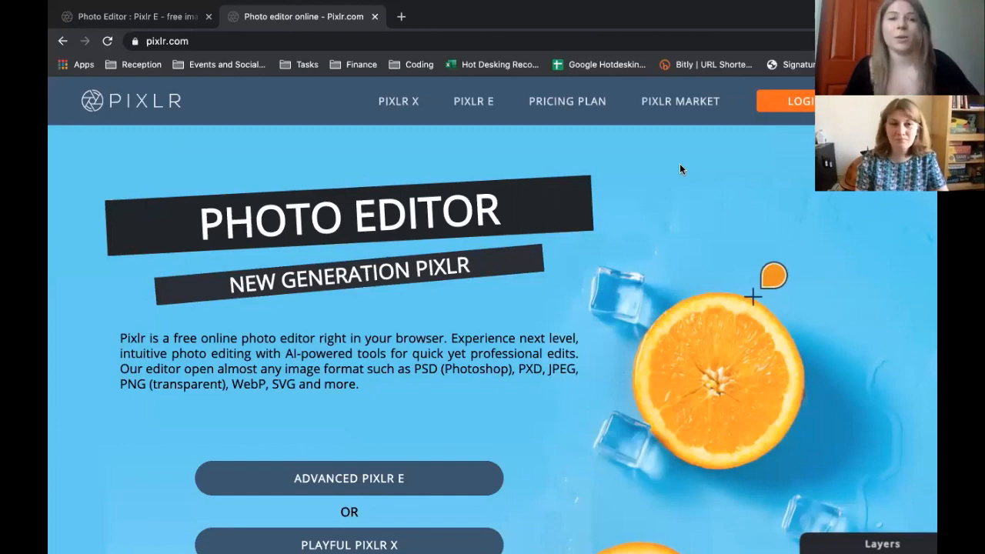
Open the Pixlr E editor and create a new 800 x 600 image from the Web small preset.
mouse_move(510, 15)
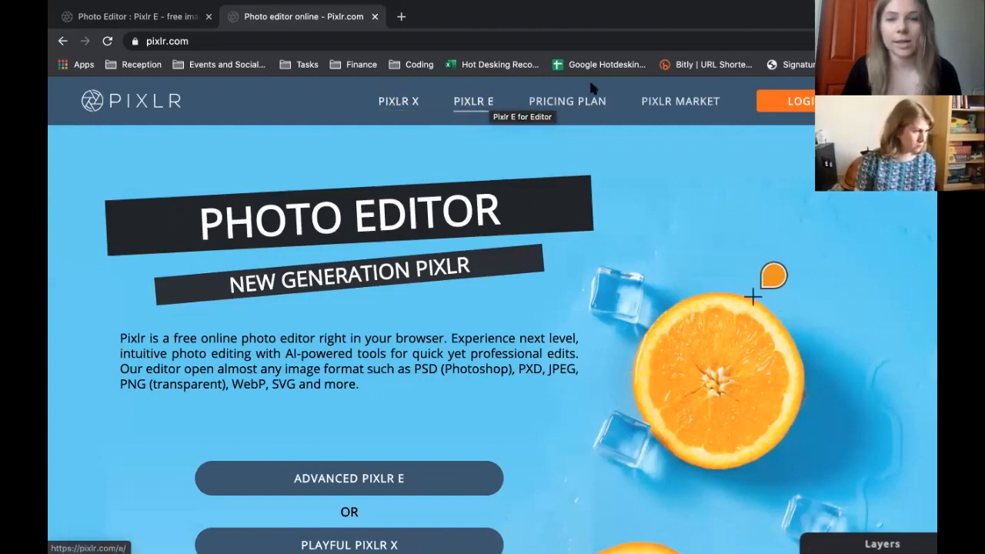
click(464, 104)
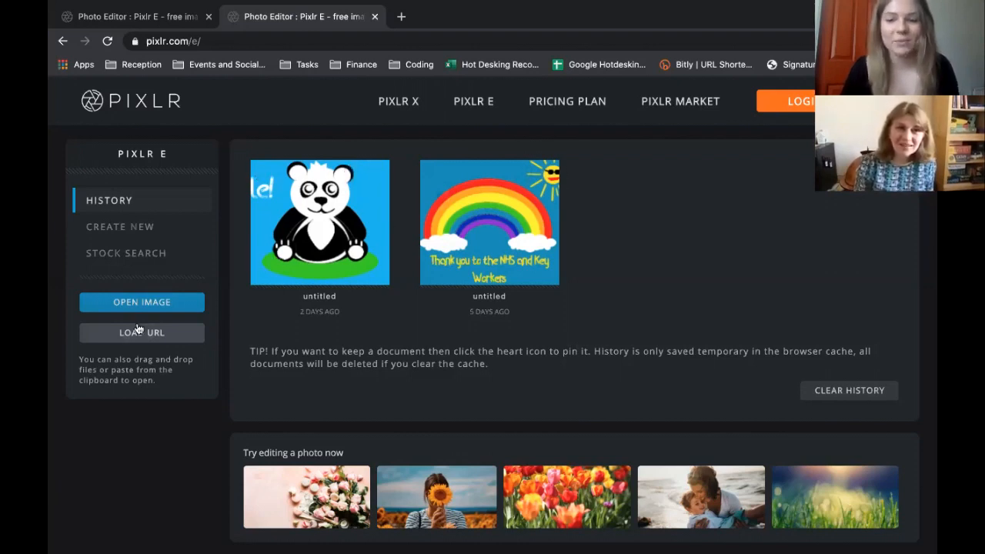
click(141, 228)
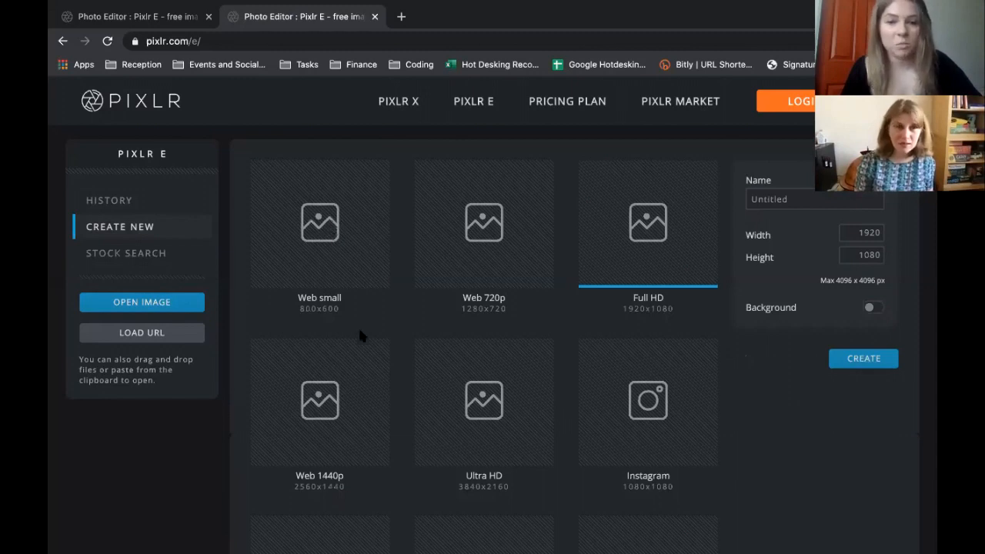
click(329, 251)
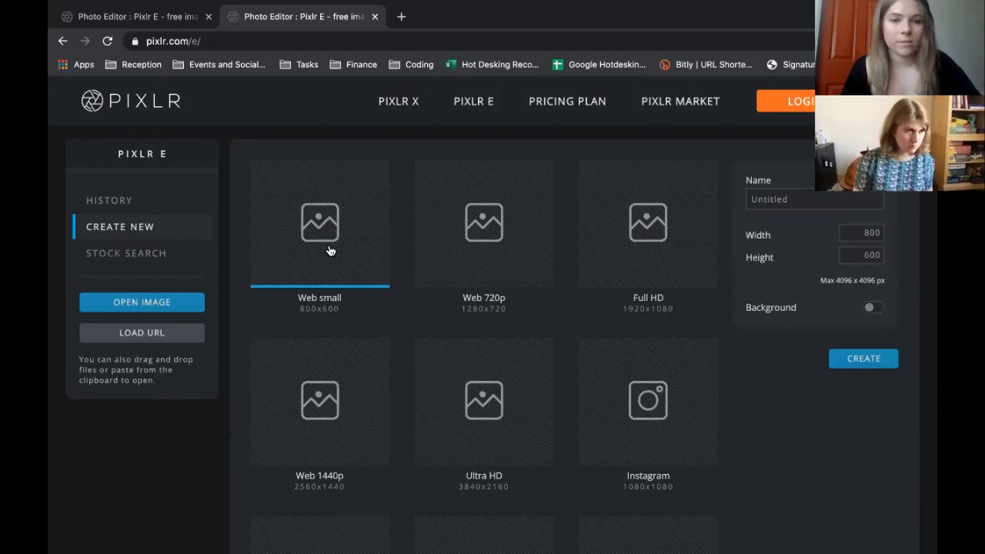
double_click(329, 251)
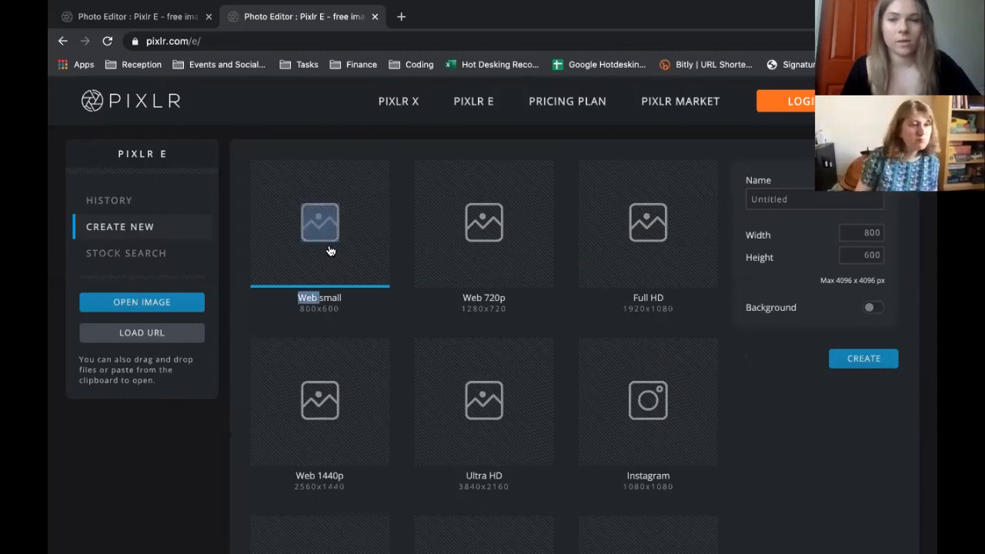
click(329, 251)
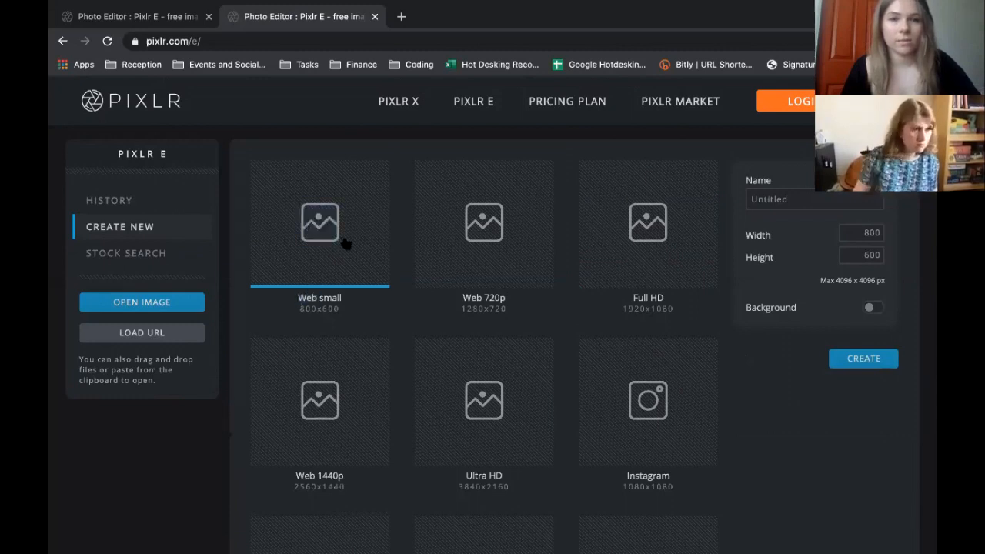
scroll(643, 278, down, 1)
scroll(643, 279, down, 3)
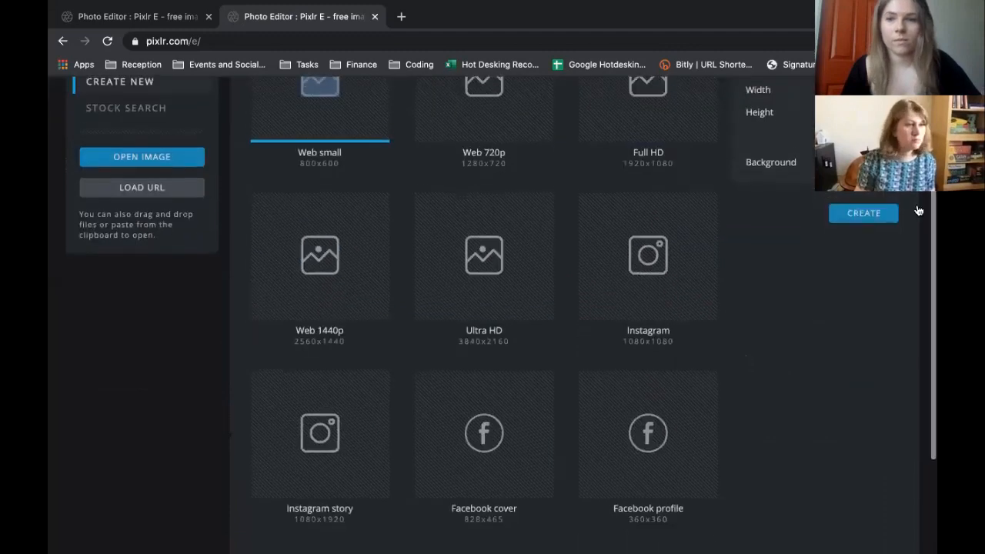
click(864, 214)
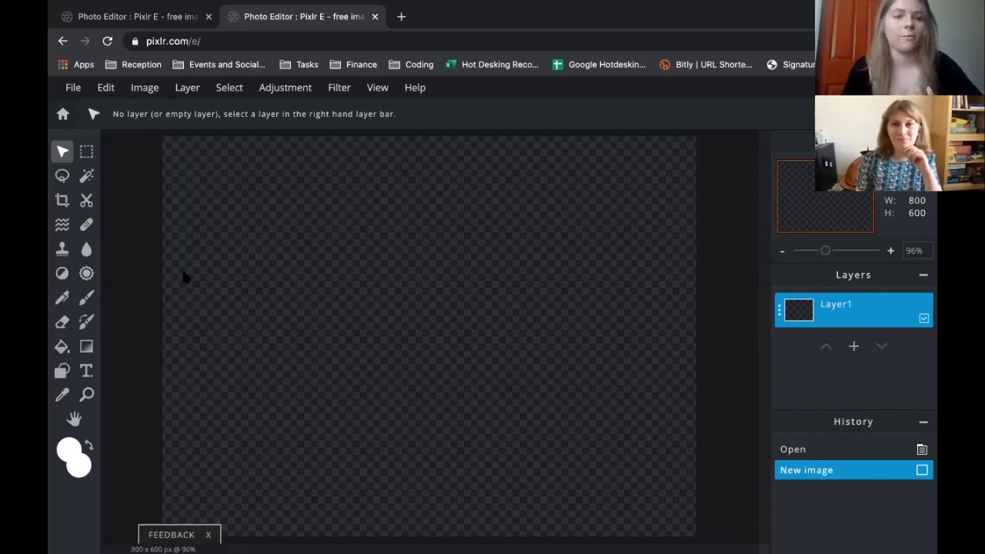
Set both the foreground and the background colour to the bright blue swatch (#06B8EE).
click(70, 446)
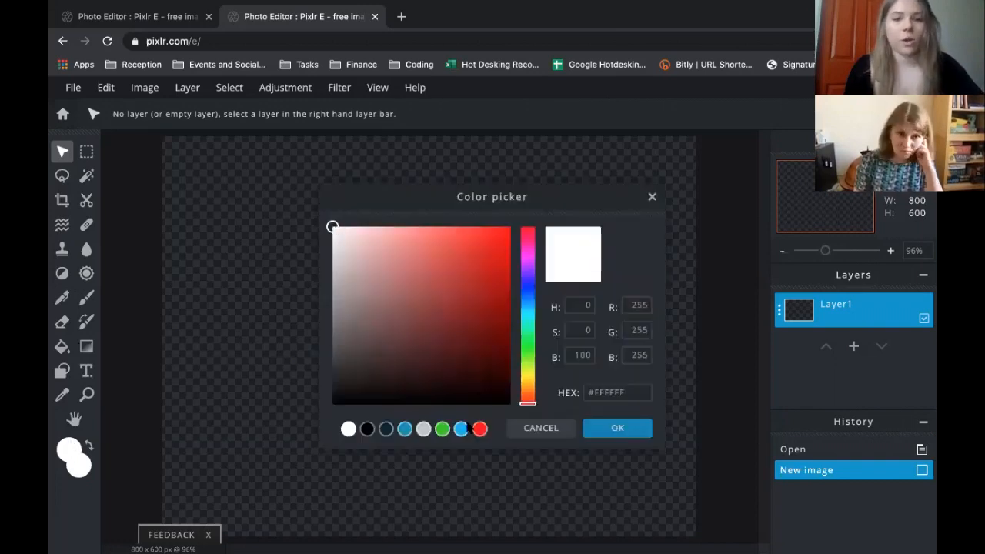
click(460, 429)
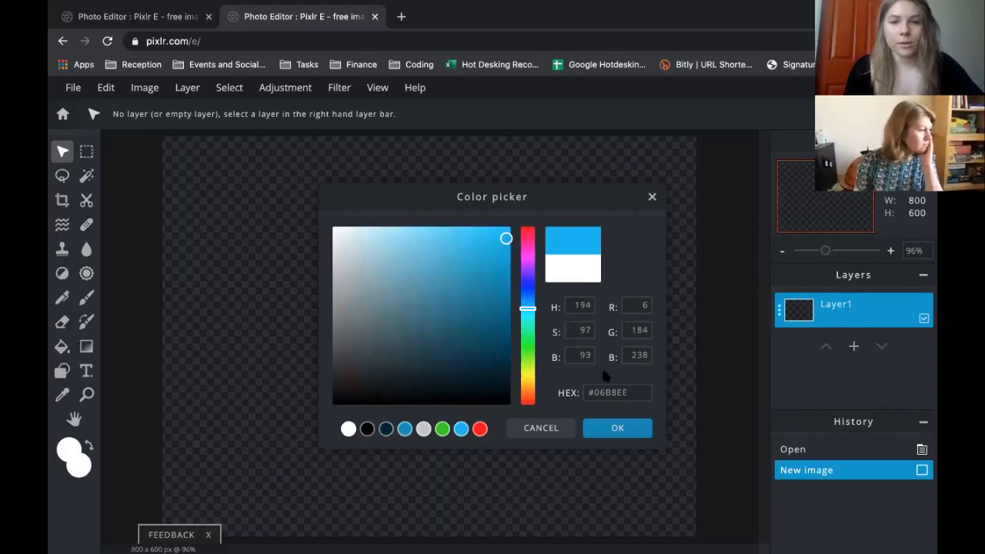
click(617, 429)
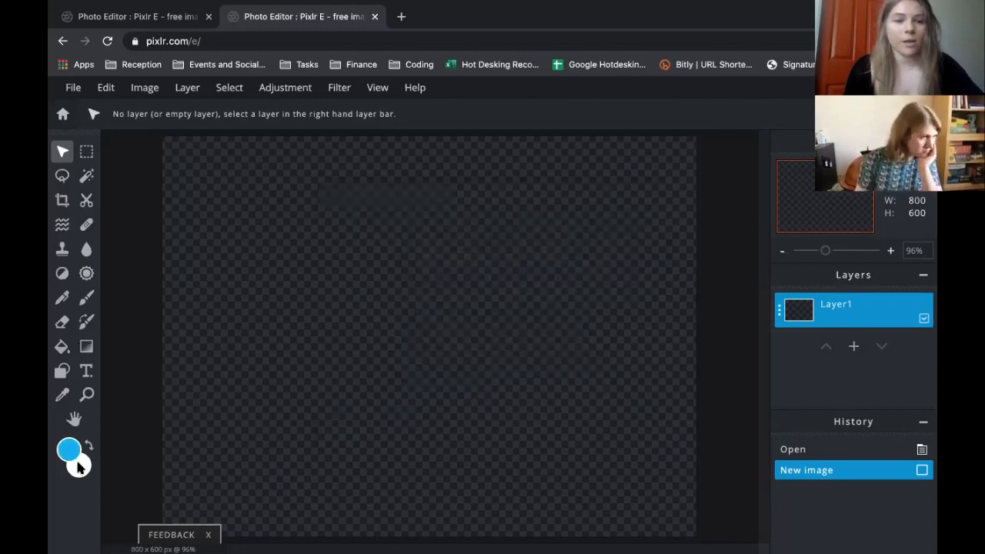
click(78, 465)
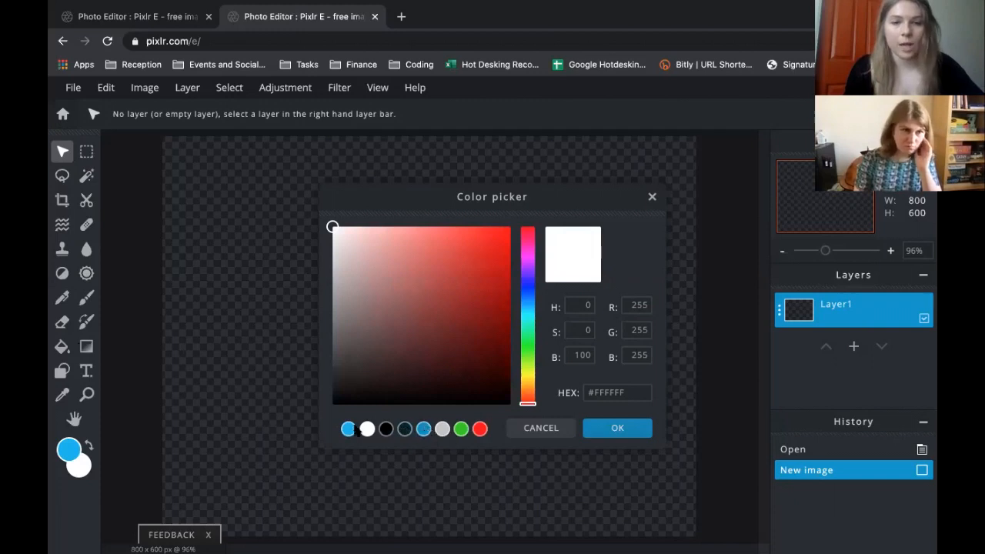
click(347, 430)
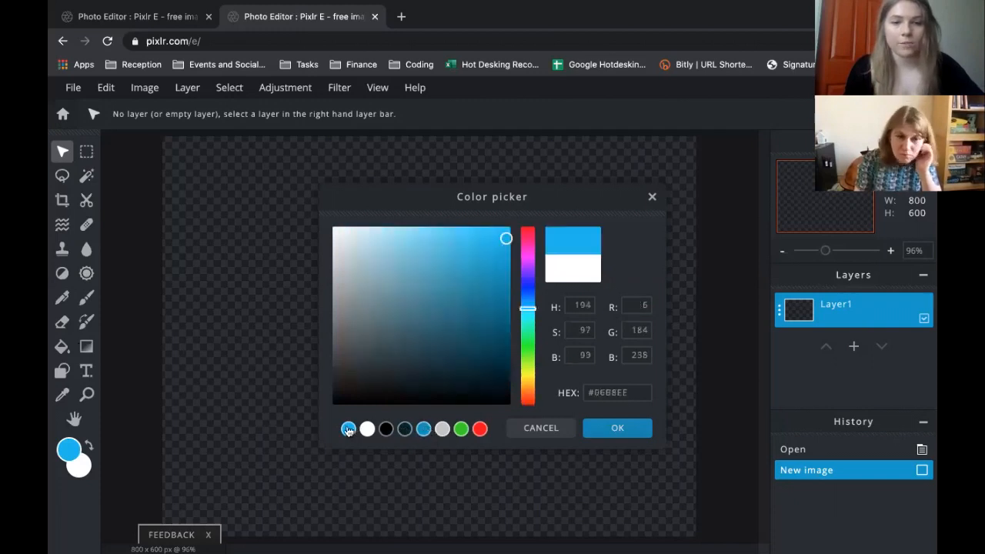
click(616, 429)
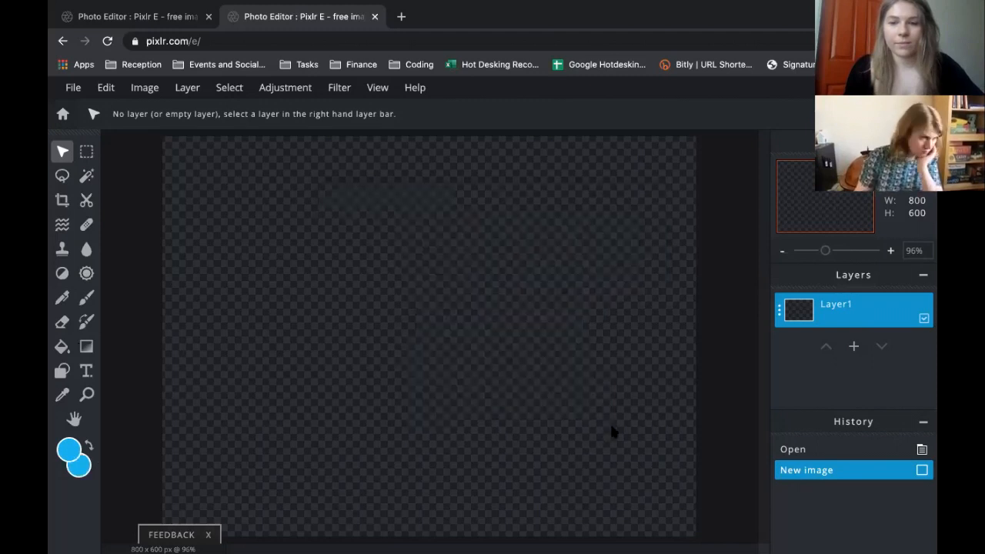
Draw a filled blue rectangle and enlarge it to about 1025 by 595 px so it covers the canvas as a background.
click(60, 372)
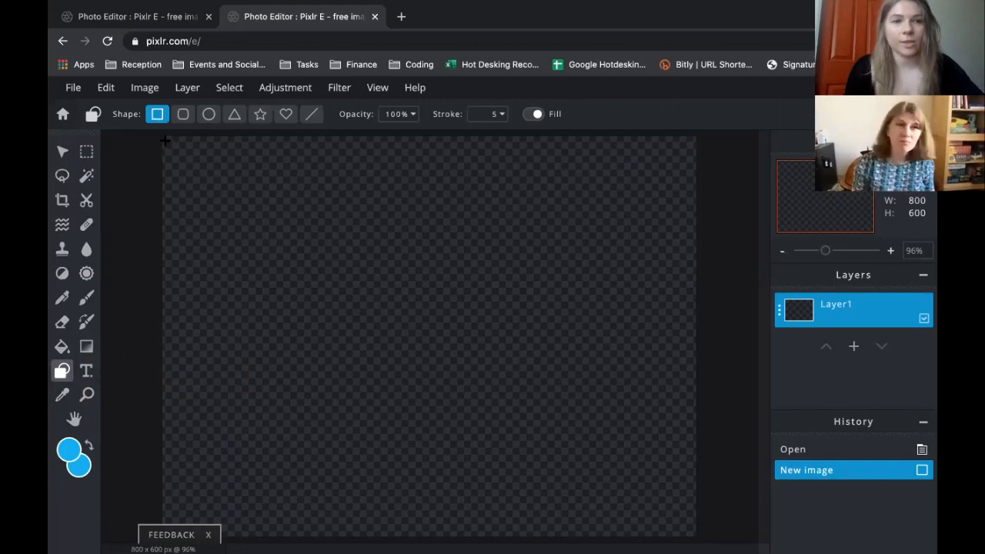
drag(162, 137, 687, 441)
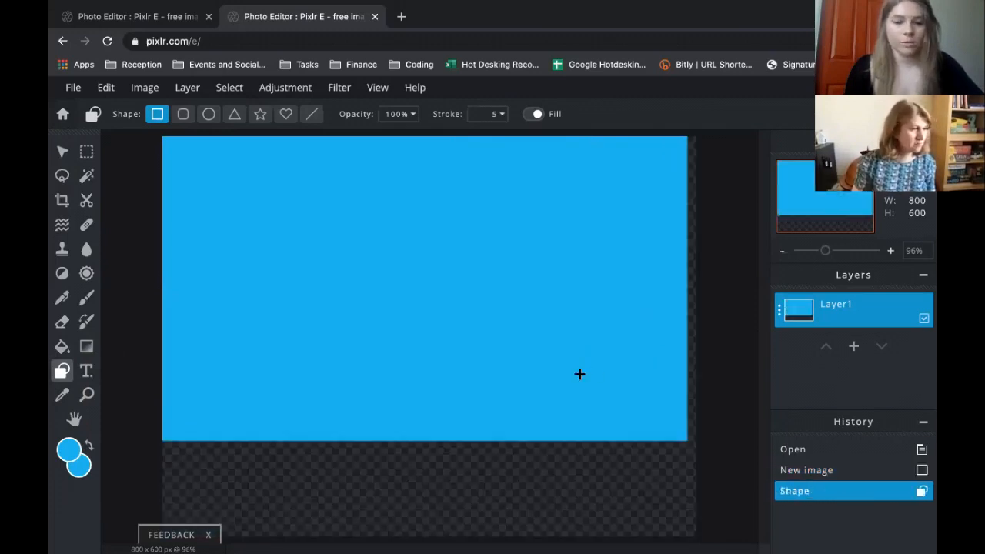
key(v)
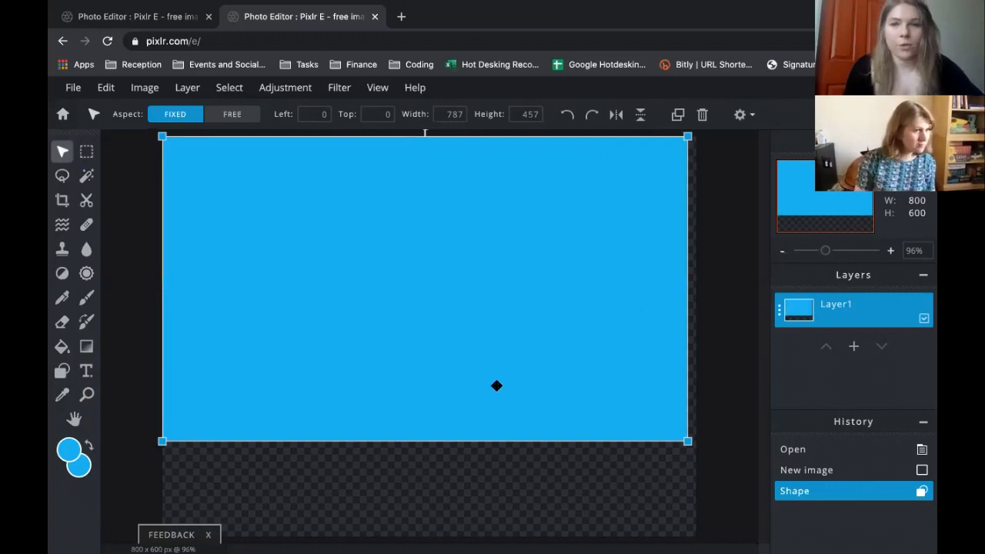
scroll(496, 386, up, 3)
scroll(496, 386, down, 3)
scroll(497, 385, up, 3)
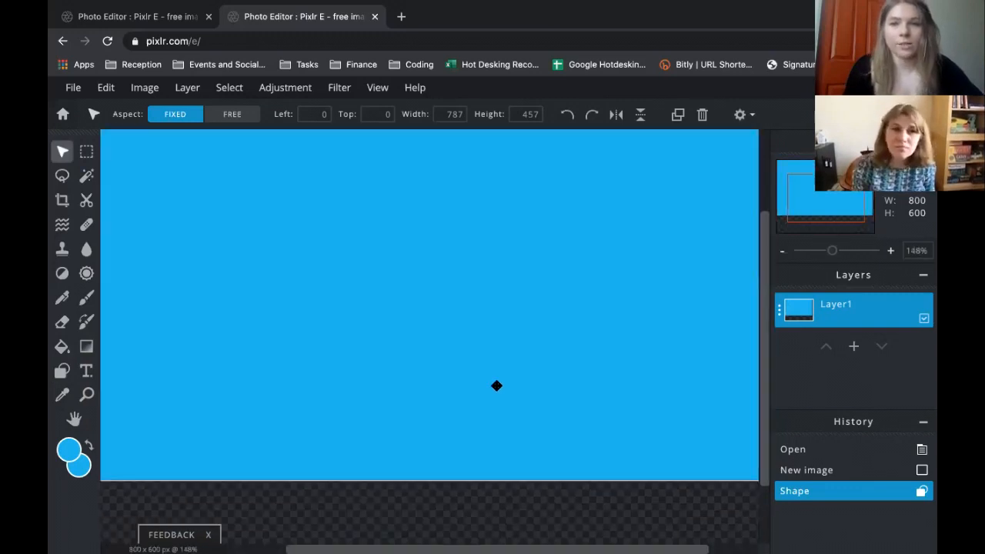
scroll(497, 386, down, 4)
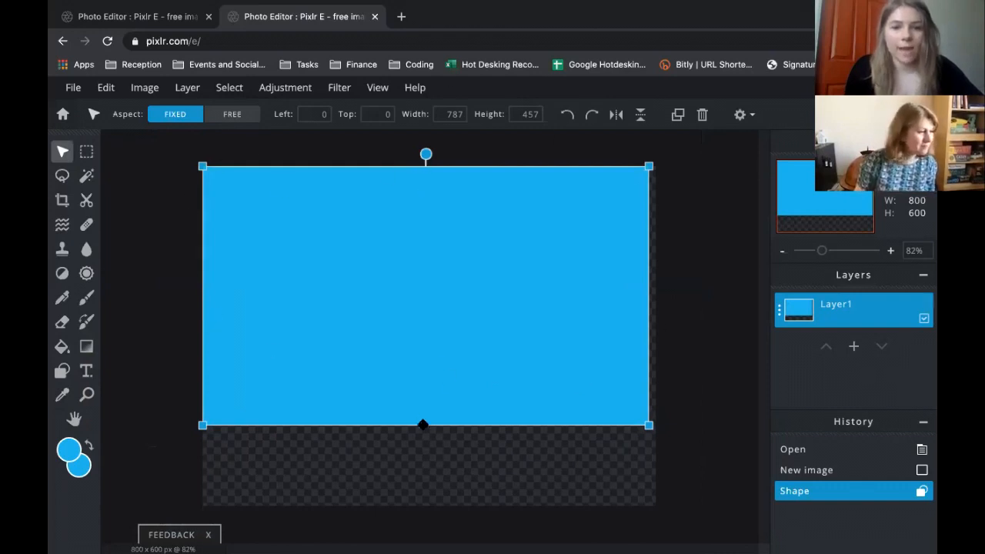
drag(201, 426, 210, 543)
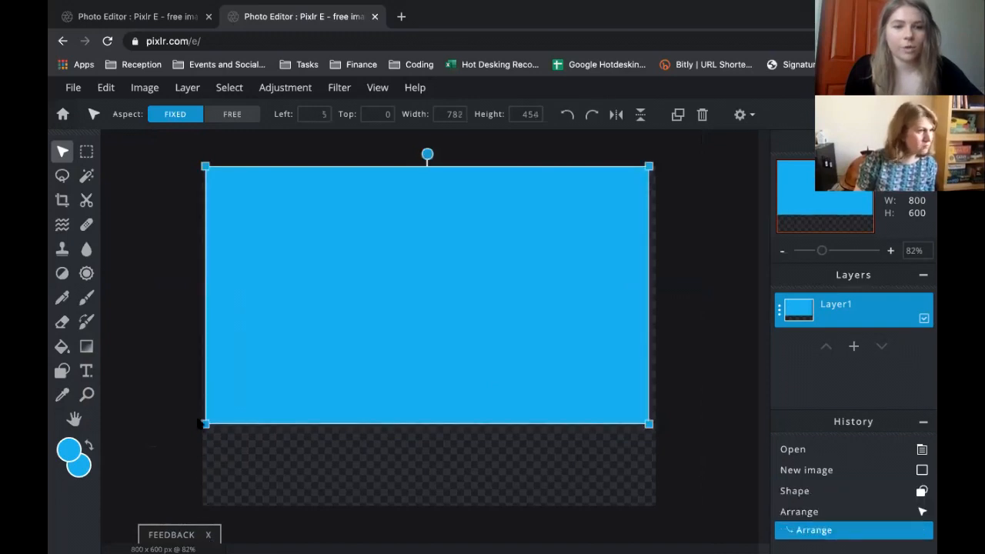
drag(204, 424, 50, 505)
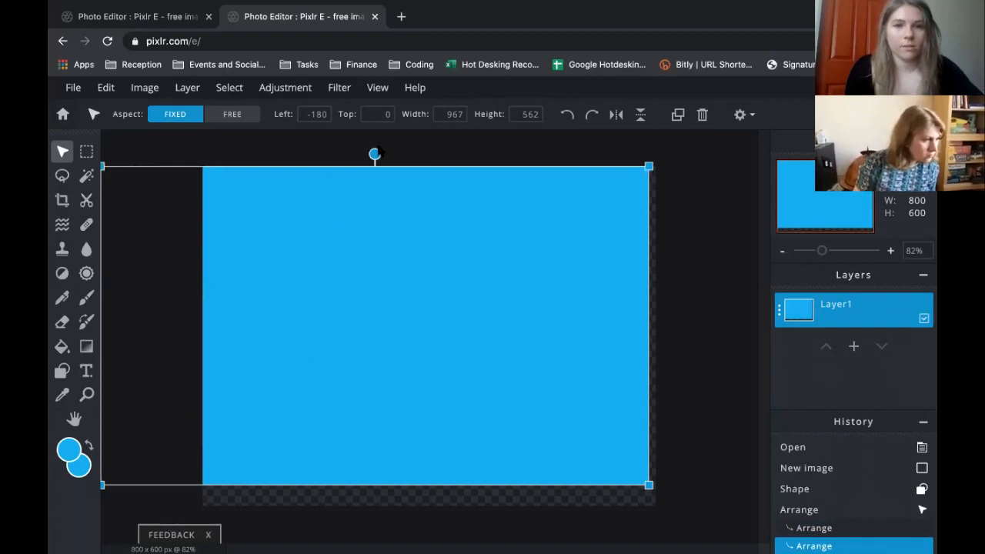
mouse_move(387, 177)
mouse_down()
mouse_move(396, 248)
mouse_move(393, 193)
mouse_up()
drag(656, 187, 691, 127)
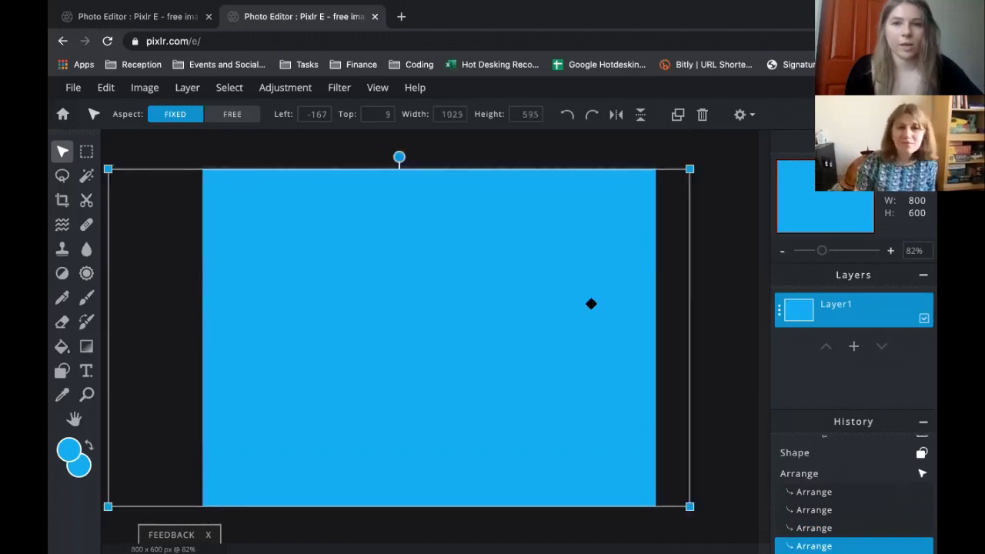
drag(591, 304, 564, 280)
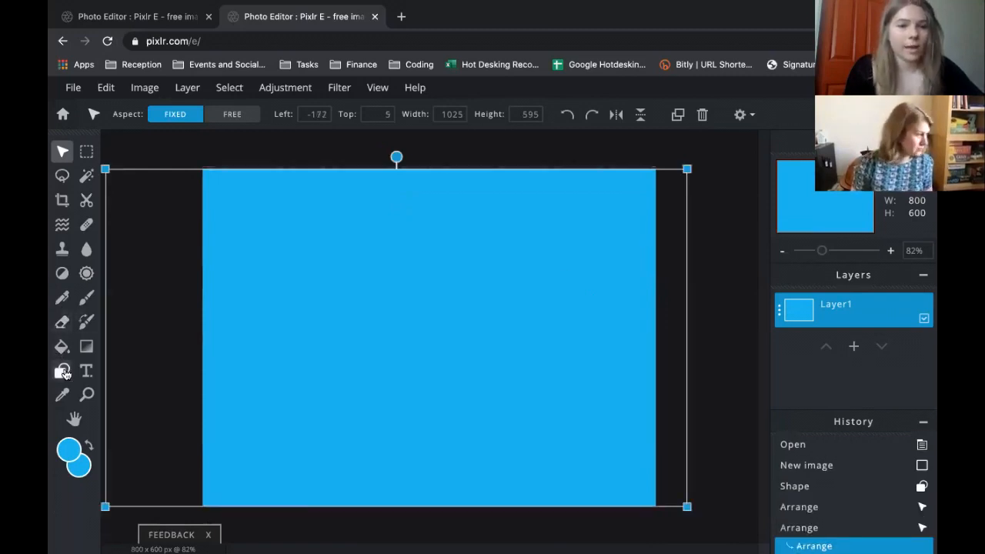
Set both the foreground and the background colour to the green swatch (RGB 46, 214, 8).
click(68, 446)
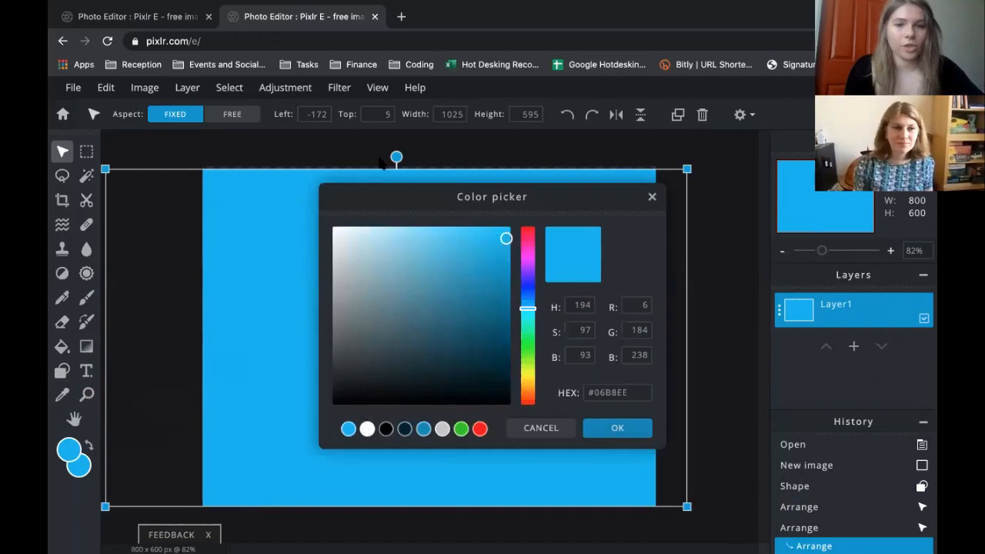
click(461, 429)
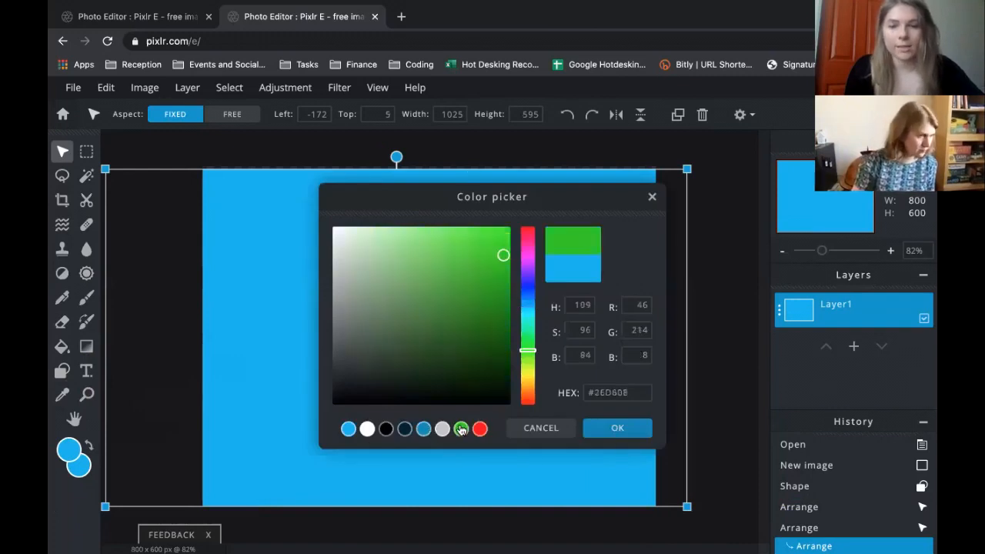
click(621, 437)
click(79, 466)
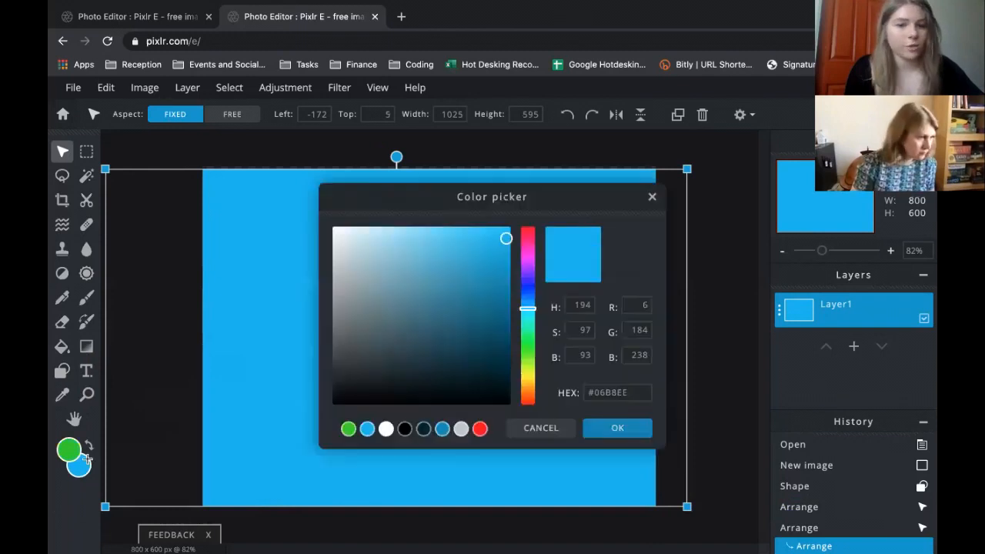
click(349, 429)
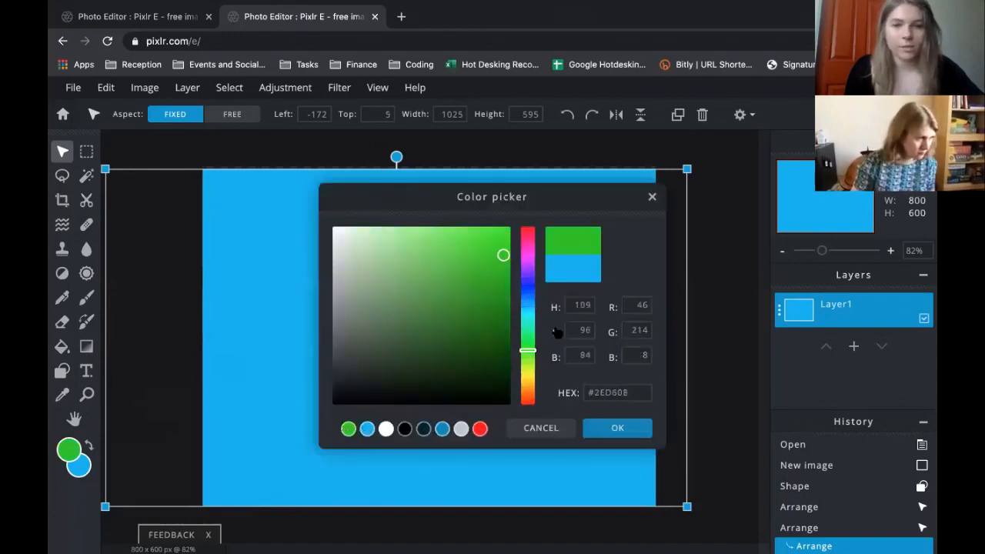
click(607, 429)
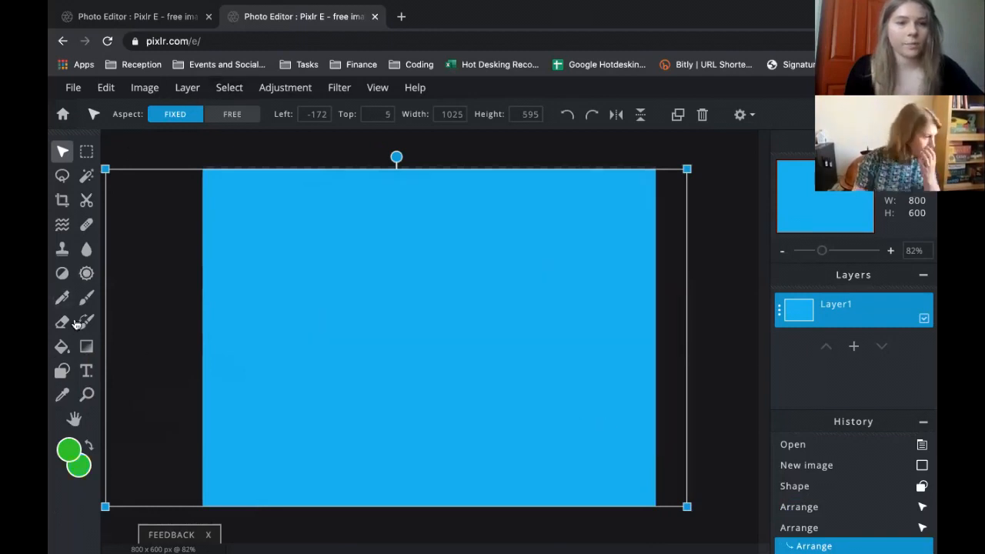
Add an empty layer and draw a filled green ellipse about 428 by 159 px on it, below the canvas centre.
click(61, 371)
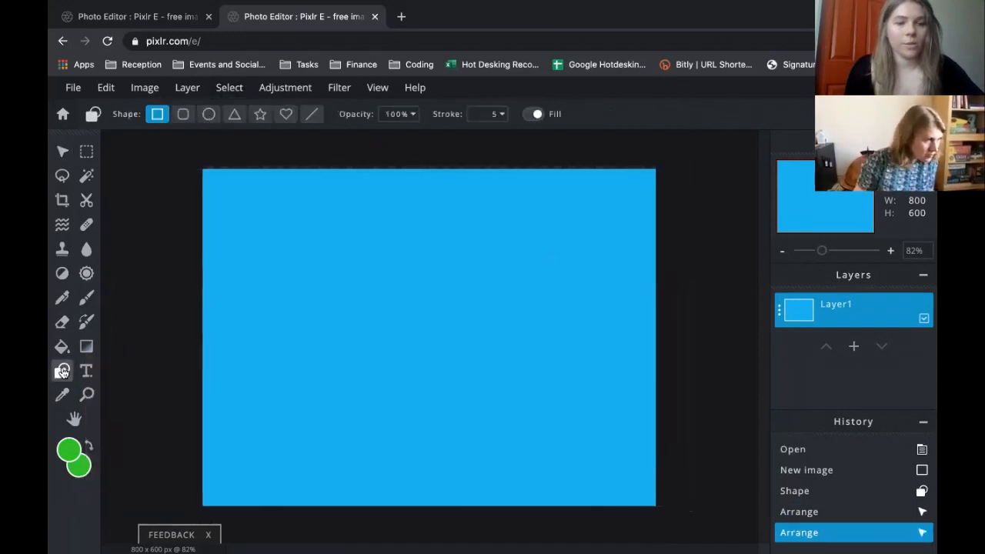
click(208, 114)
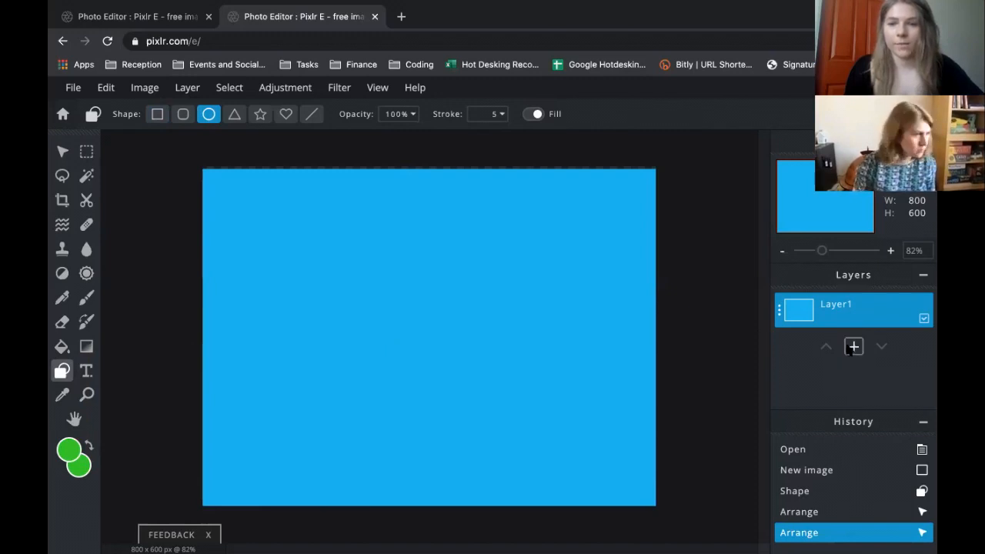
click(851, 347)
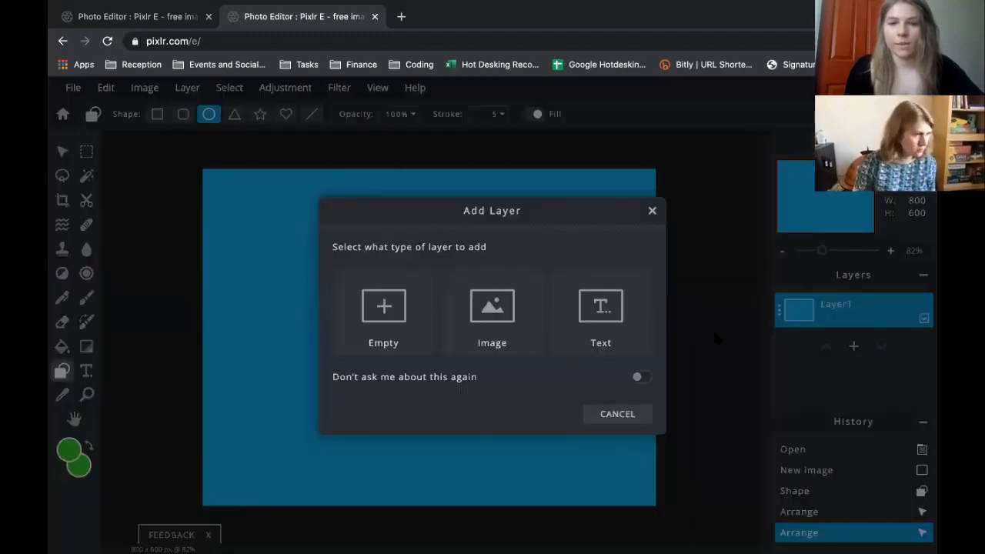
click(379, 321)
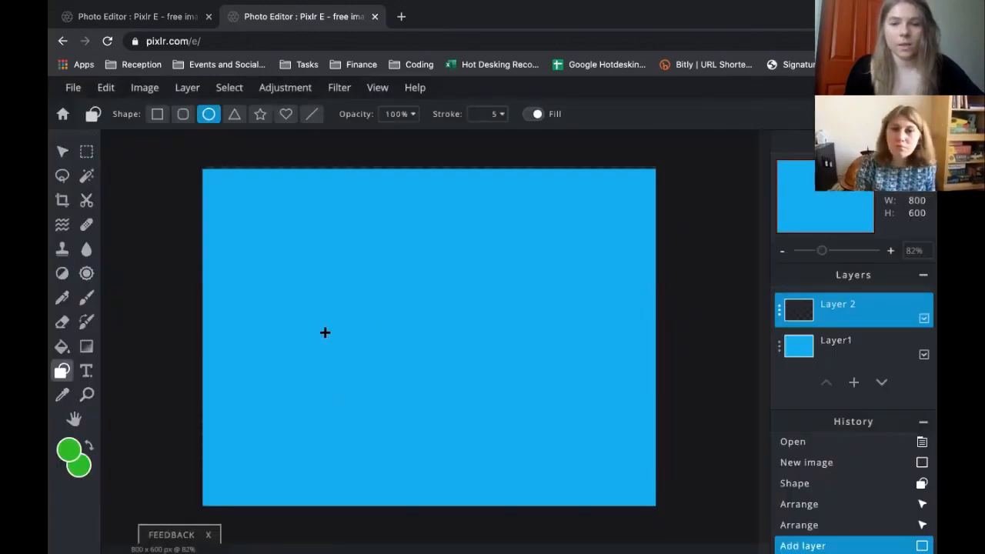
drag(324, 333, 431, 355)
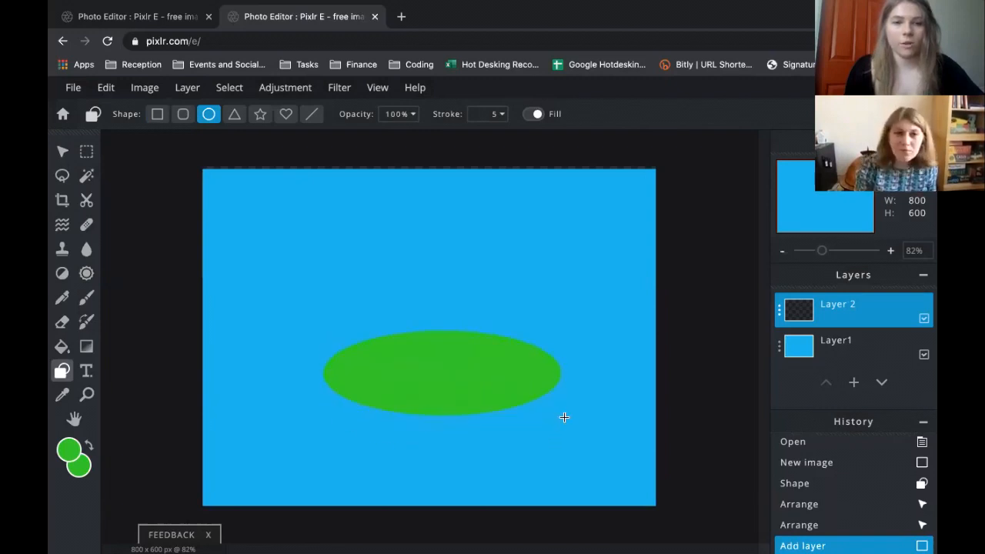
drag(564, 417, 564, 418)
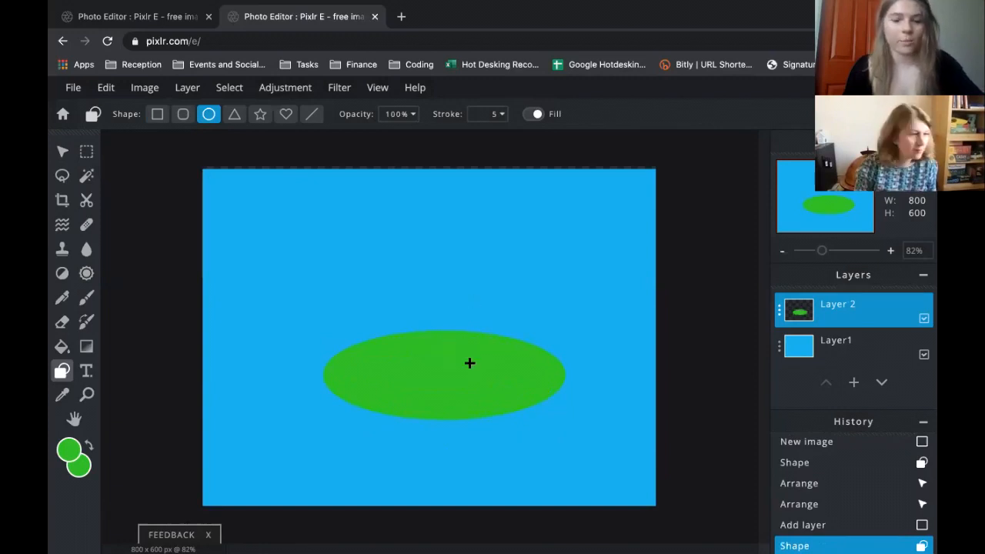
Move the green ellipse lower and centre it horizontally on the canvas, at about 186 px left and 348 px top.
key(v)
drag(468, 366, 455, 400)
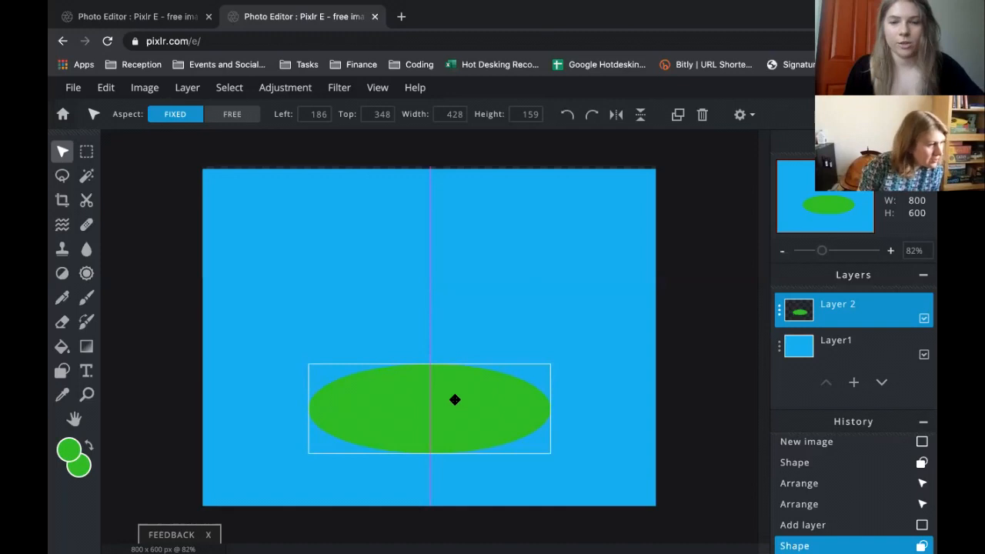
drag(455, 399, 454, 399)
click(615, 320)
Set both the foreground and the background colour to the white swatch (#FFFFFF).
click(62, 371)
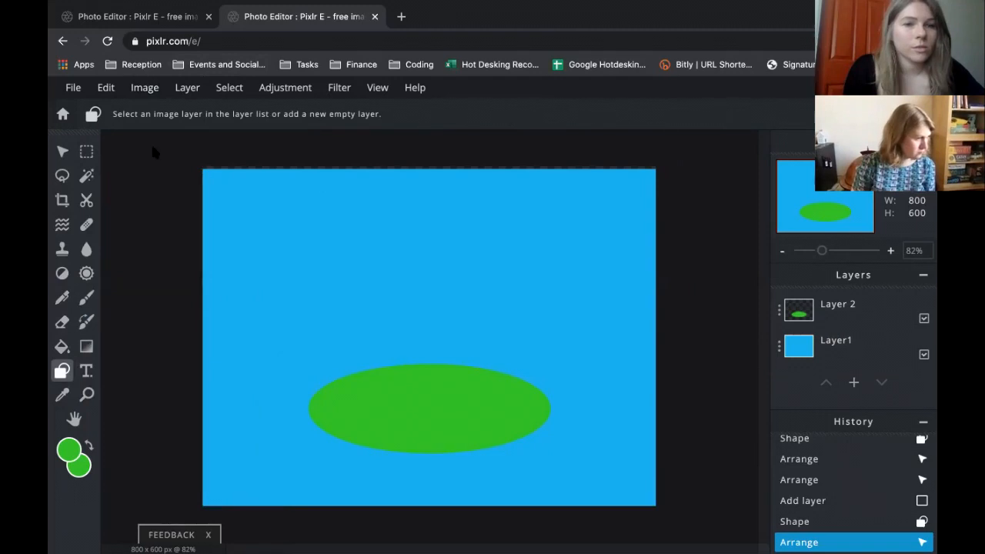
click(69, 450)
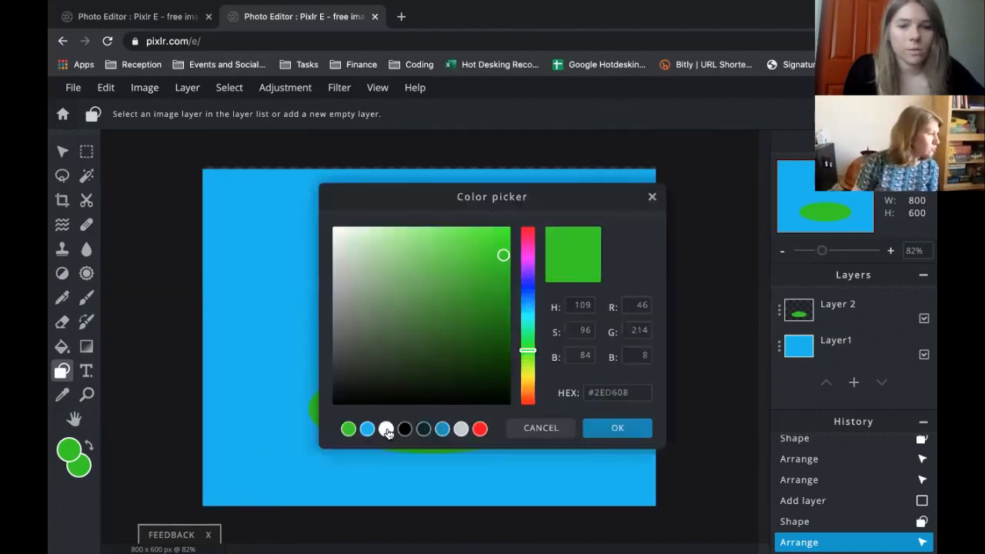
click(386, 429)
click(617, 425)
click(78, 464)
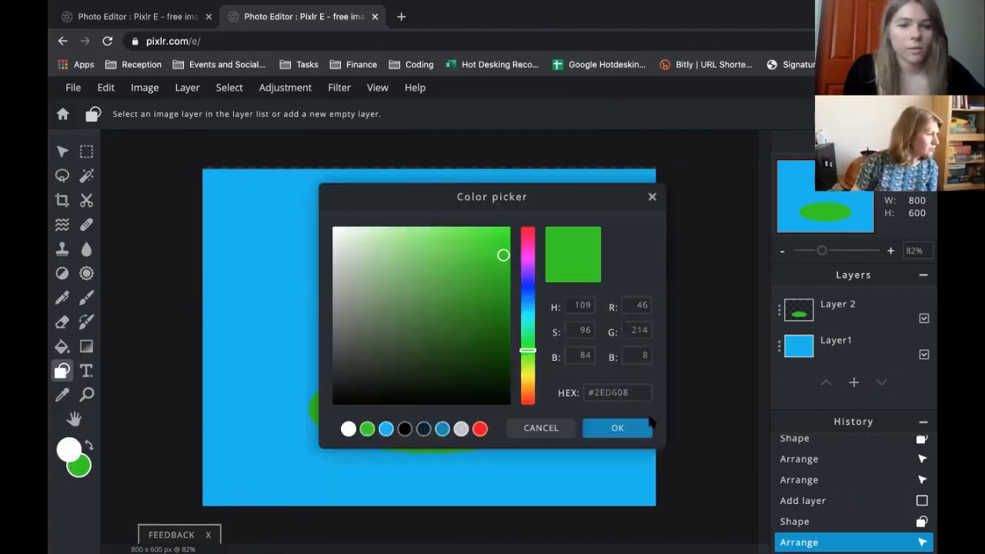
click(347, 429)
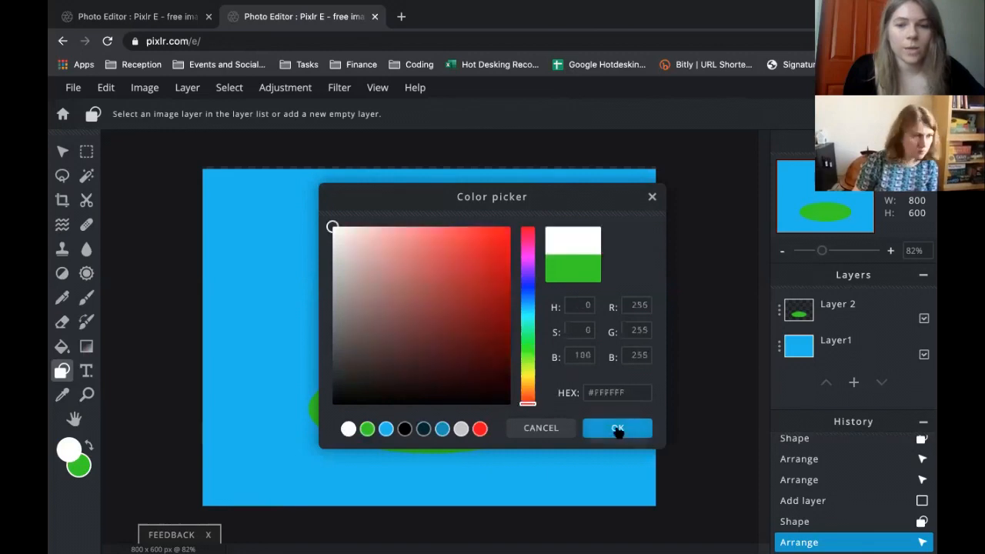
click(617, 428)
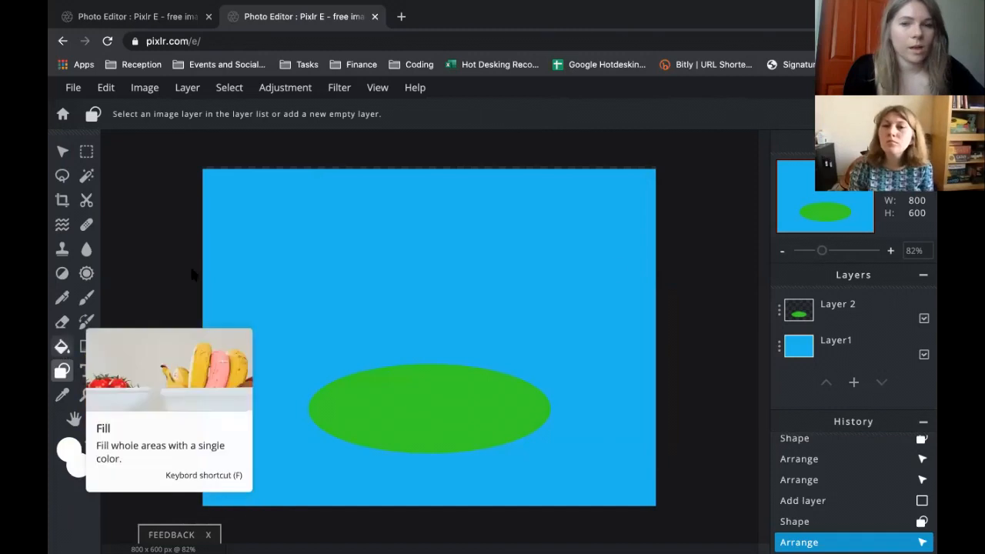
Add an empty layer and draw a filled white ellipse about 202 by 171 px on it, centred above the green ellipse.
click(854, 382)
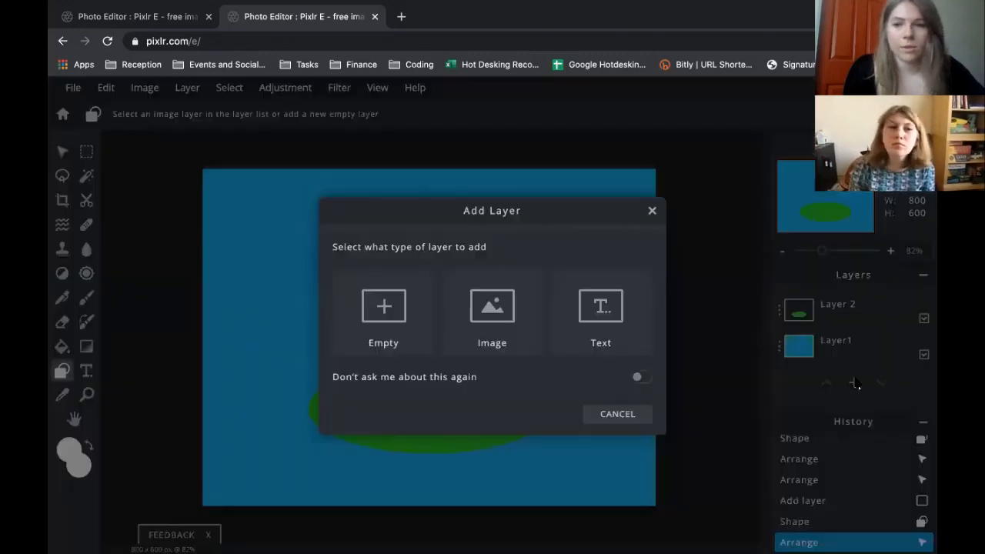
click(363, 309)
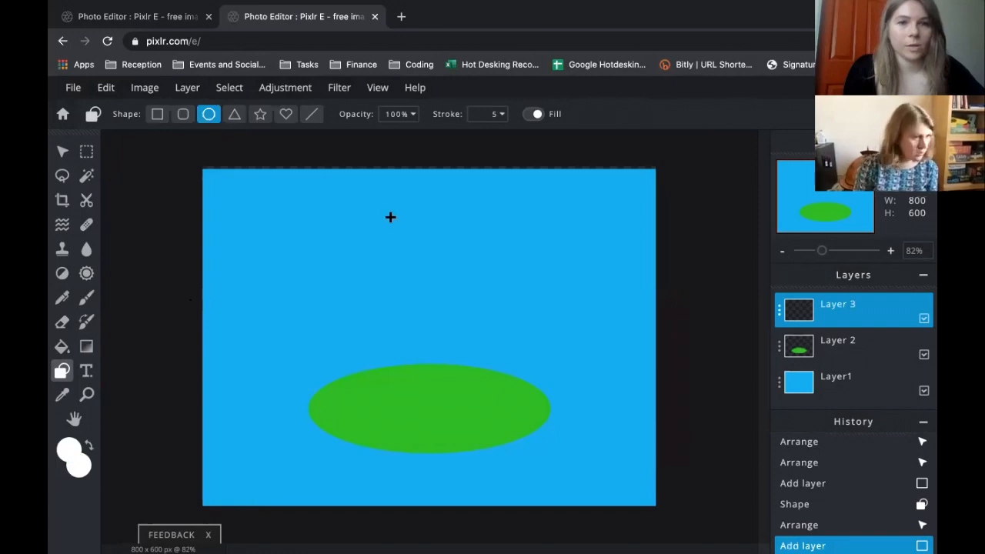
drag(381, 215, 494, 308)
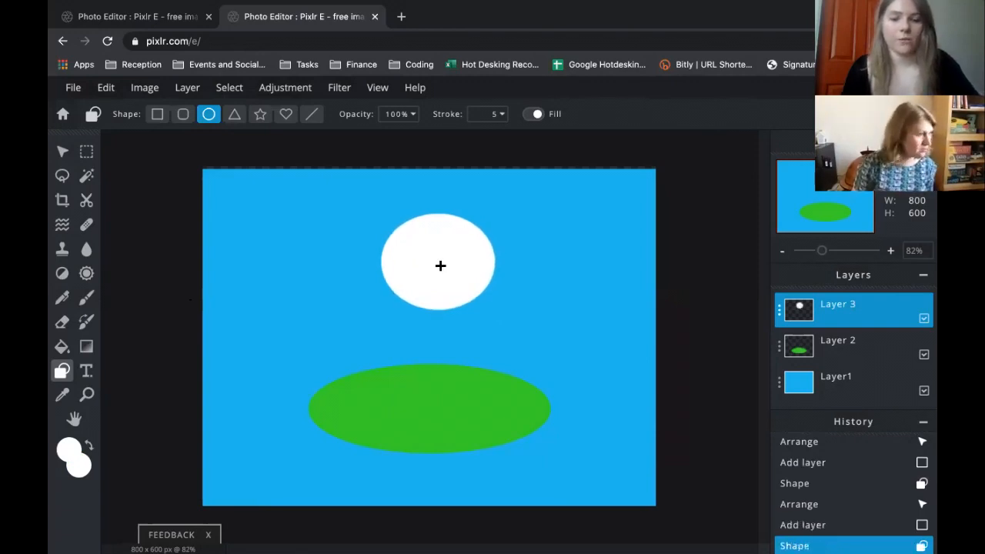
key(v)
mouse_move(438, 265)
mouse_down()
mouse_move(418, 265)
mouse_move(428, 273)
mouse_move(429, 253)
mouse_up()
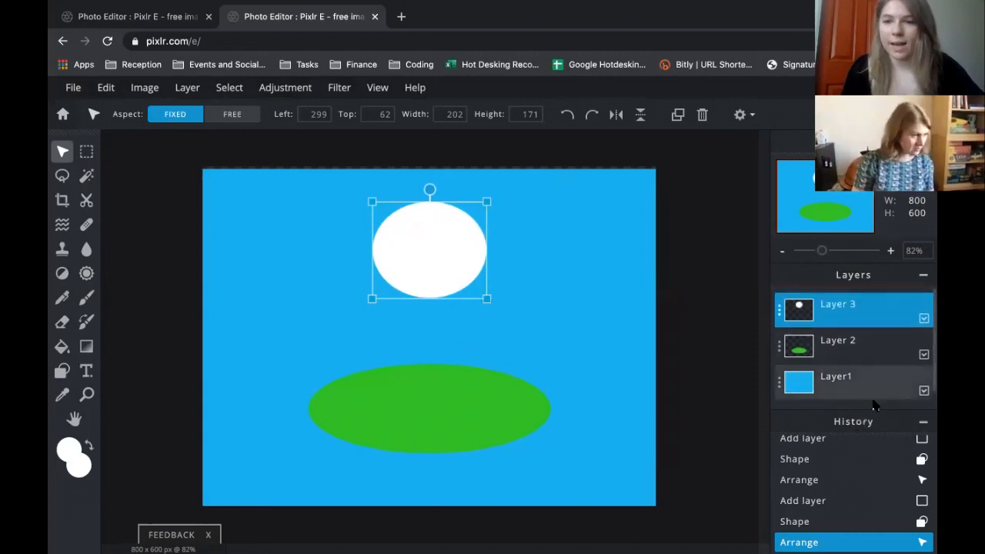
Add another empty layer and draw a small filled white circle about 77 by 81 px at the white ellipse's upper-right edge.
click(550, 328)
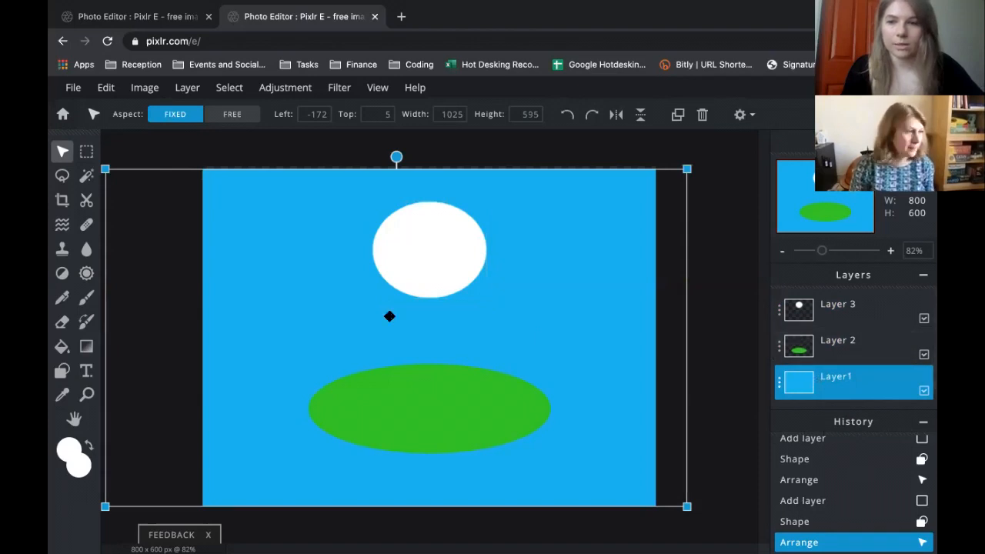
scroll(868, 334, down, 1)
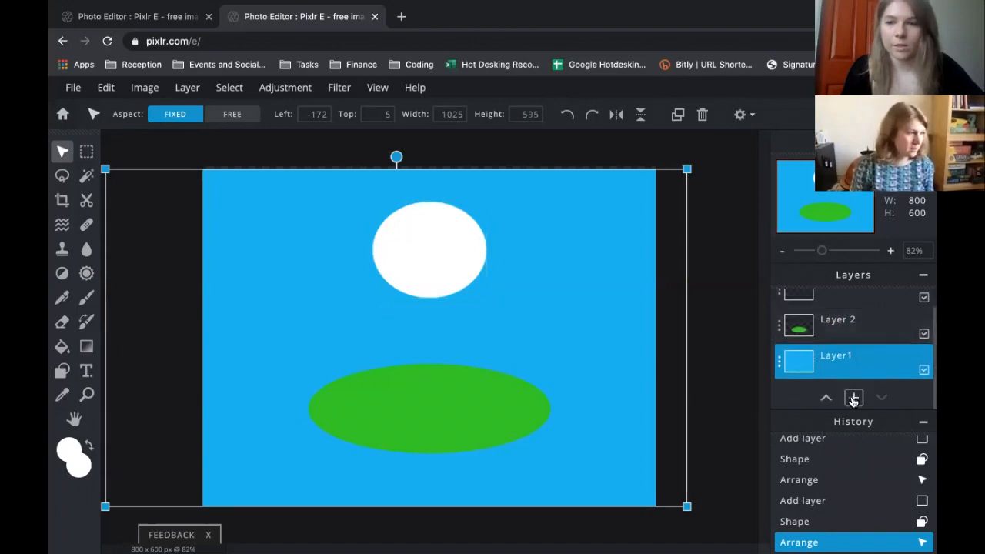
scroll(848, 315, up, 1)
scroll(851, 339, down, 1)
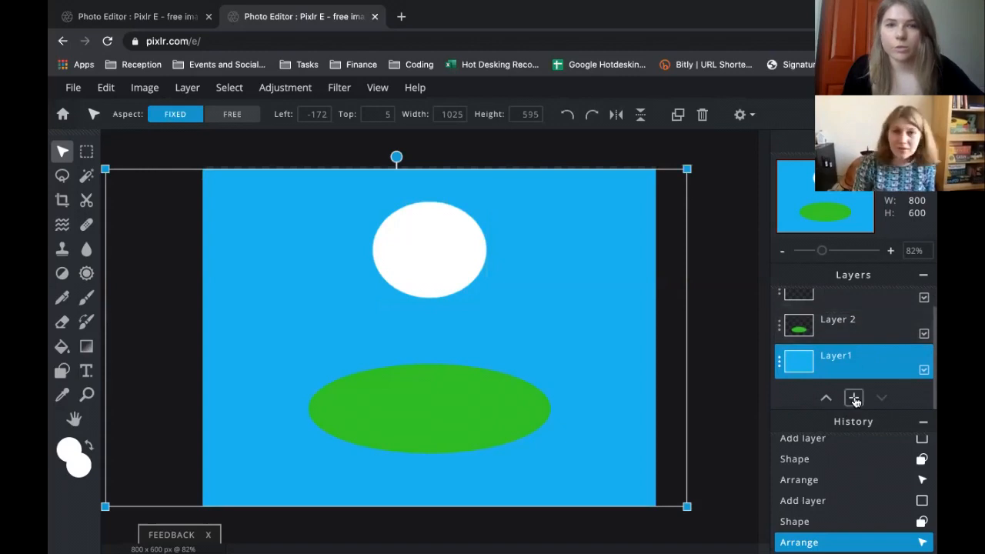
click(853, 397)
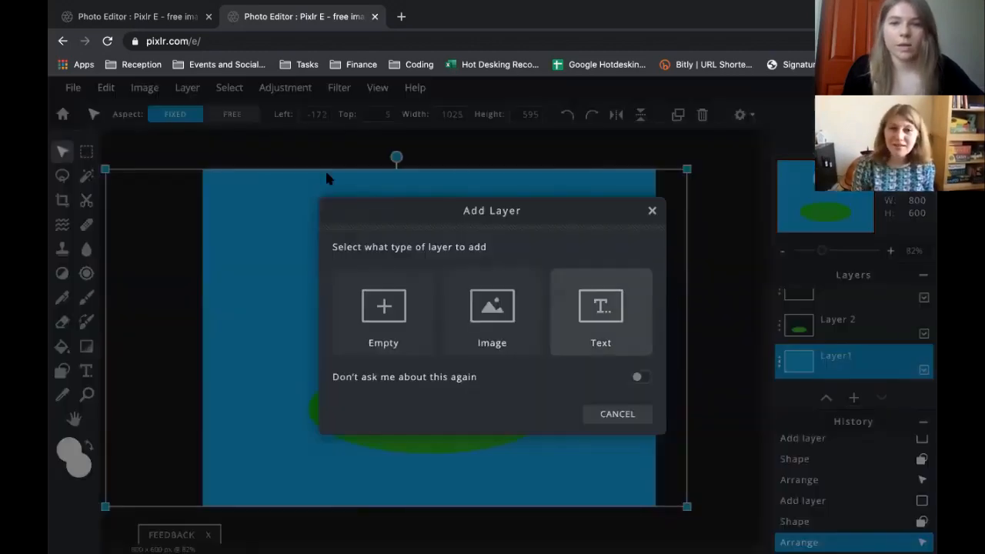
click(385, 308)
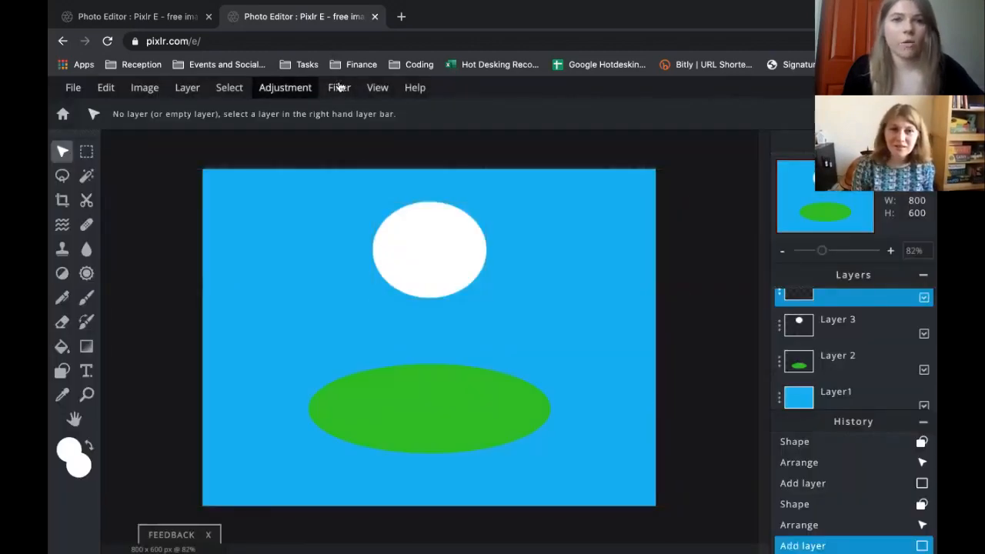
click(190, 88)
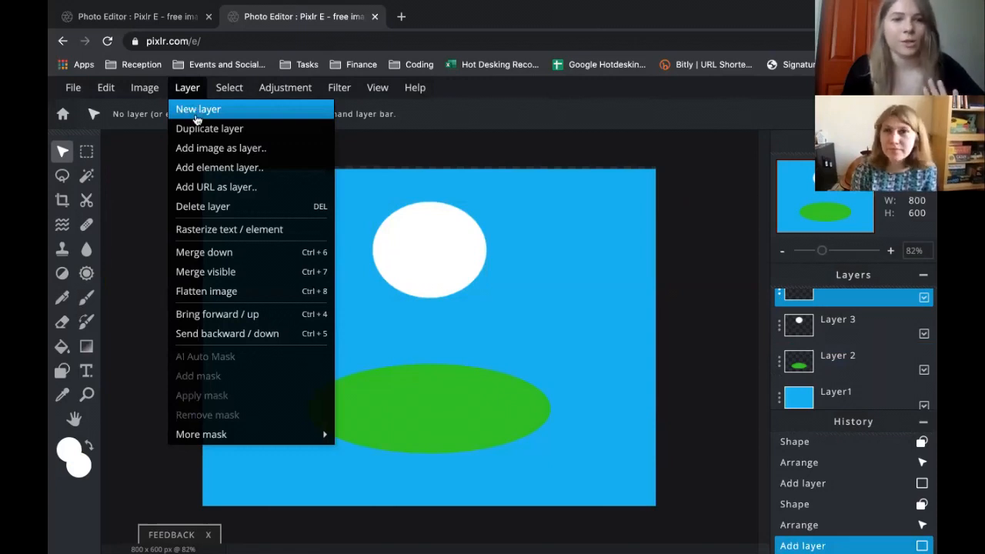
click(196, 91)
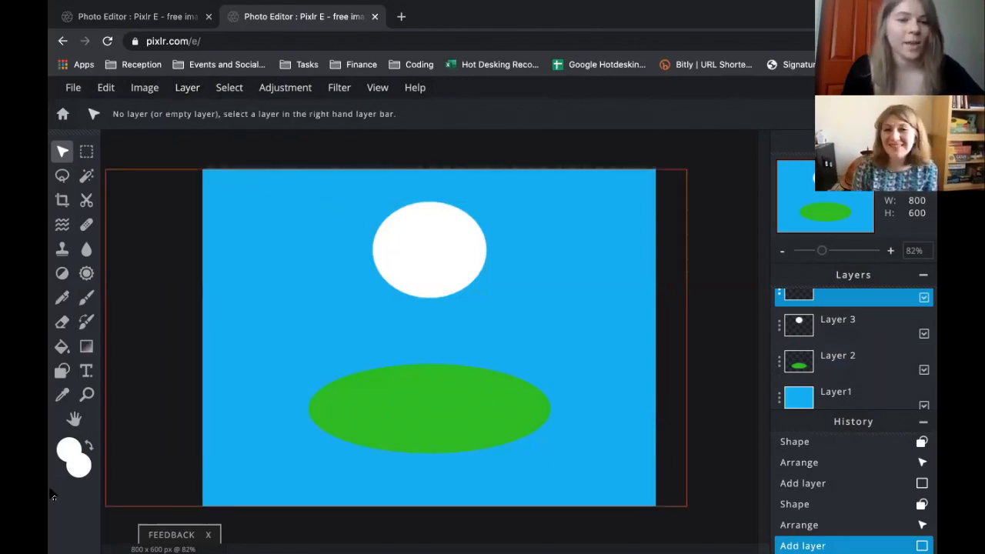
click(62, 371)
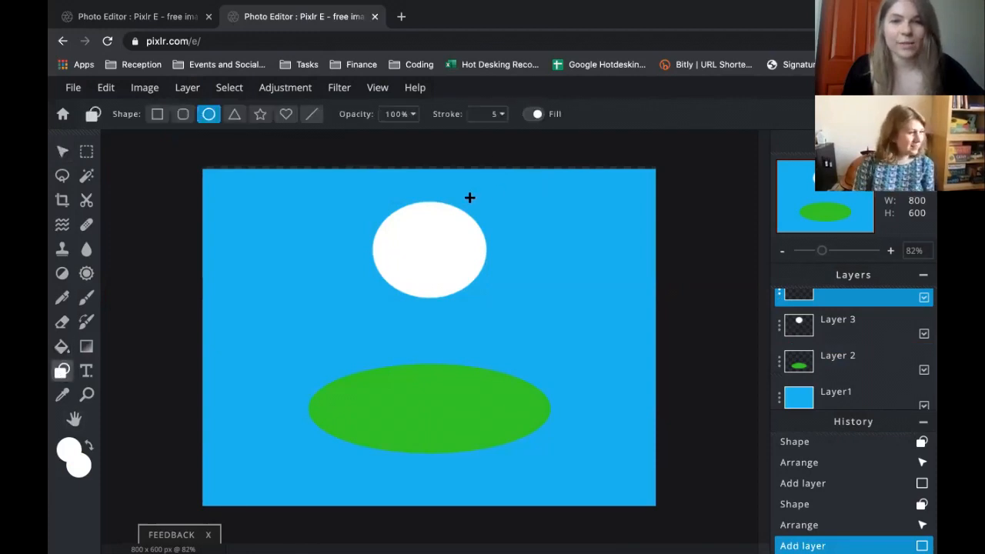
drag(466, 197, 486, 227)
key(v)
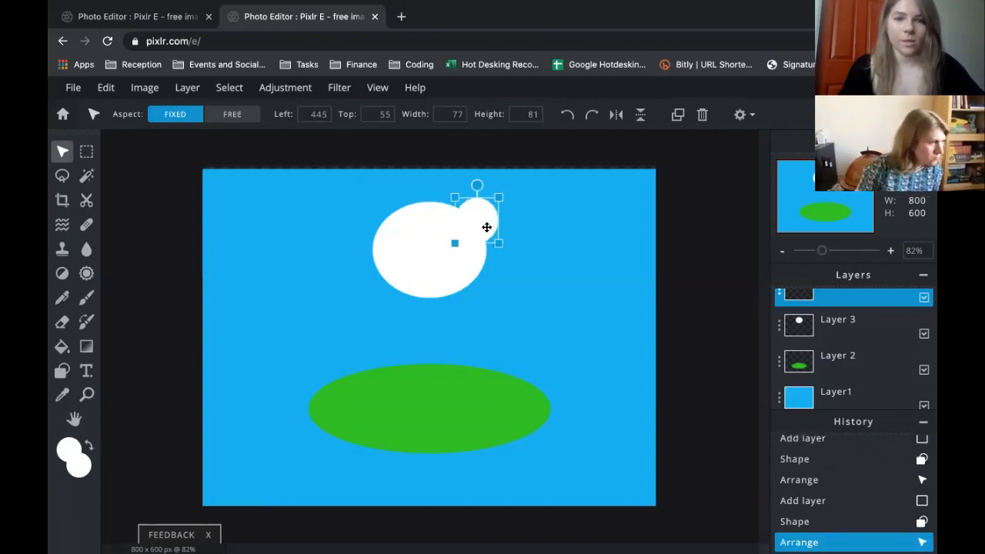
Duplicate the small white circle and move the copy to the white ellipse's upper-left edge as the second ear.
click(677, 116)
drag(484, 223, 381, 222)
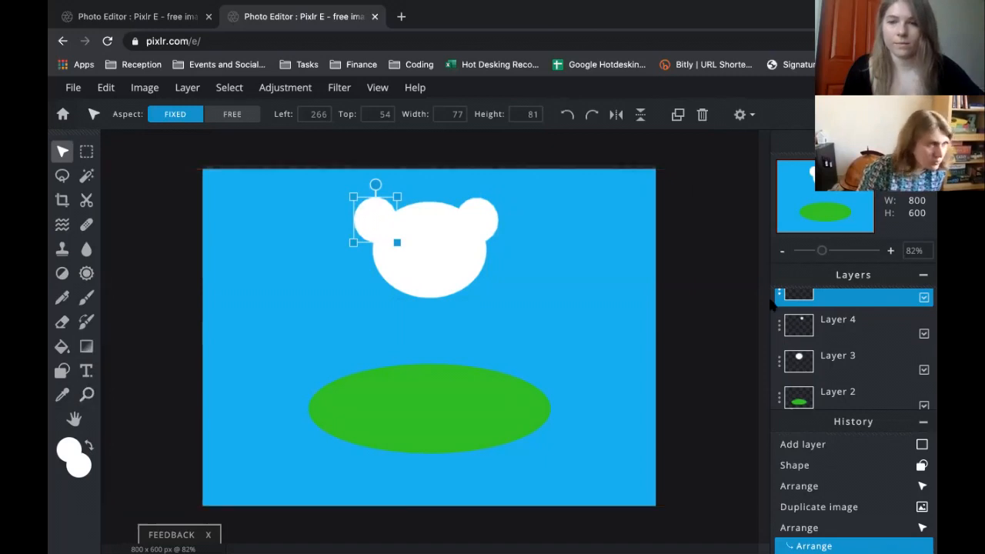
scroll(854, 344, up, 1)
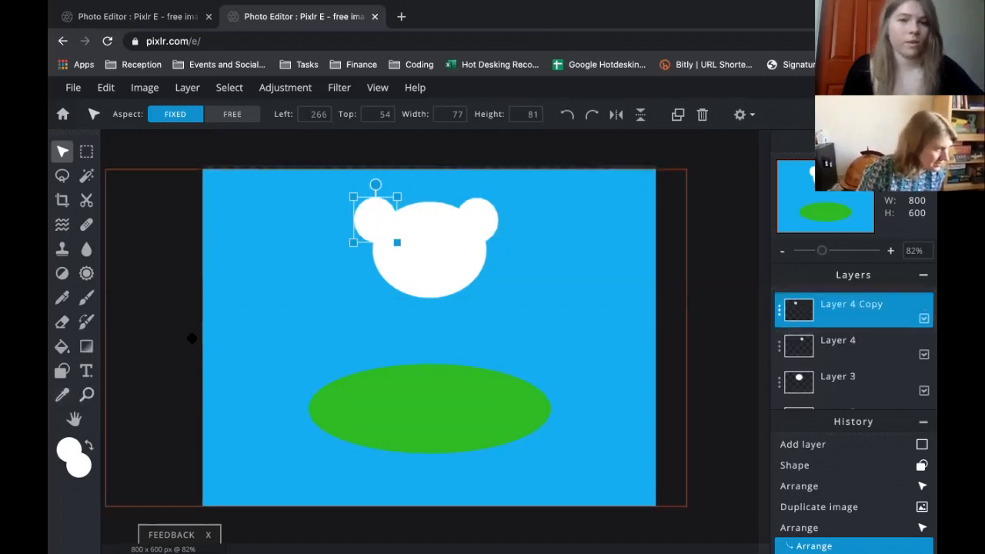
Select the right ear's layer and set both the foreground and the background colour to the black swatch (#000000).
click(487, 208)
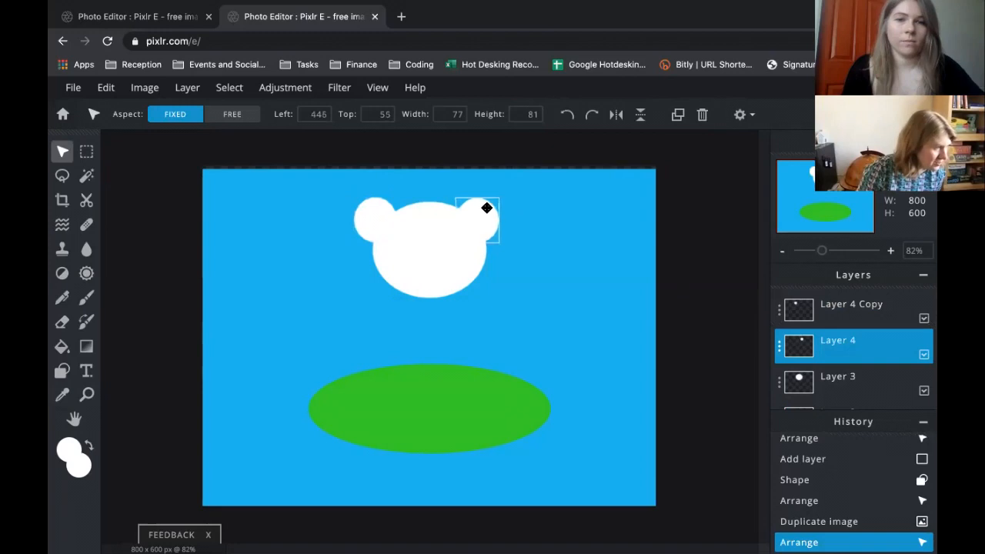
click(72, 450)
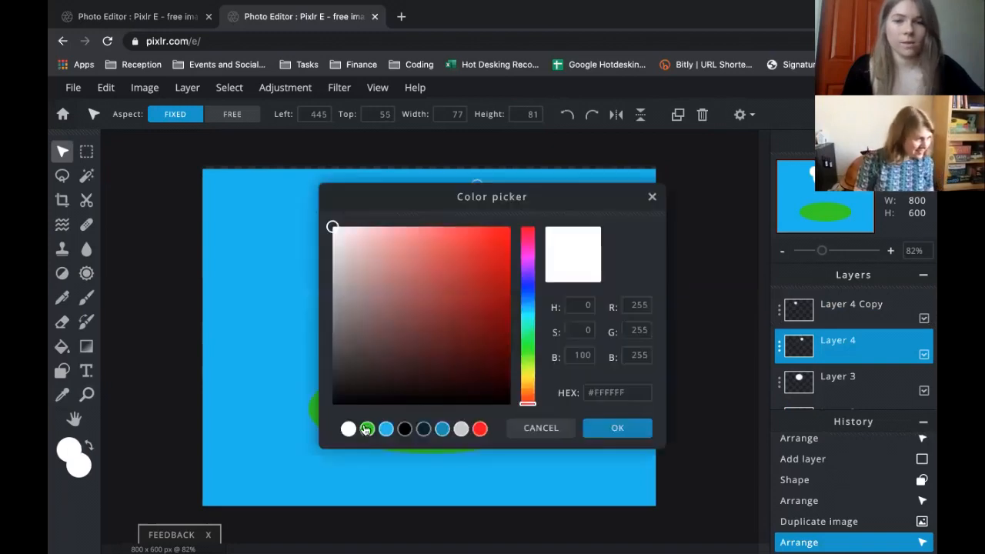
click(405, 428)
click(586, 435)
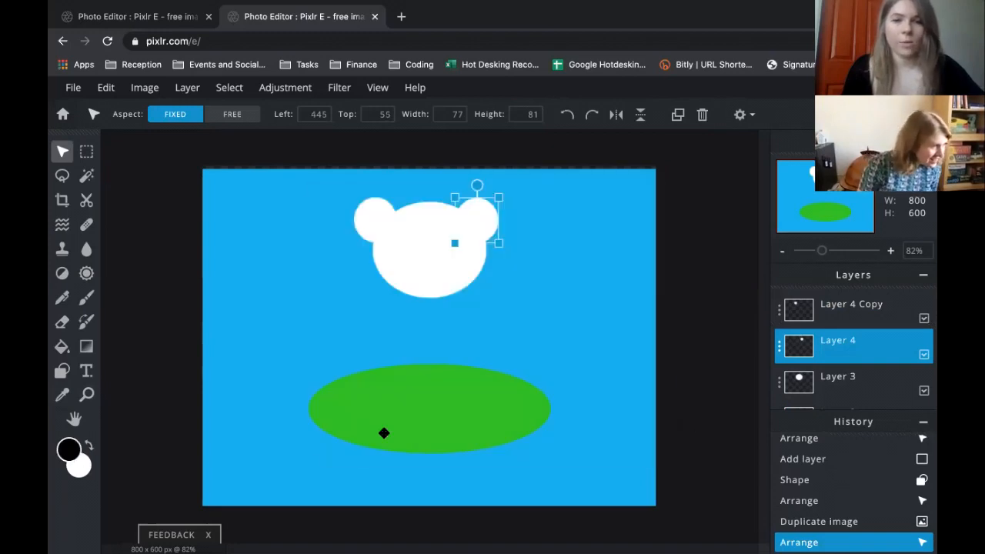
click(77, 465)
click(610, 432)
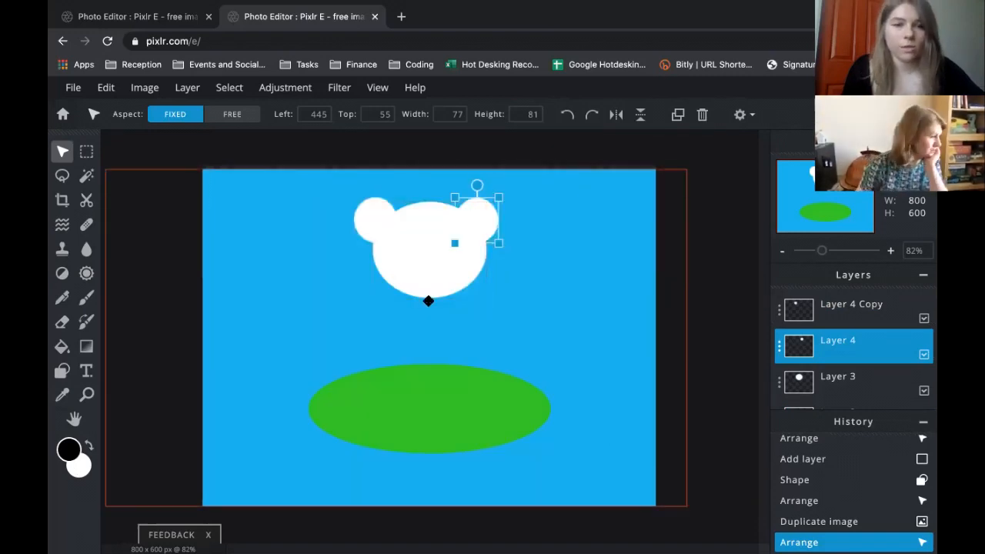
click(79, 464)
click(369, 428)
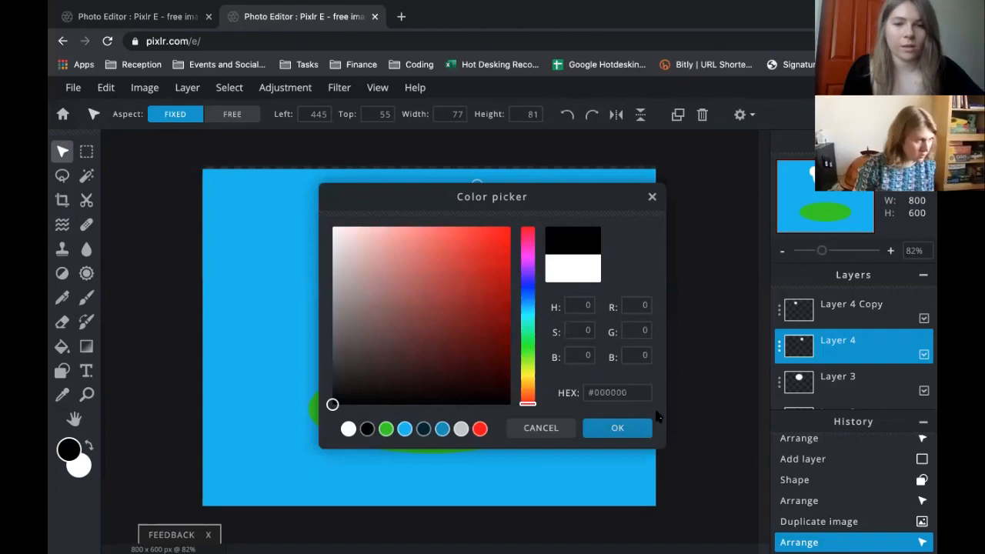
click(620, 425)
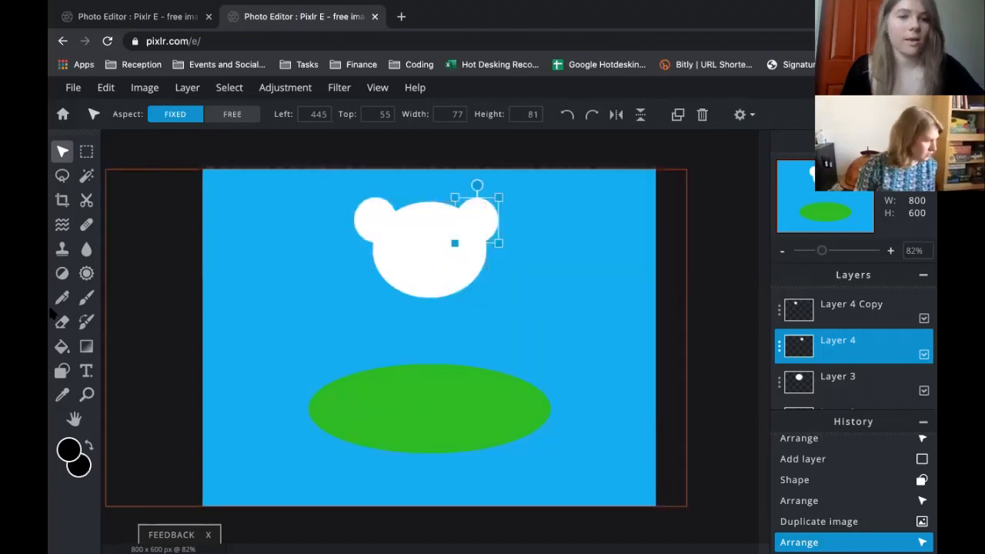
Draw a filled black circle about 90 by 88 px over the right ear on the same layer.
click(61, 371)
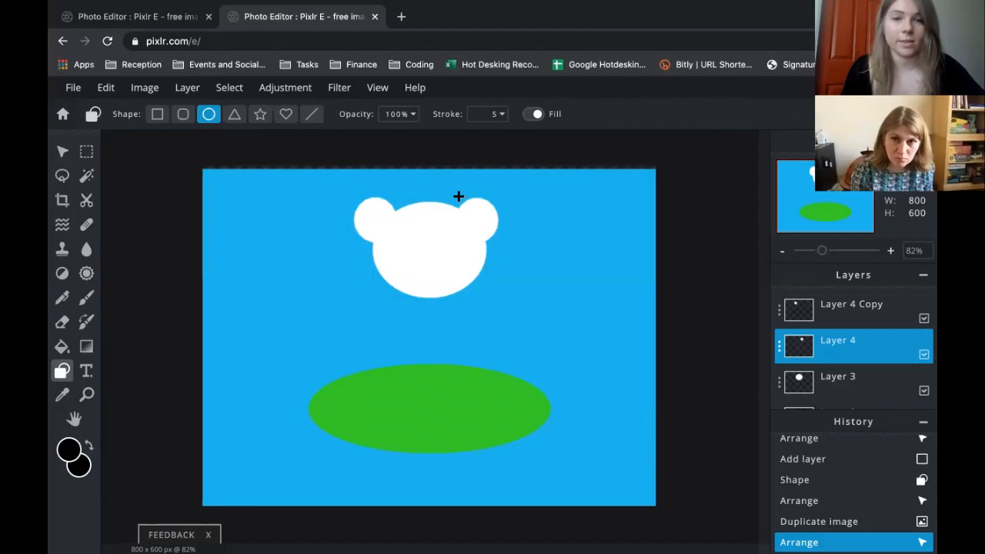
drag(460, 194, 504, 242)
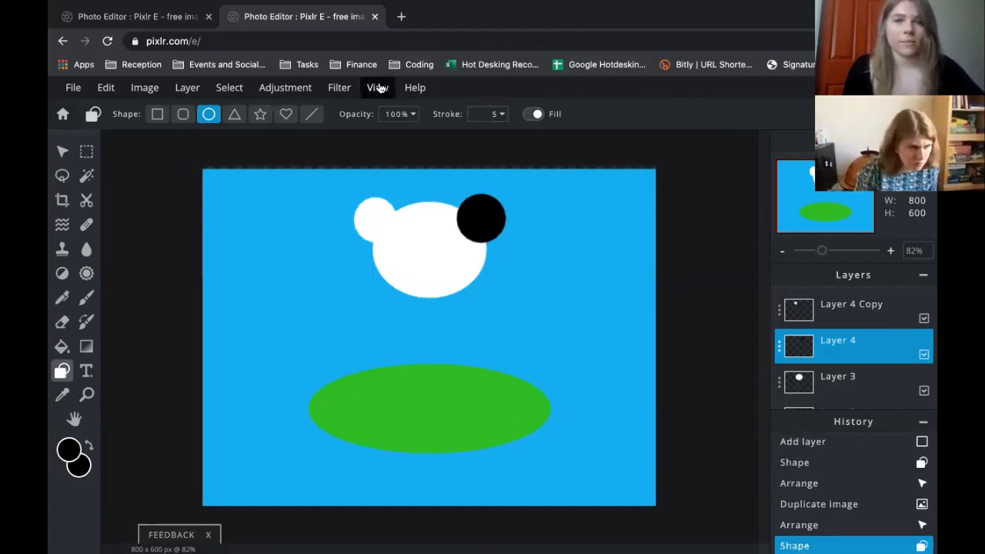
click(414, 87)
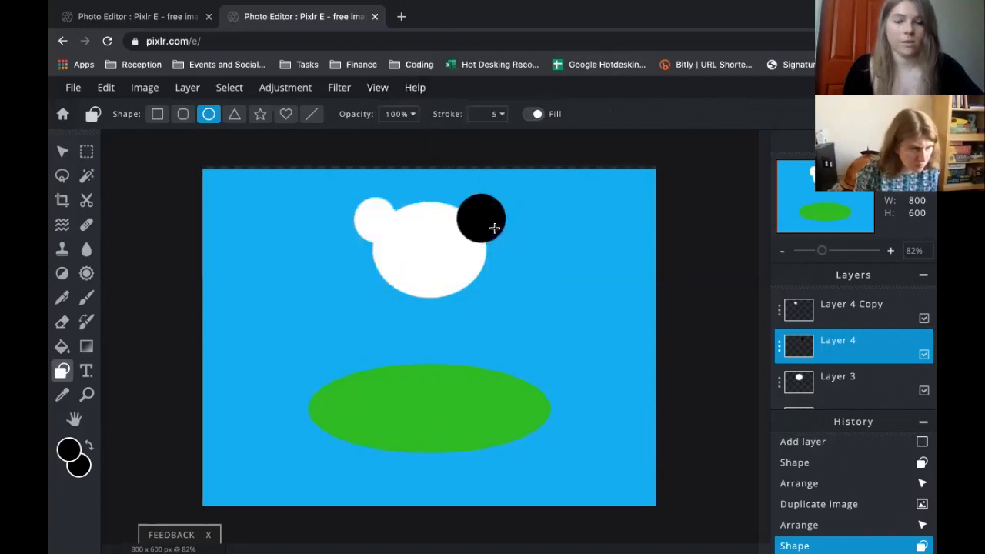
Duplicate the black circle and move the copy to the left ear, at about 252 px left and 45 px top.
key(v)
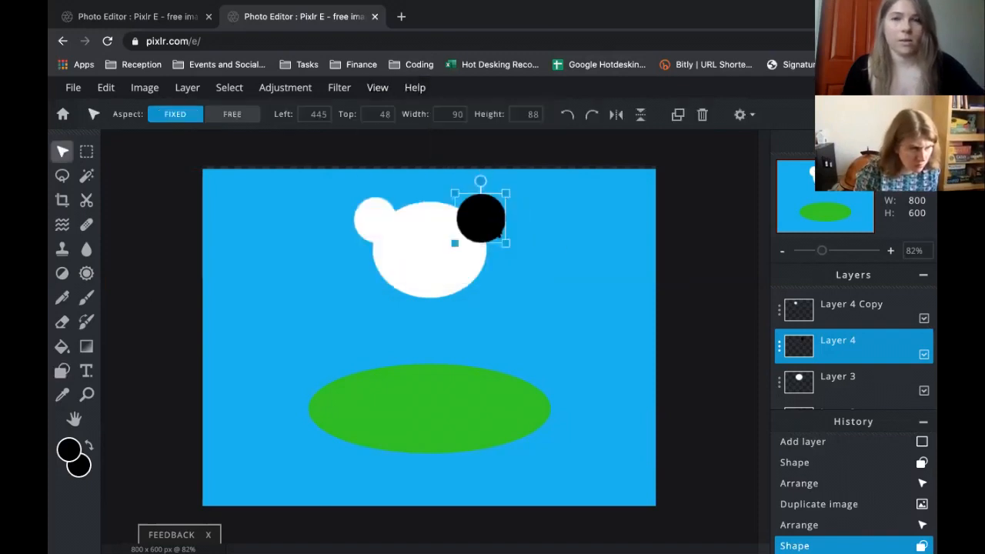
click(678, 115)
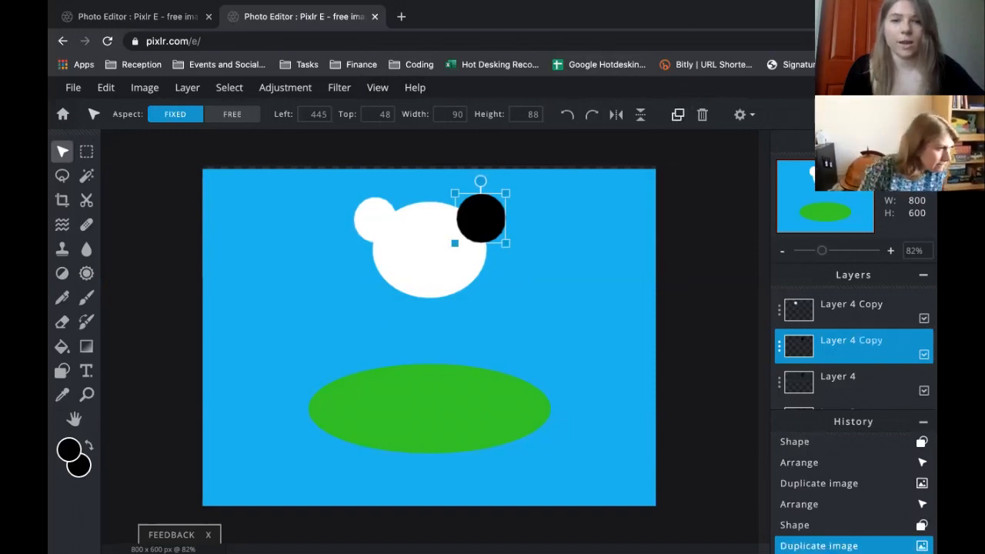
drag(354, 205, 381, 213)
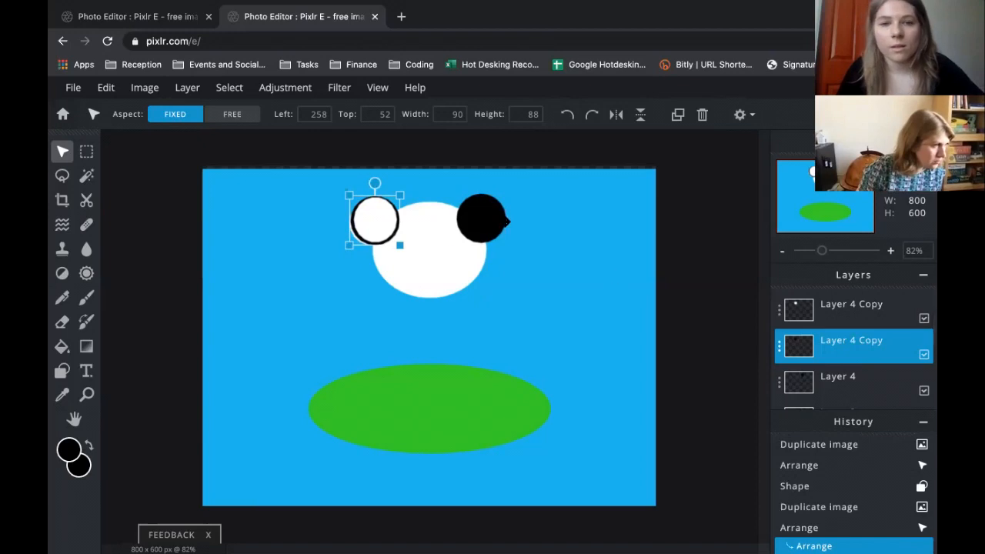
click(346, 213)
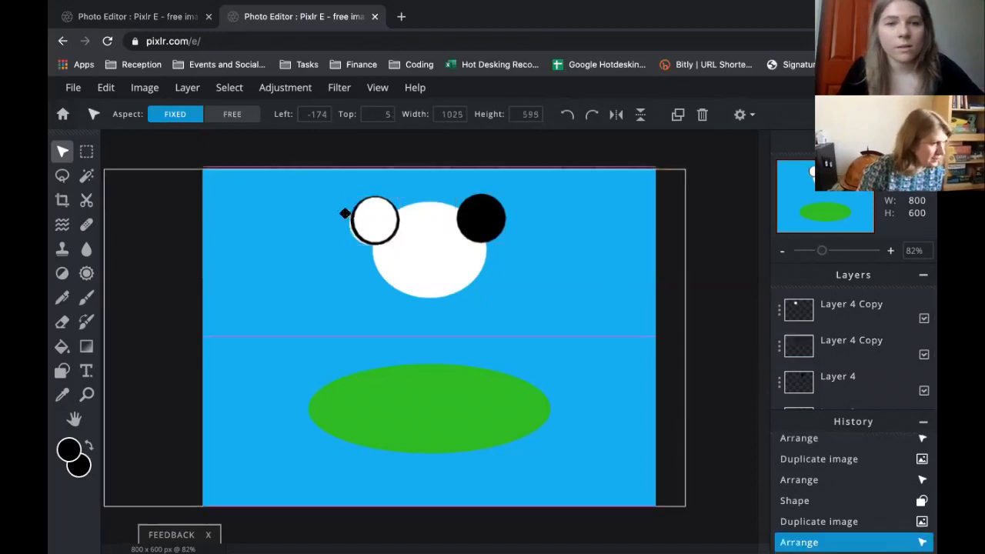
drag(346, 213, 395, 202)
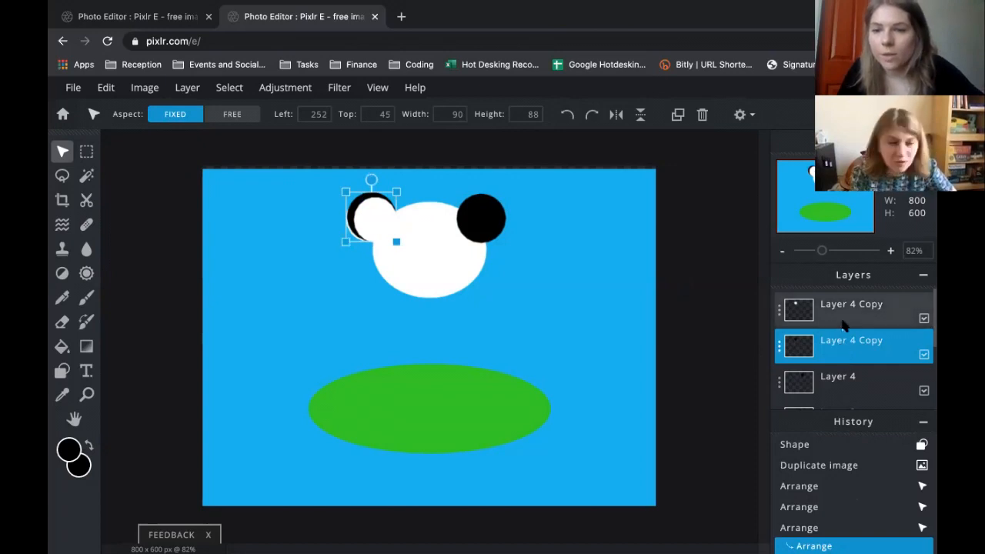
Move the right black ear's layer (Layer 4) below the white head's layer (Layer 3) in the layer order.
scroll(842, 324, down, 1)
click(843, 354)
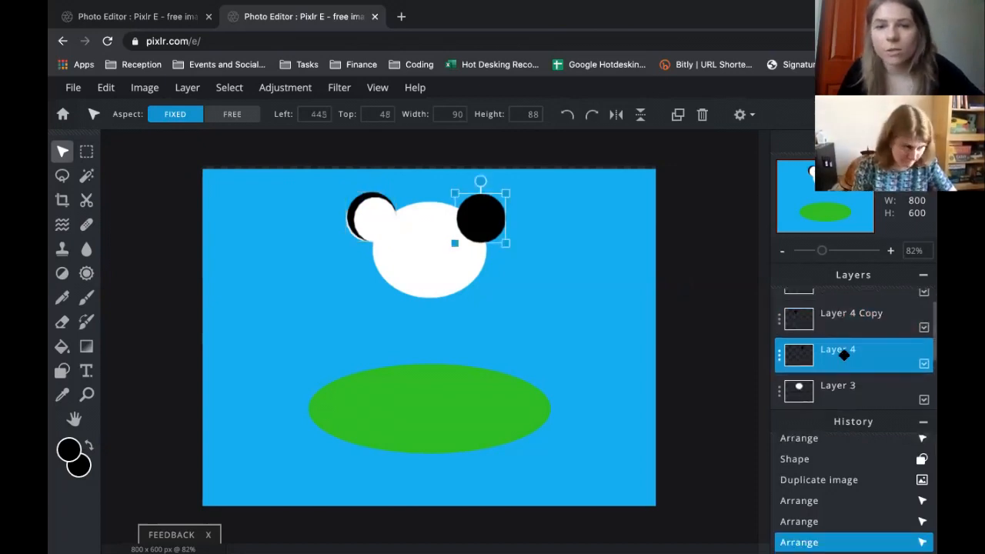
scroll(844, 355, down, 1)
drag(841, 337, 842, 369)
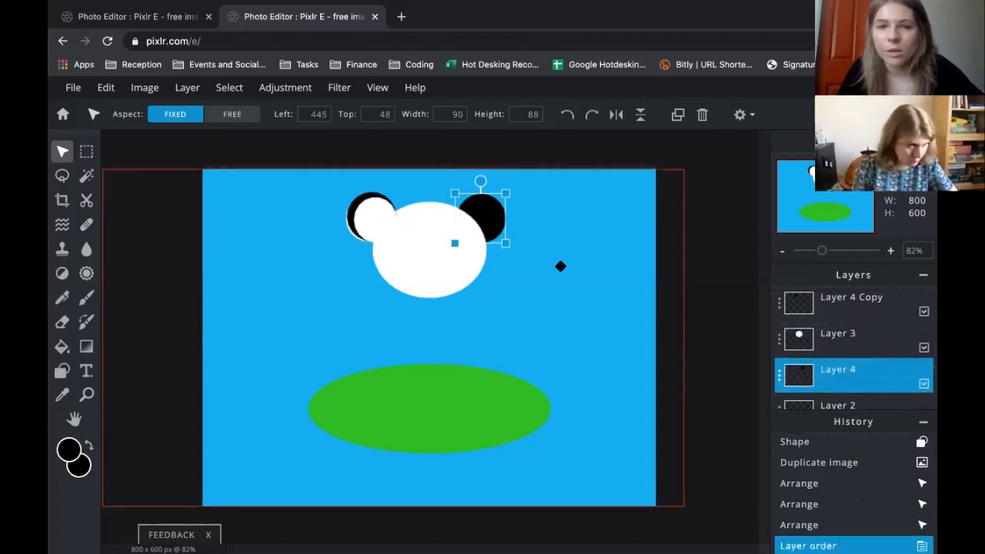
scroll(840, 350, down, 1)
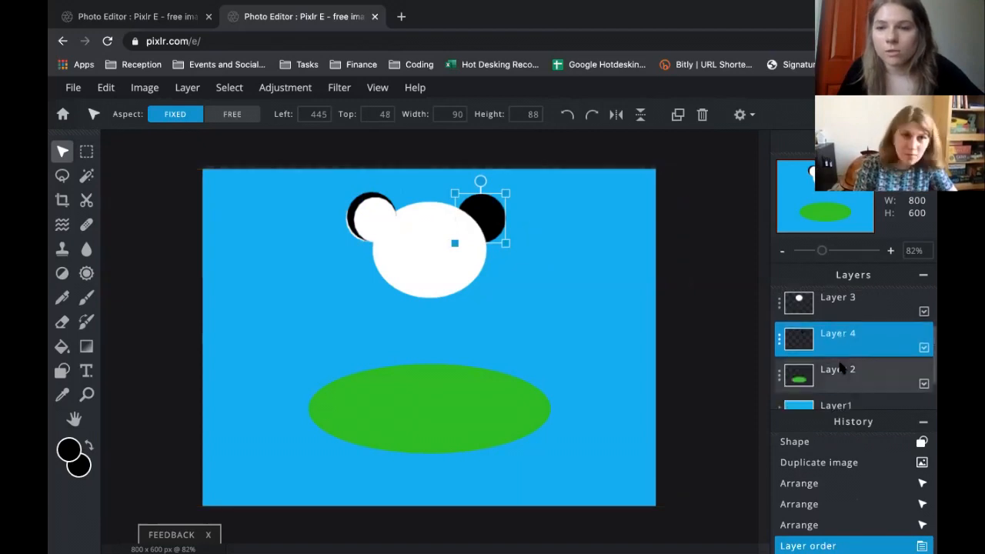
Duplicate the small white circle on the left ear and move the copy onto the right ear, at about 451 px left and 55 px top.
scroll(823, 370, up, 1)
click(820, 318)
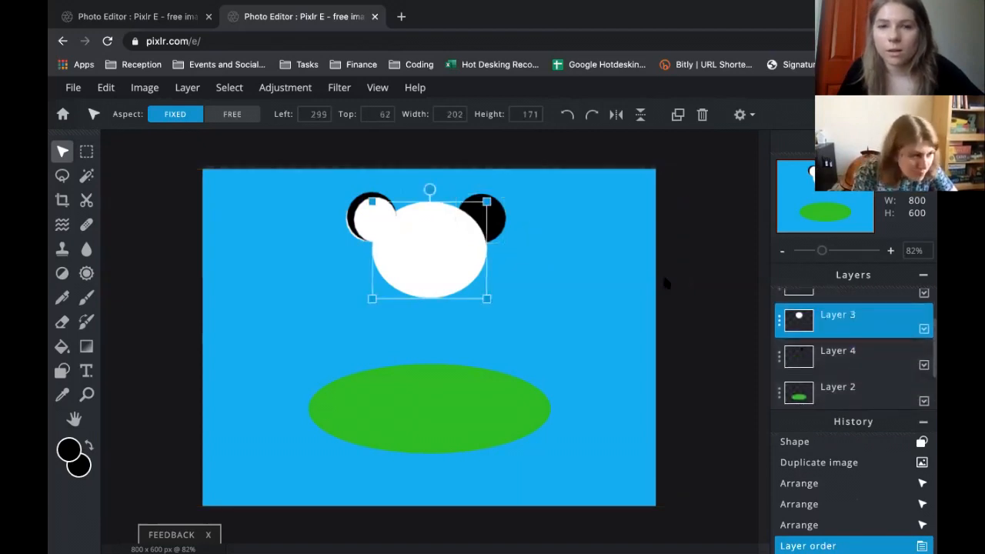
scroll(846, 314, up, 1)
click(843, 317)
scroll(838, 328, up, 1)
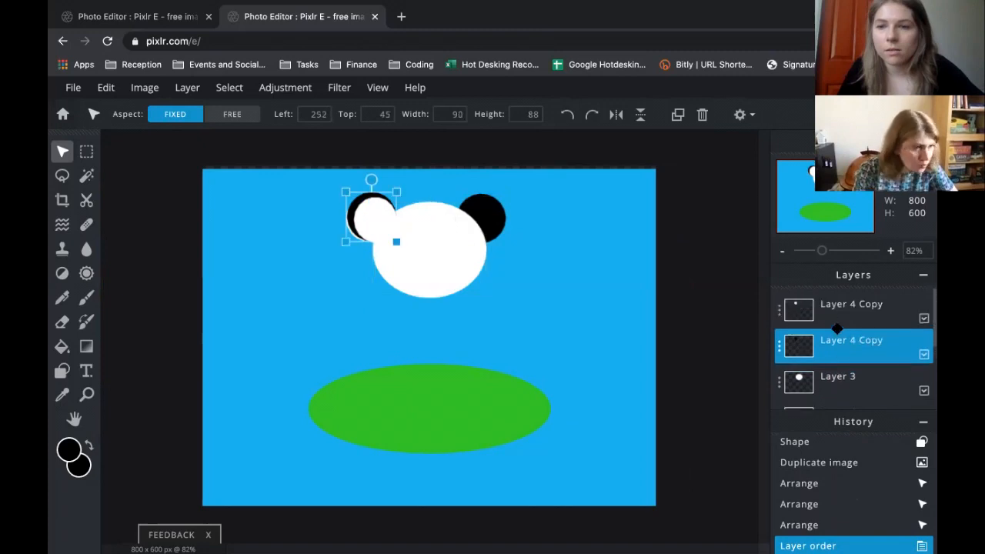
click(838, 314)
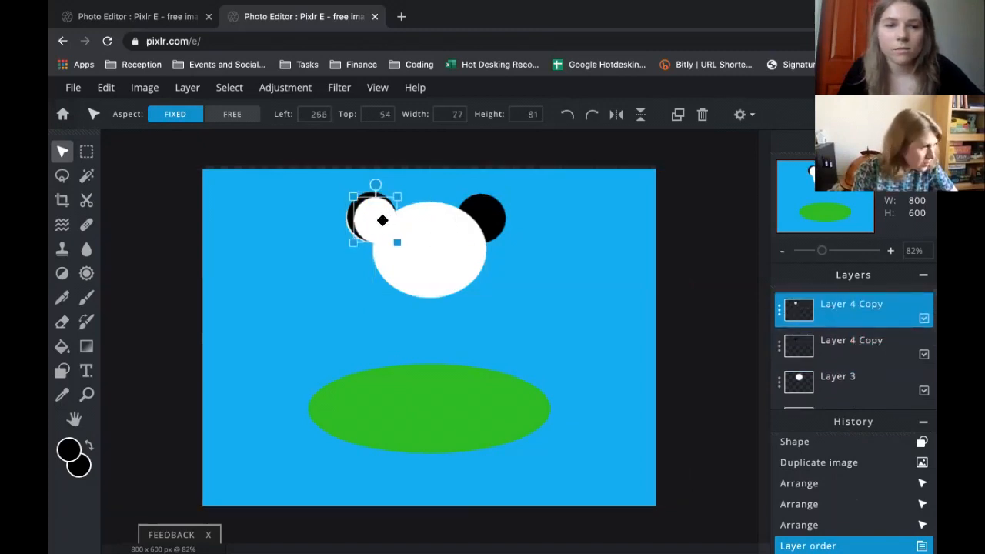
click(677, 116)
drag(381, 217, 486, 214)
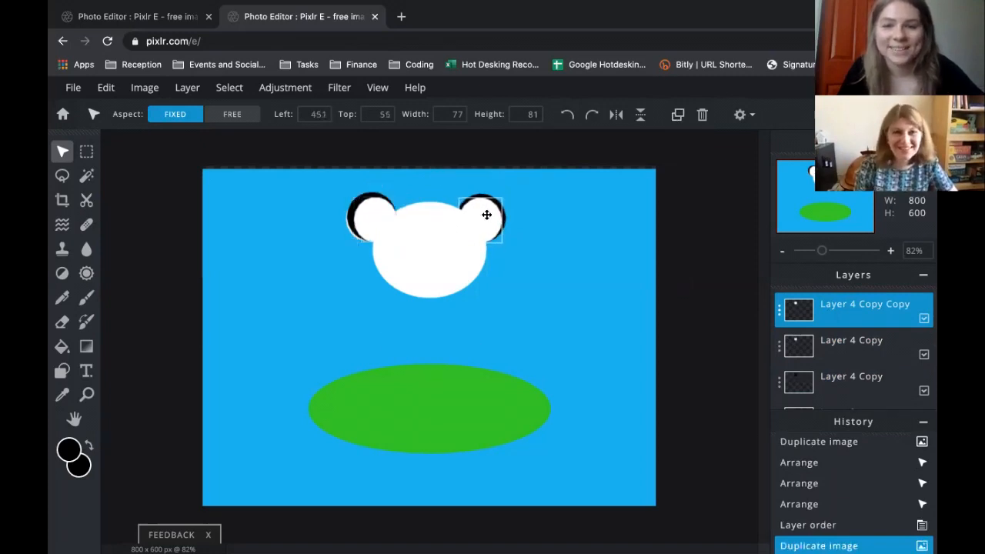
click(488, 214)
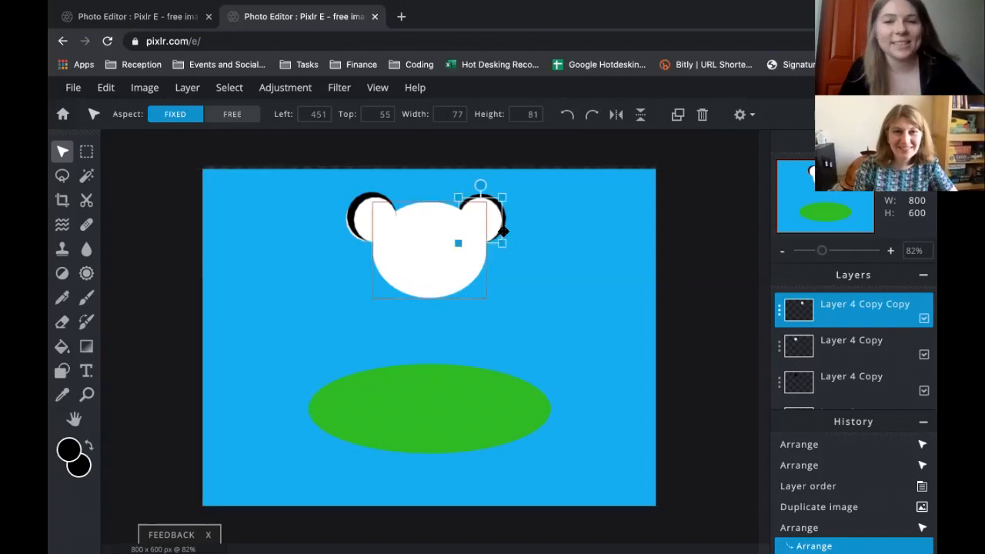
click(526, 209)
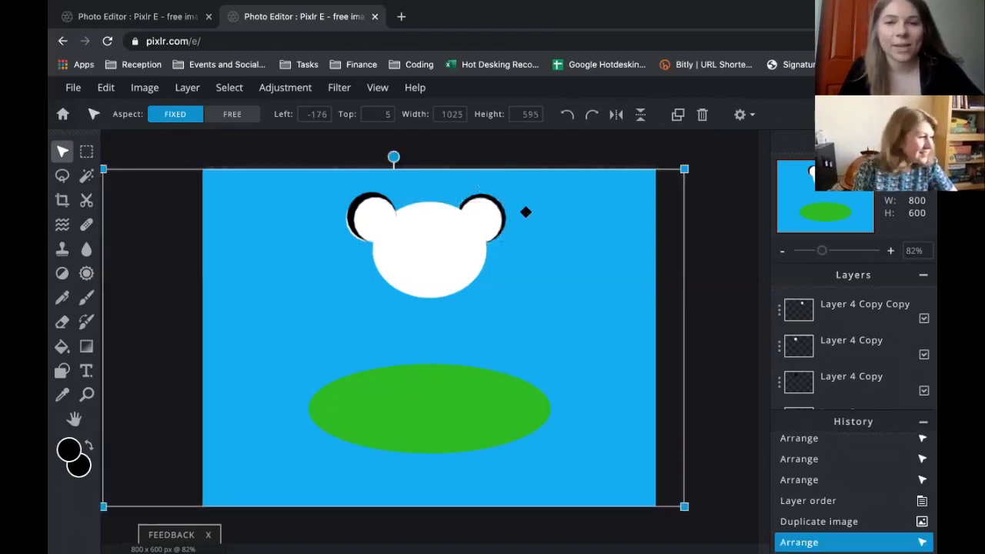
Add a new layer and draw a filled black circle about 90 by 86 px on the right half of the white head.
click(62, 371)
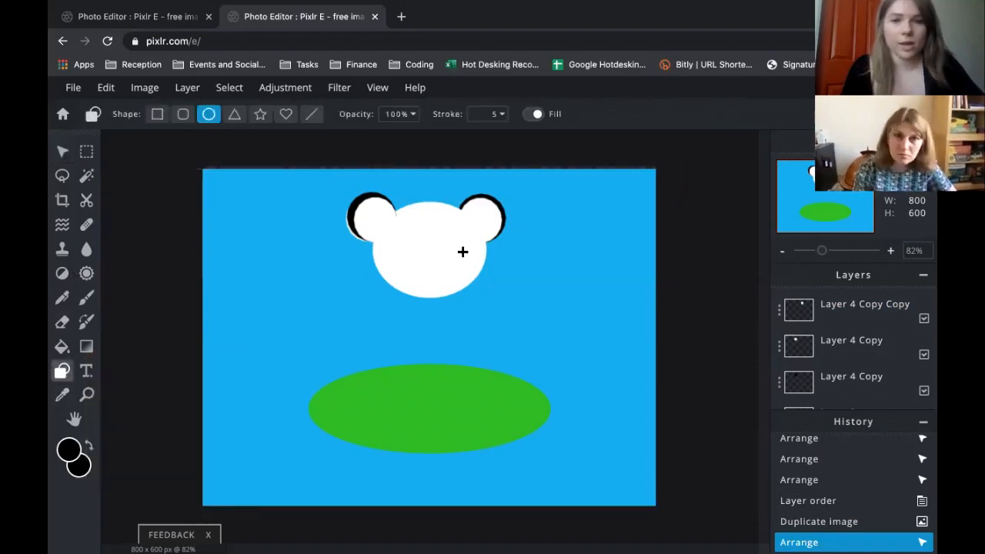
click(298, 340)
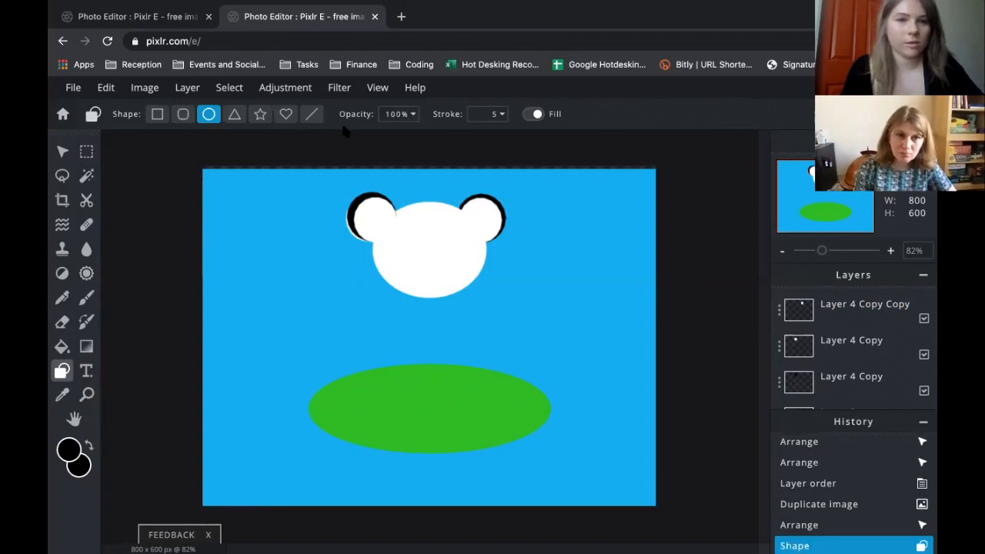
scroll(884, 400, down, 1)
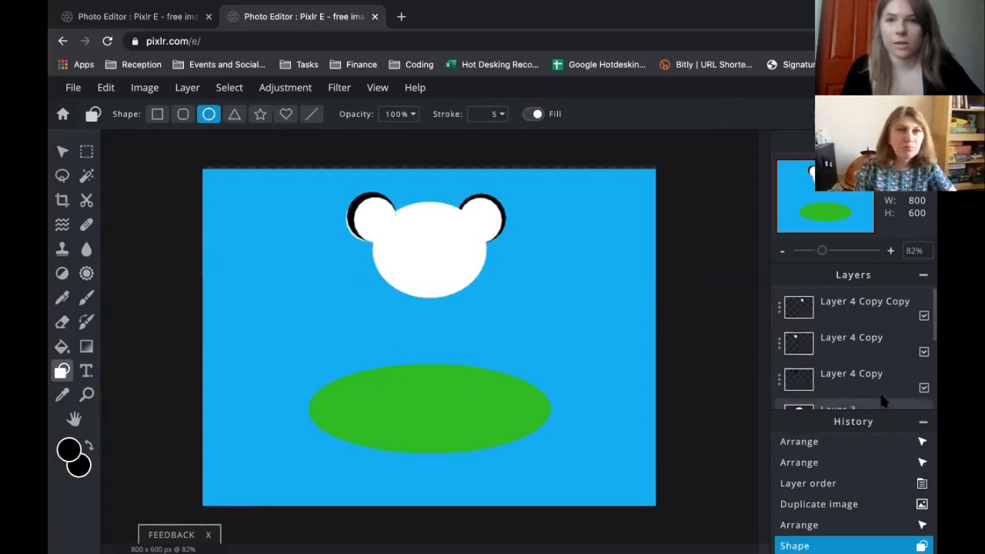
click(187, 87)
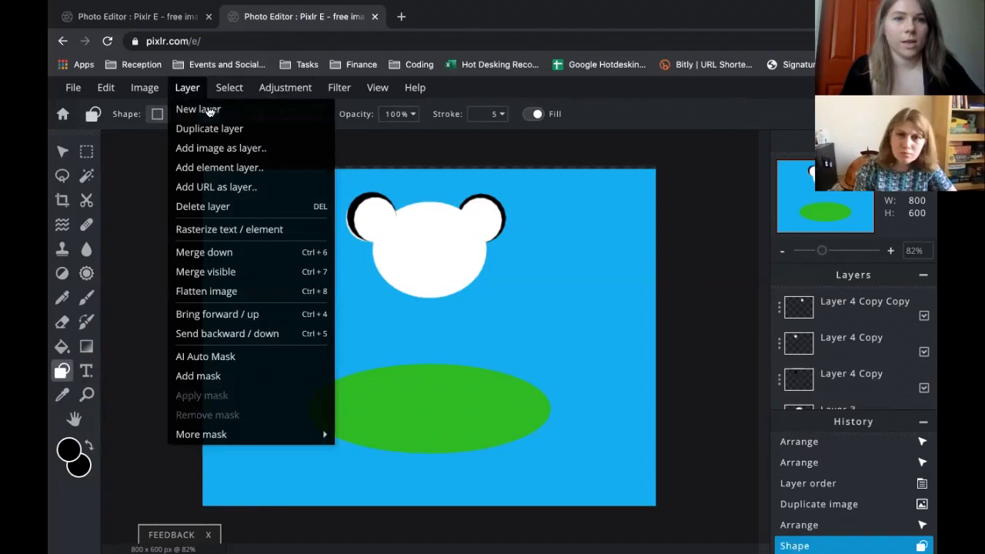
click(209, 113)
drag(445, 219, 452, 245)
key(v)
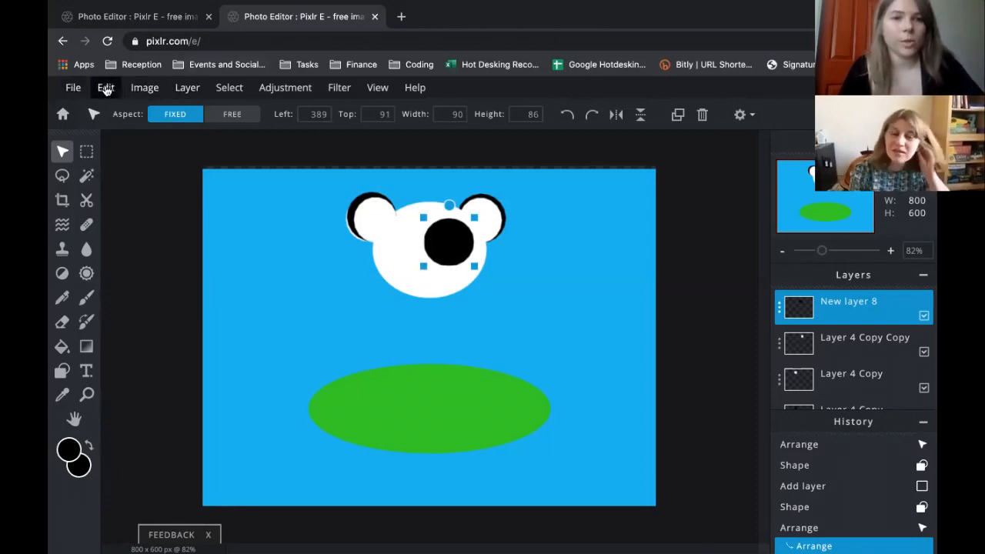
Free distort the black circle's lower-left corner inward to about 427 x 152 and move the patch to about 383 px left, 97 px top.
click(106, 88)
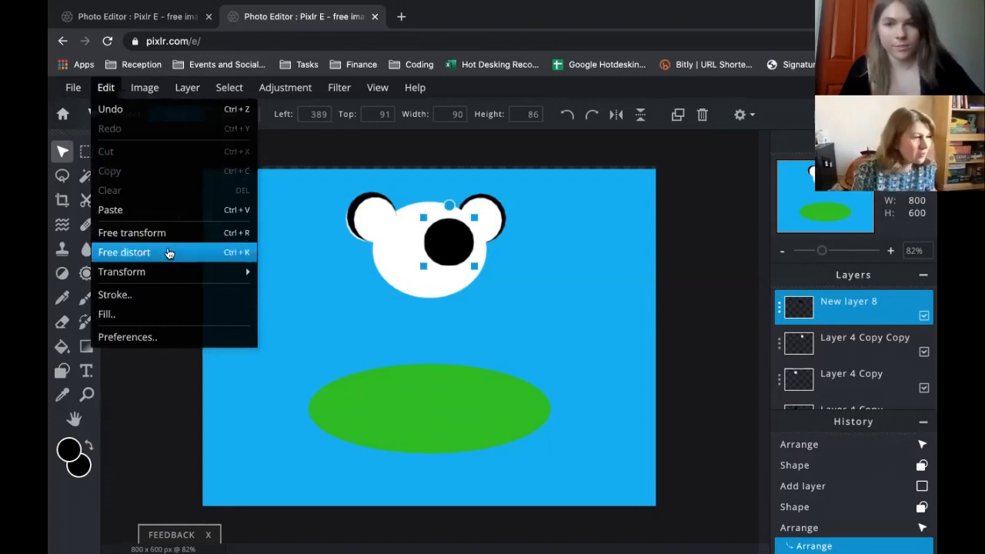
click(168, 253)
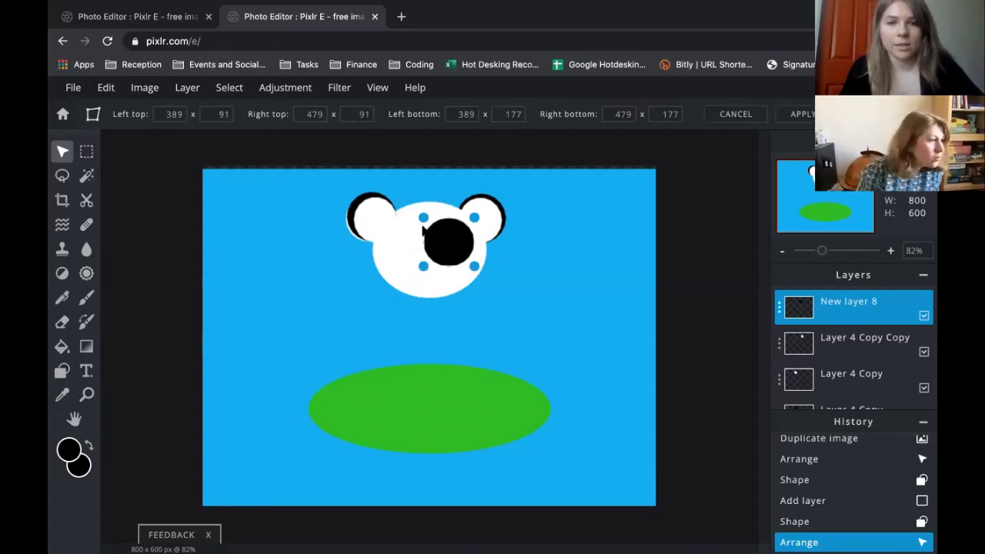
drag(424, 269, 444, 256)
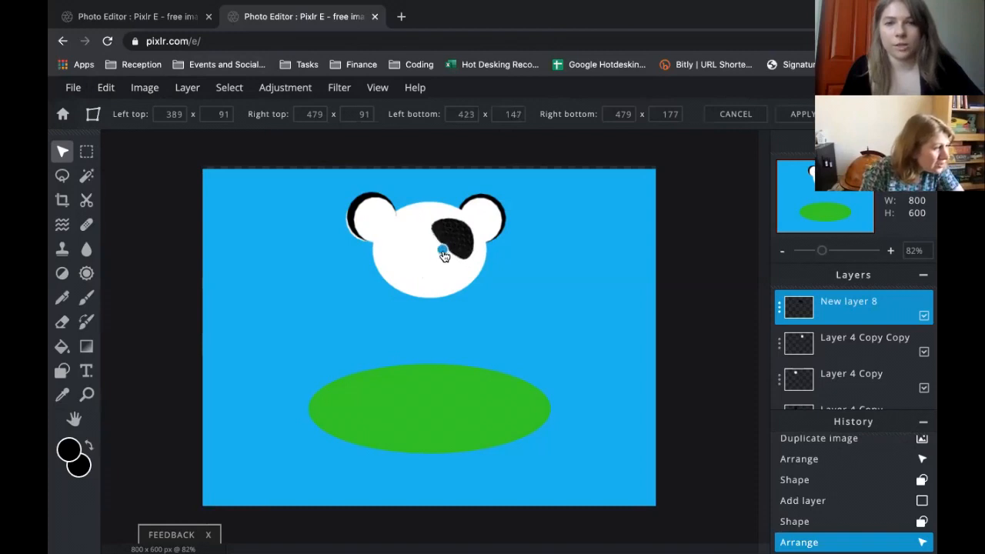
drag(444, 256, 446, 259)
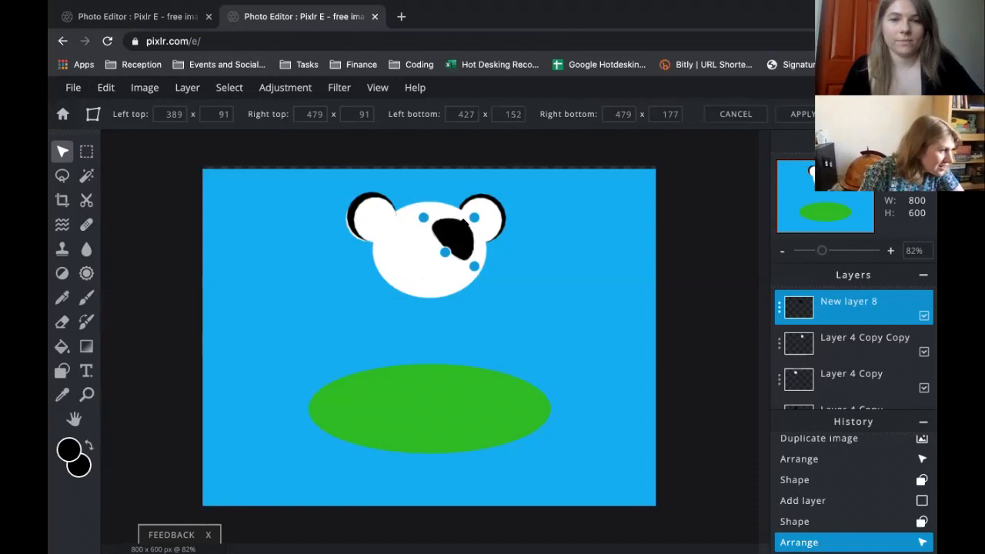
click(465, 225)
drag(464, 239, 460, 243)
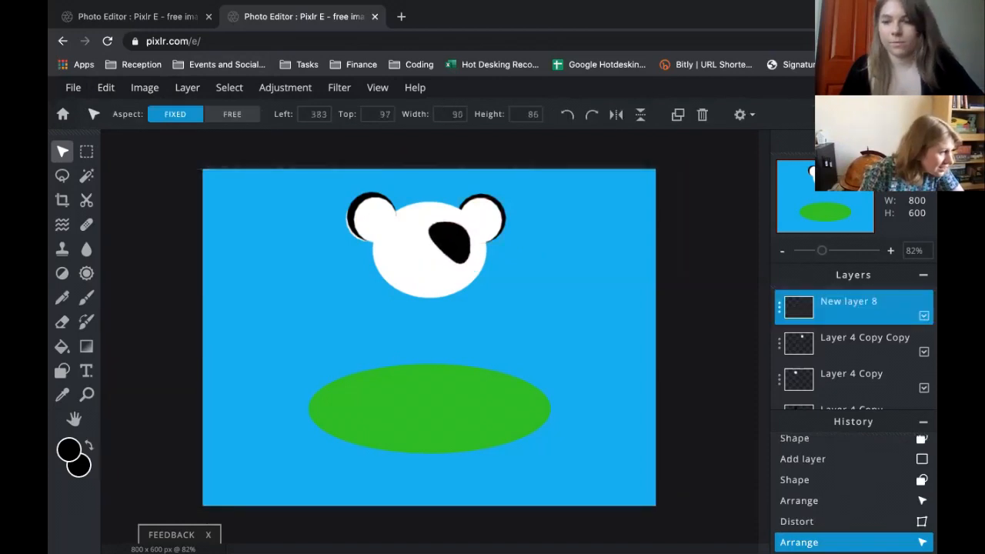
Duplicate the black eye patch, flip the copy horizontally and move it to about 324 px left and 96 px top.
click(680, 118)
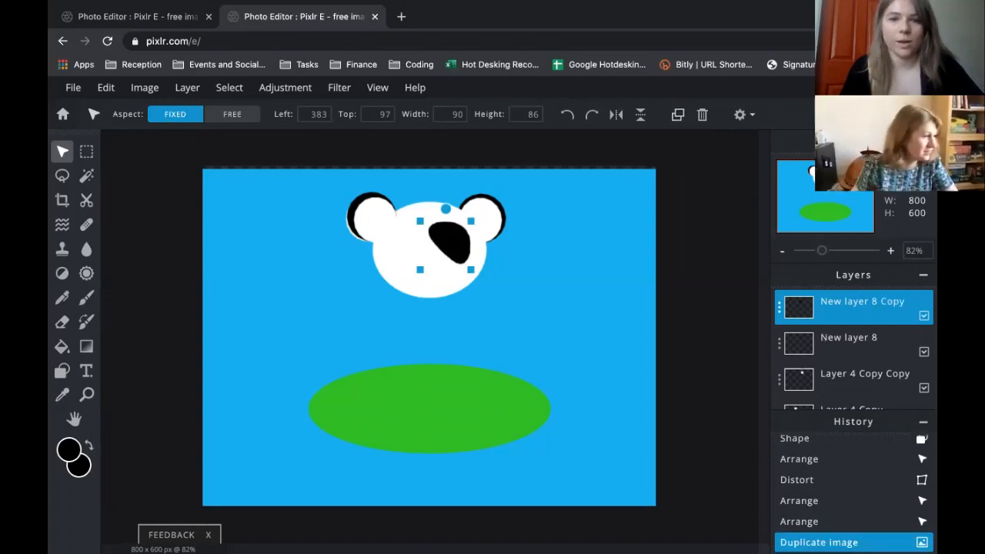
click(615, 115)
drag(444, 243, 409, 243)
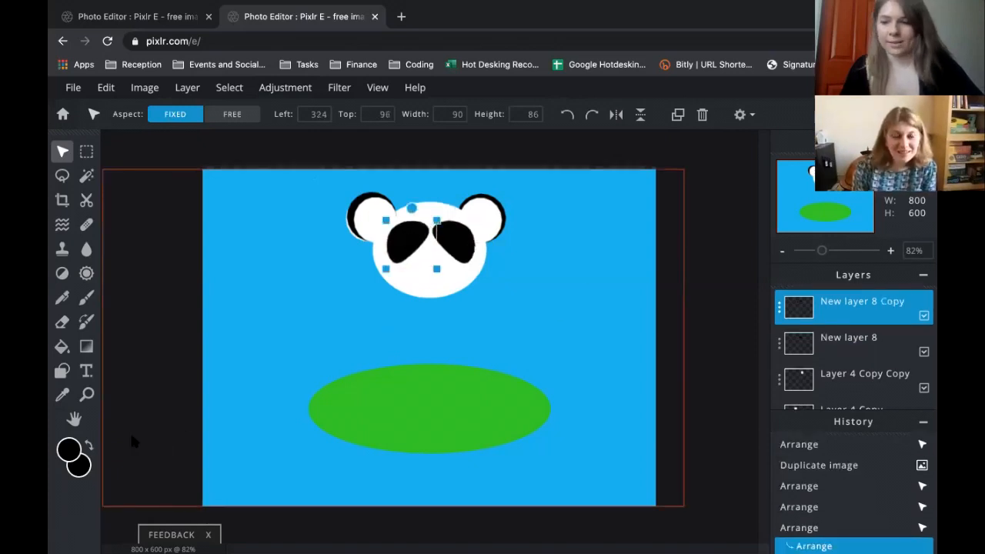
Set the foreground colour to the white swatch (#FFFFFF), keeping the background colour black.
click(68, 452)
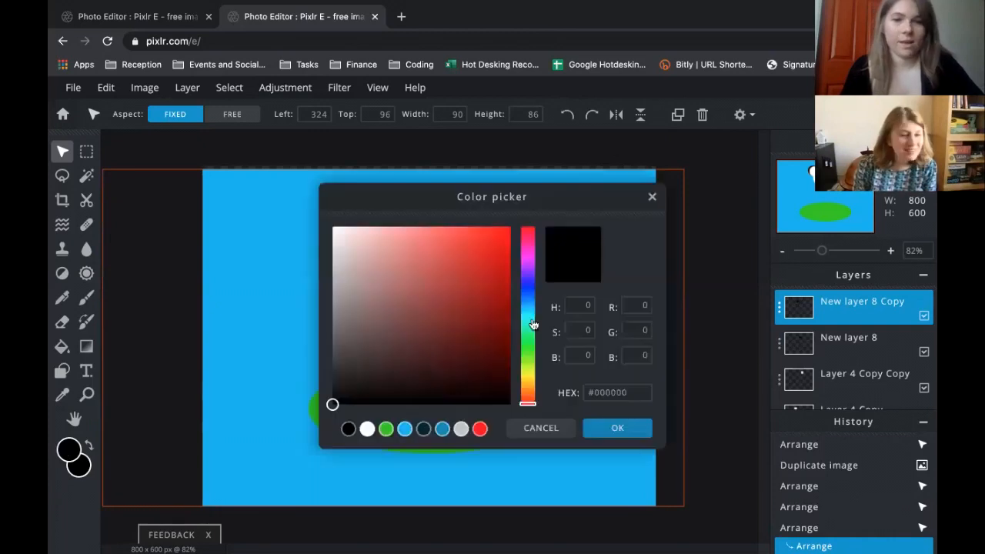
click(367, 429)
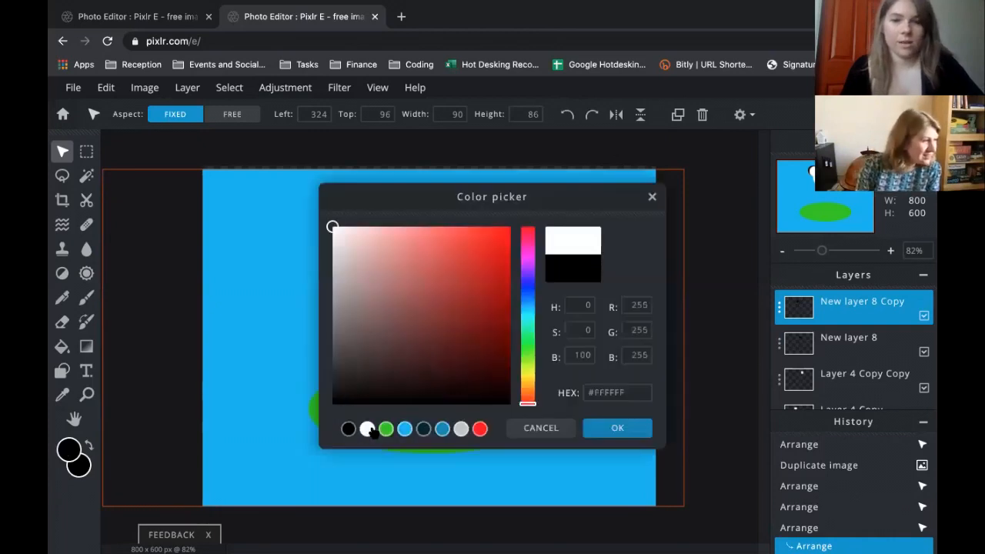
click(613, 429)
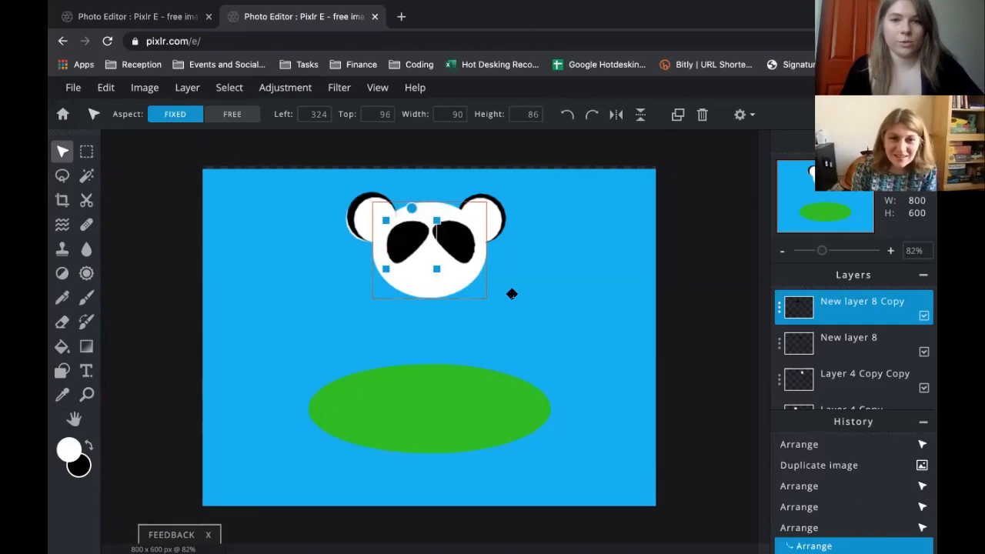
click(68, 452)
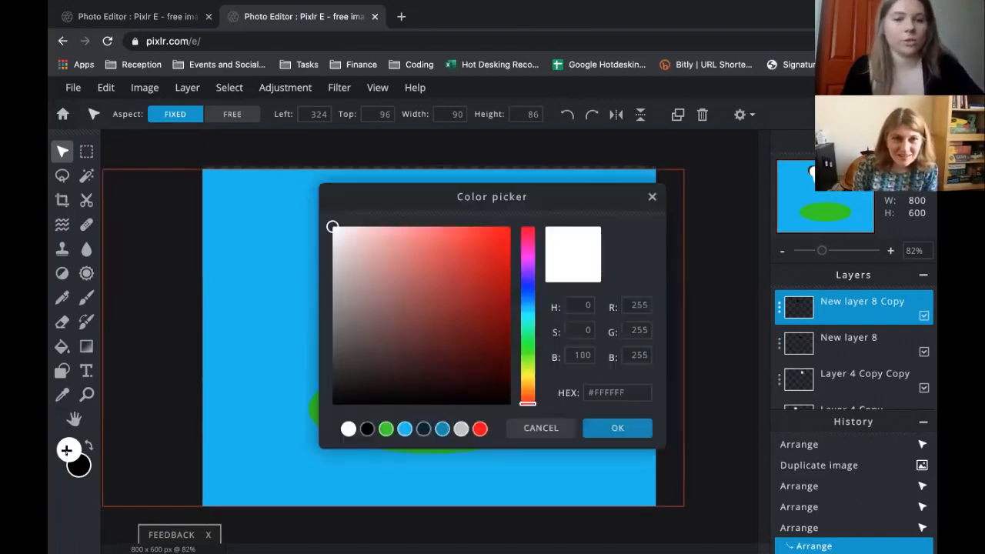
click(620, 429)
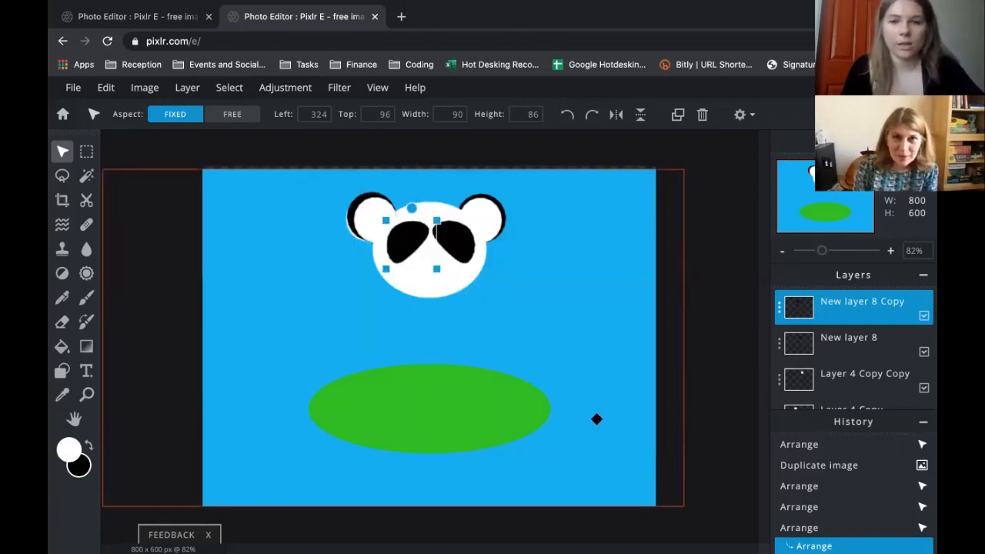
Add a new layer and draw a small black-filled circle with a white outline over the right eye patch.
click(543, 258)
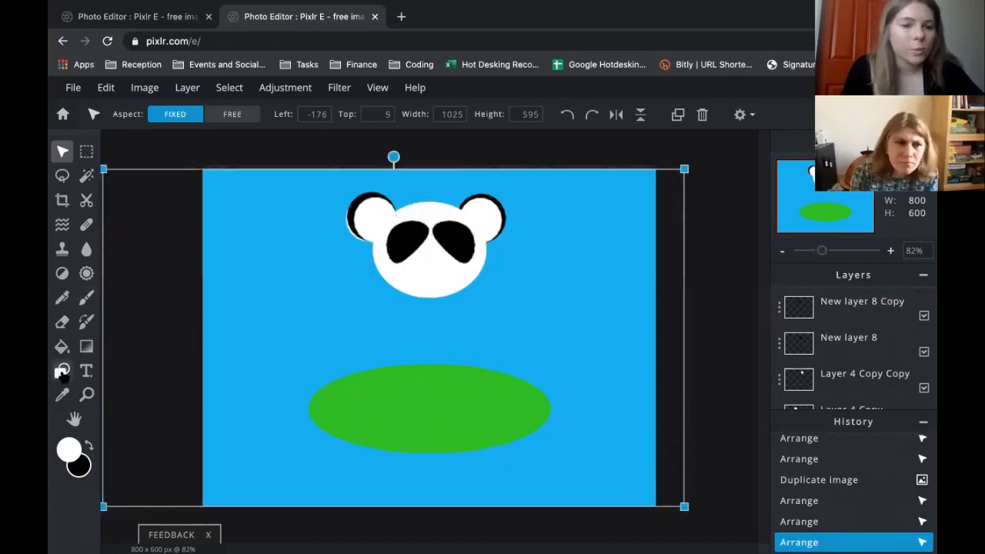
click(62, 371)
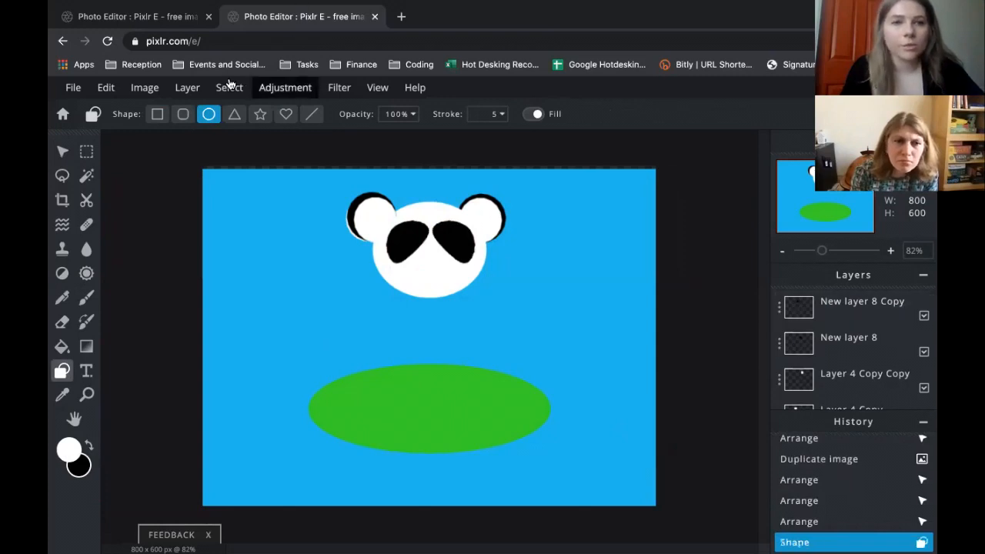
click(190, 90)
click(223, 109)
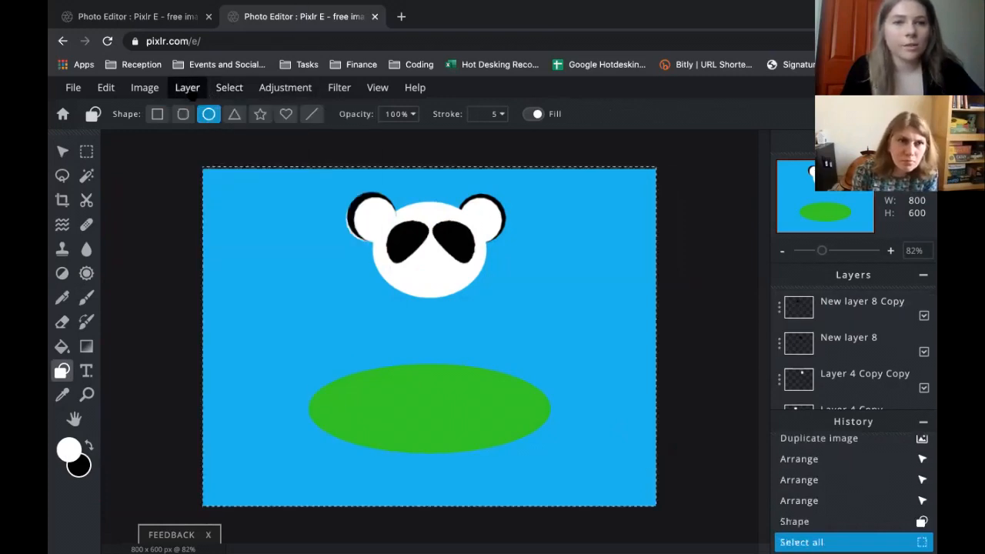
click(187, 88)
click(198, 109)
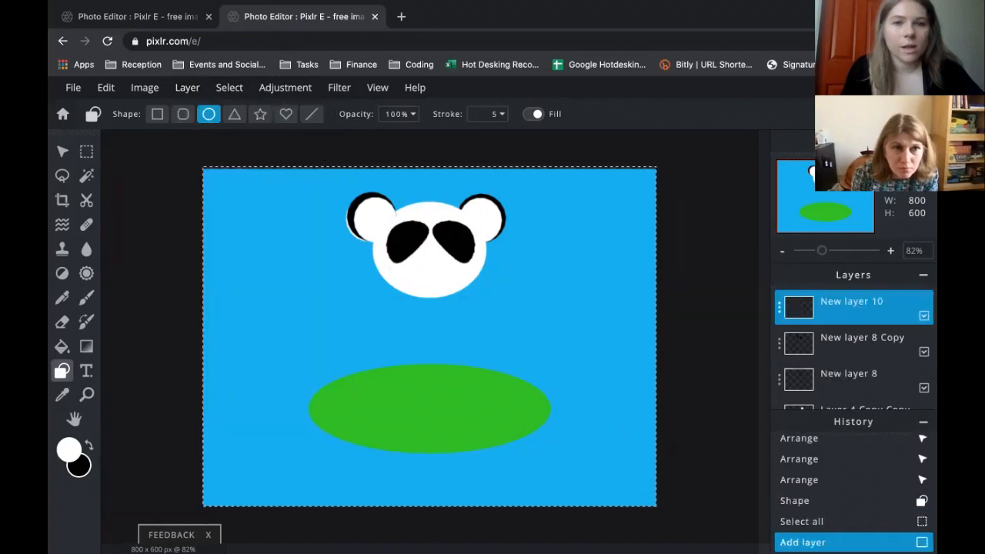
drag(450, 232, 476, 261)
key(v)
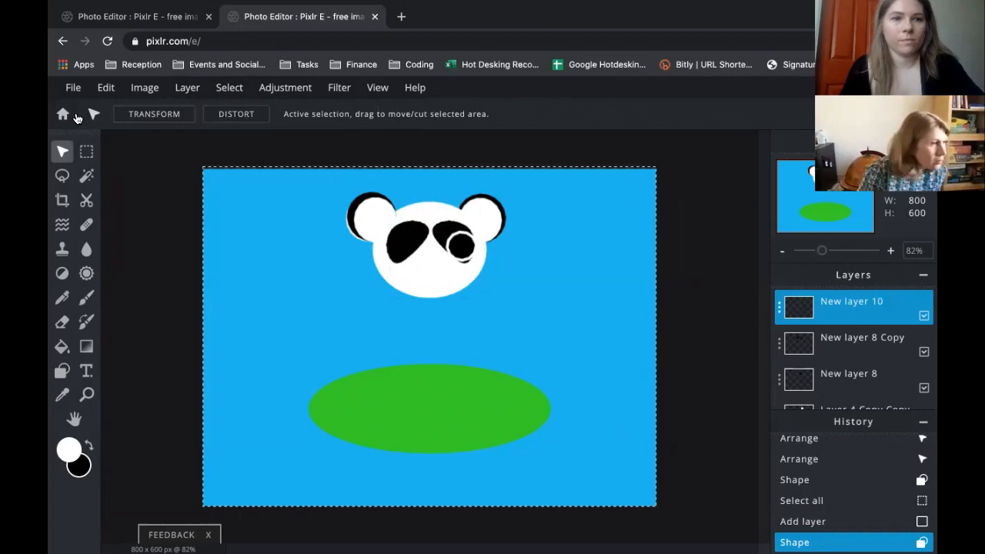
Move the right eye's outlined circle slightly up and left so it sits within the black eye patch.
click(61, 371)
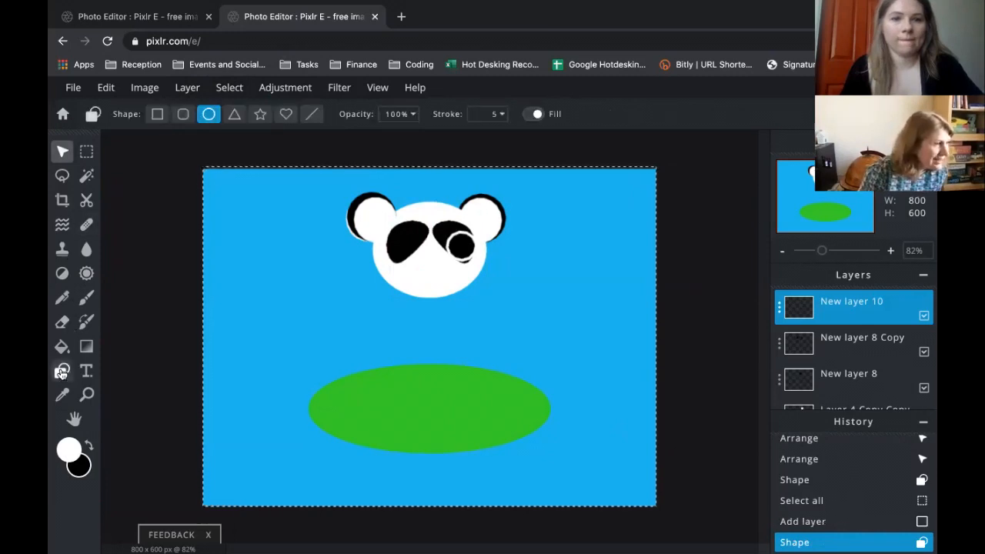
key(v)
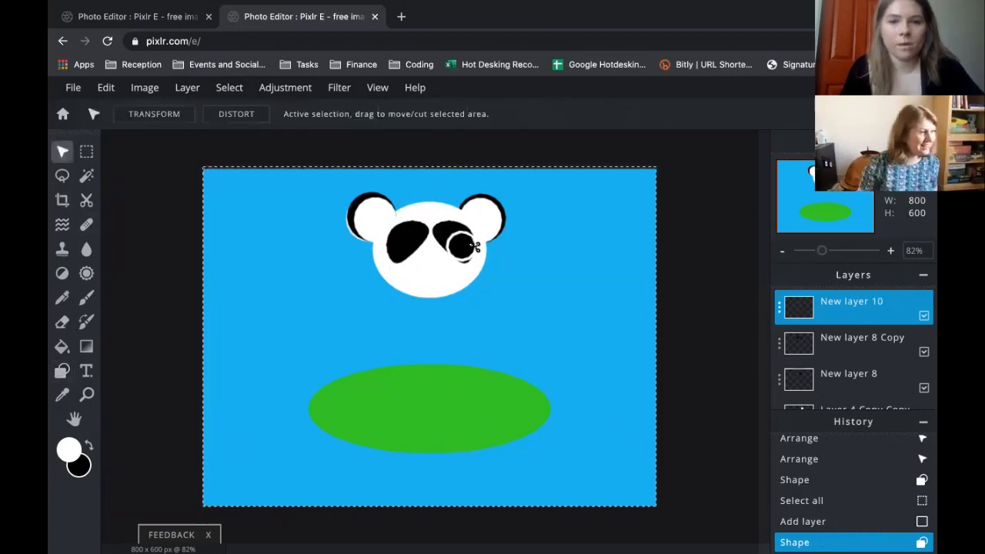
drag(475, 245, 459, 234)
Add another new layer and draw a matching white-outlined black circle over the left eye patch.
click(187, 88)
click(199, 110)
mouse_move(394, 233)
mouse_down()
mouse_move(392, 260)
mouse_move(425, 260)
mouse_move(405, 233)
mouse_up()
key(v)
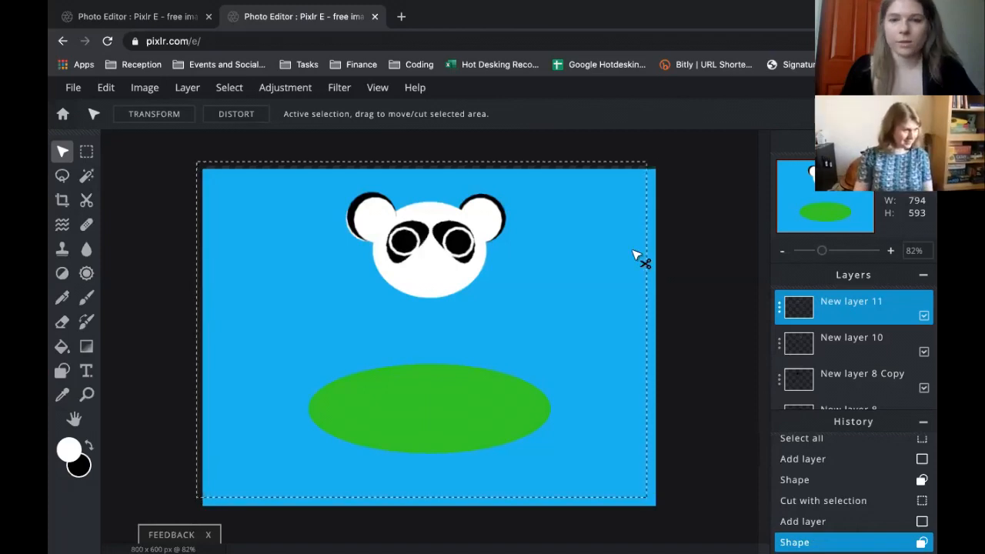
click(636, 257)
Set the background colour to the white swatch (#FFFFFF), matching the white foreground colour.
click(77, 467)
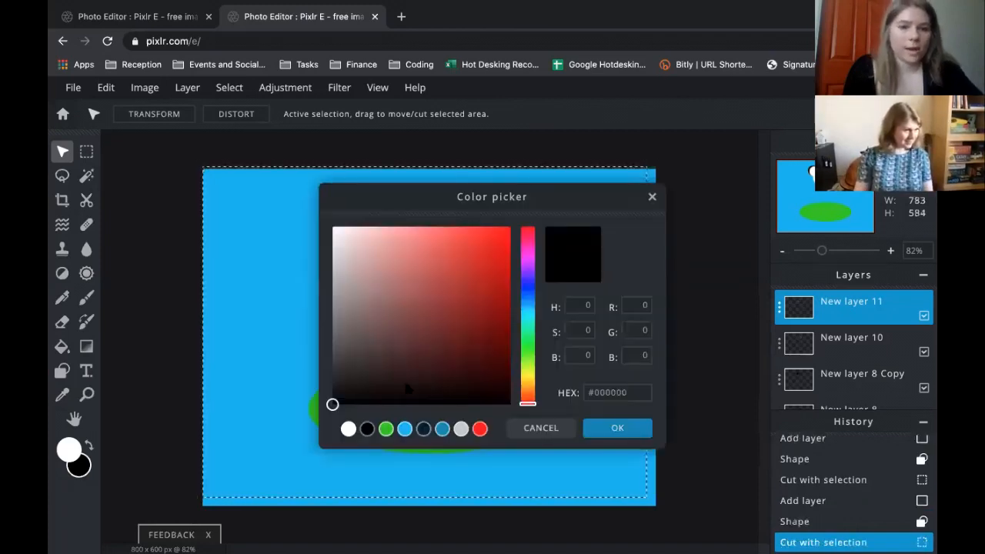
click(348, 429)
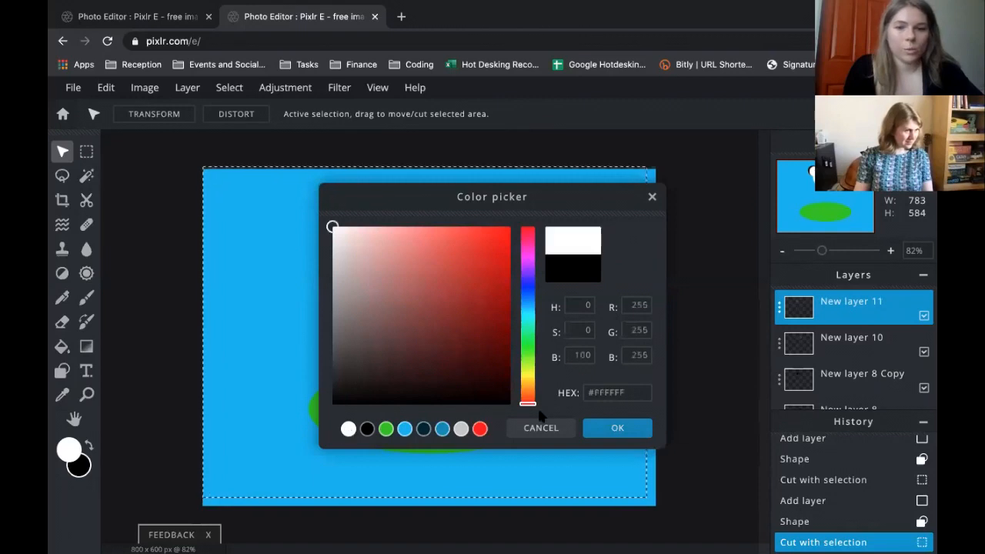
click(589, 425)
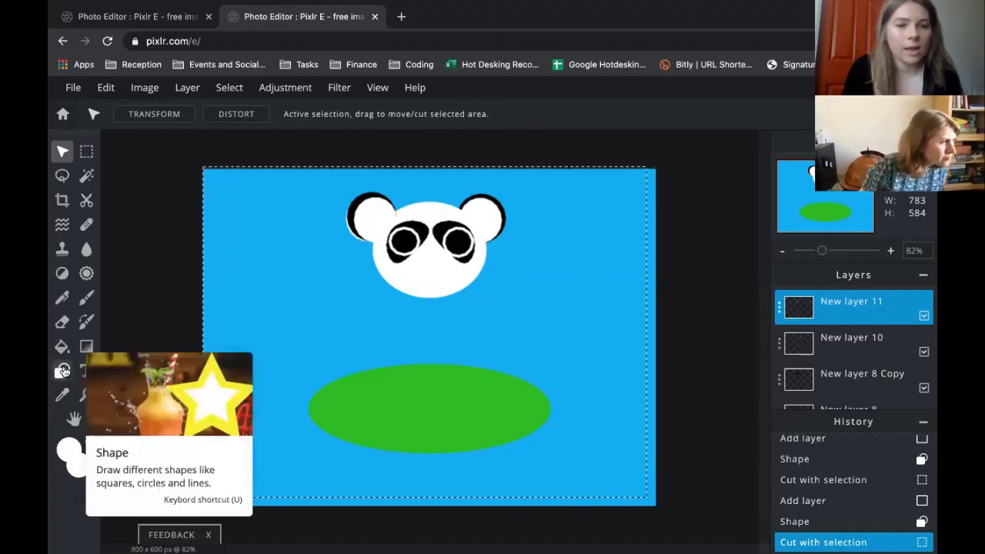
Add a new layer and draw a tiny white-filled circle as a highlight in each of the panda's black pupils.
click(187, 87)
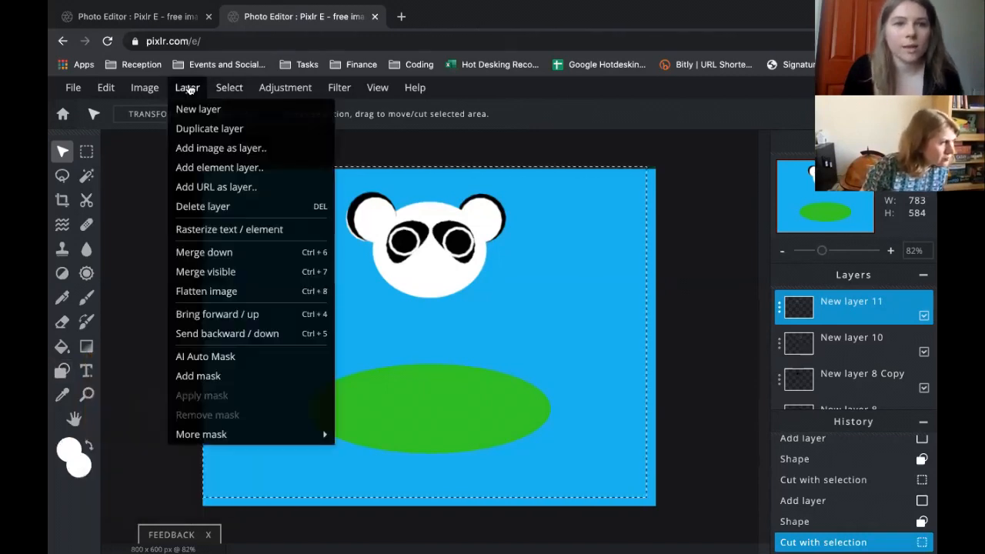
click(202, 112)
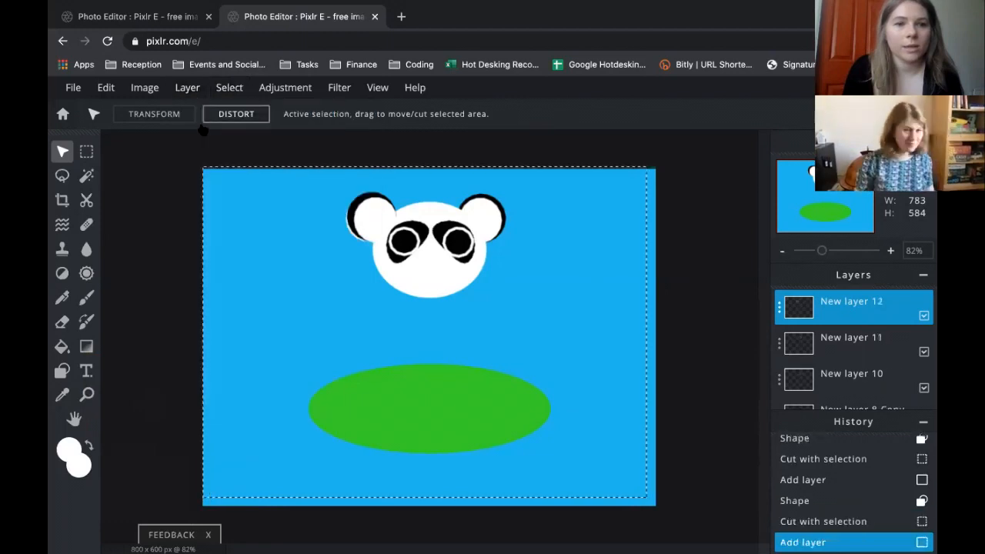
click(62, 371)
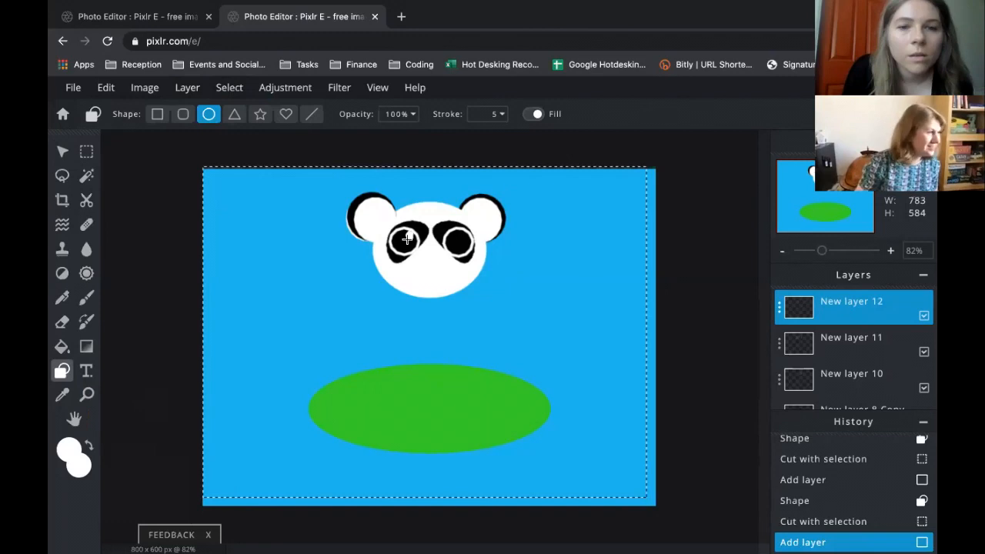
click(487, 218)
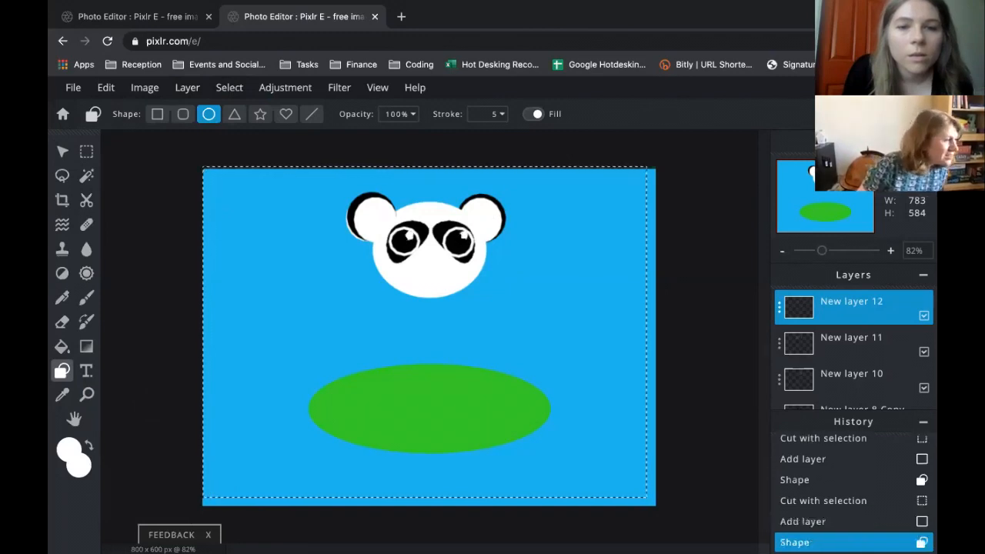
click(676, 211)
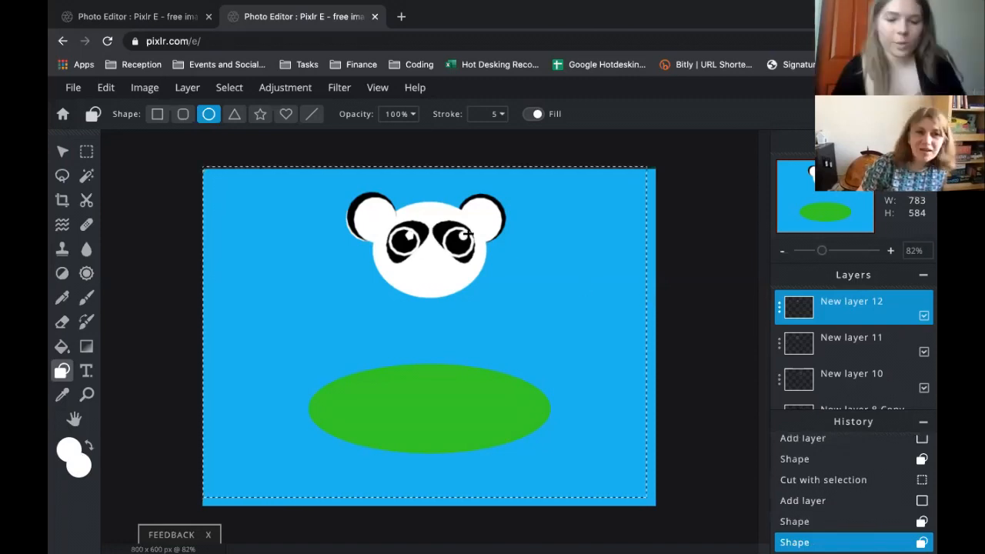
key(v)
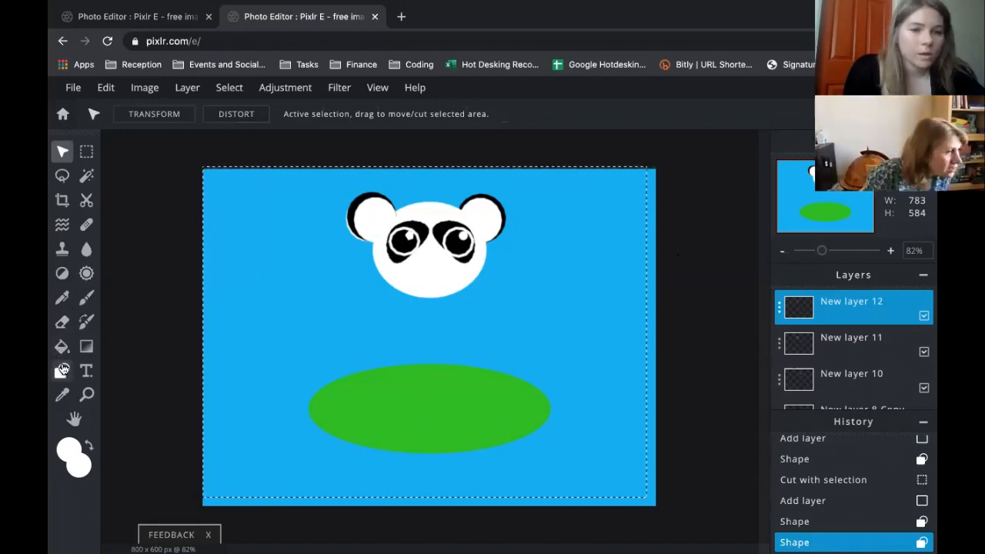
Set both the foreground and background colours to black (#000000).
click(68, 450)
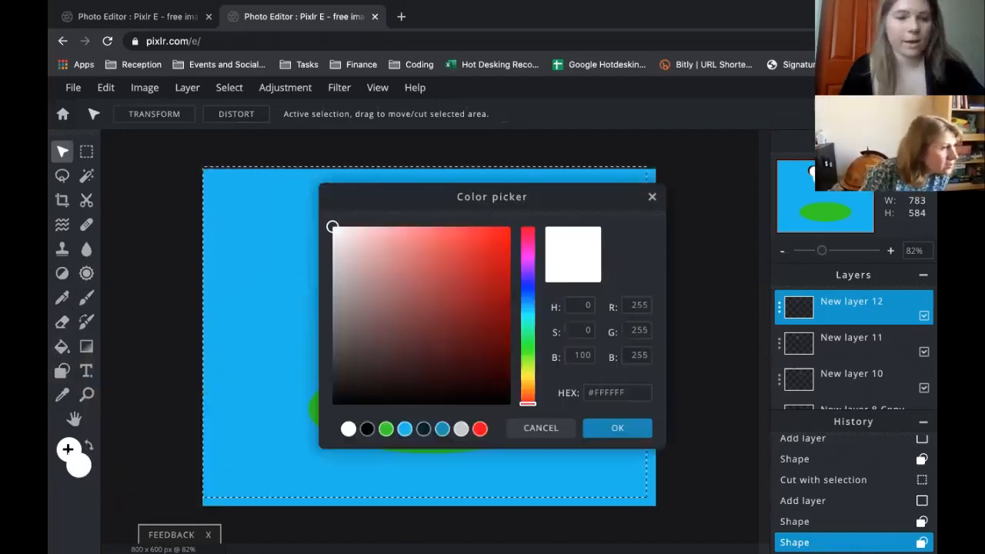
click(366, 428)
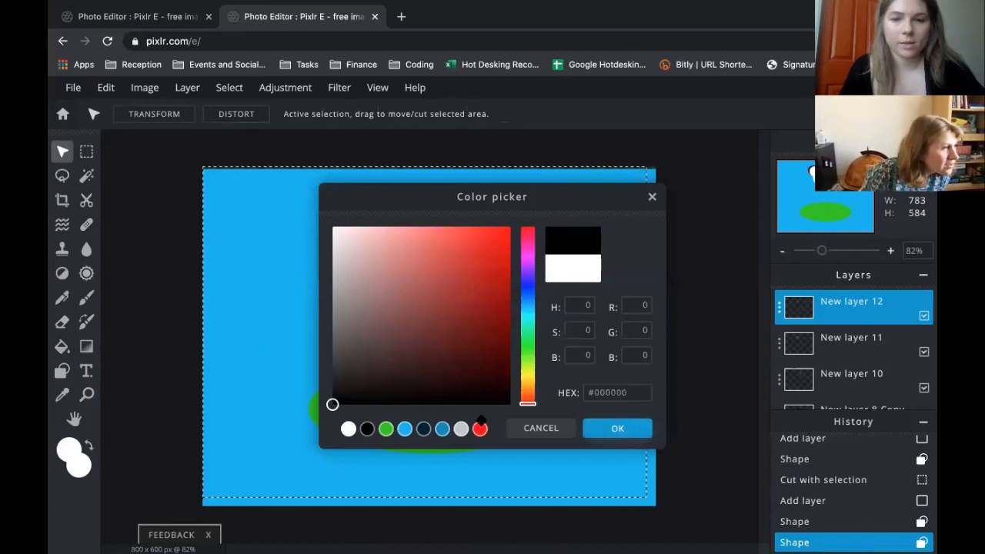
click(617, 428)
click(82, 468)
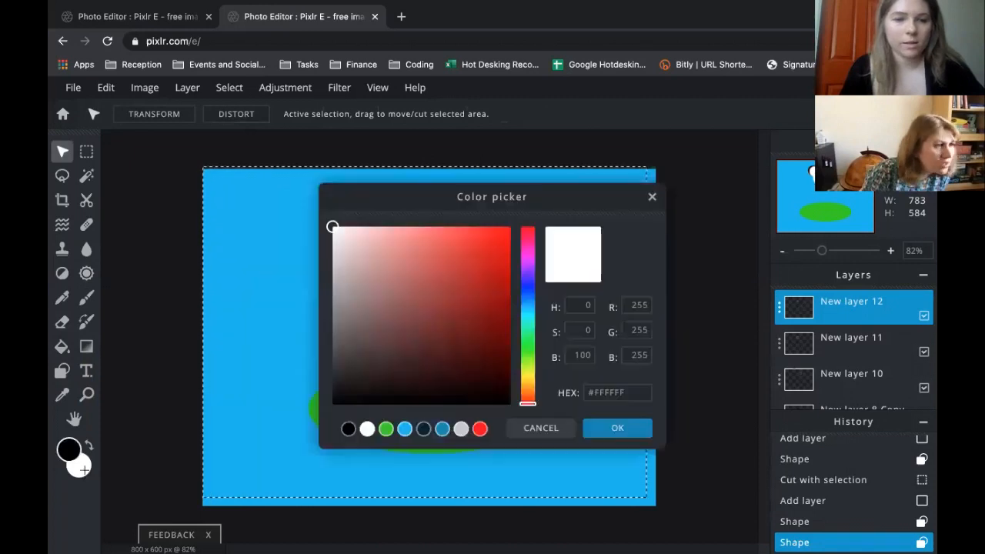
click(348, 429)
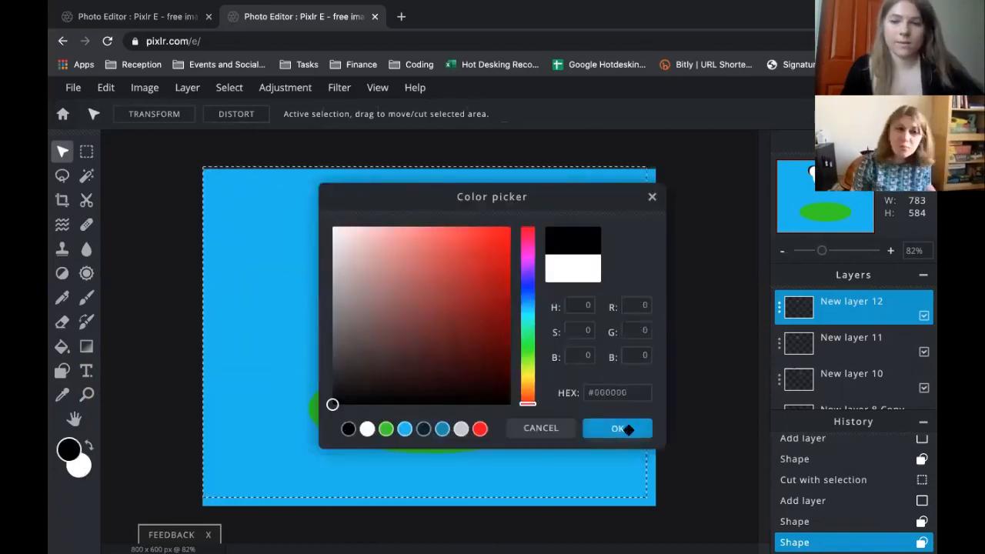
click(627, 433)
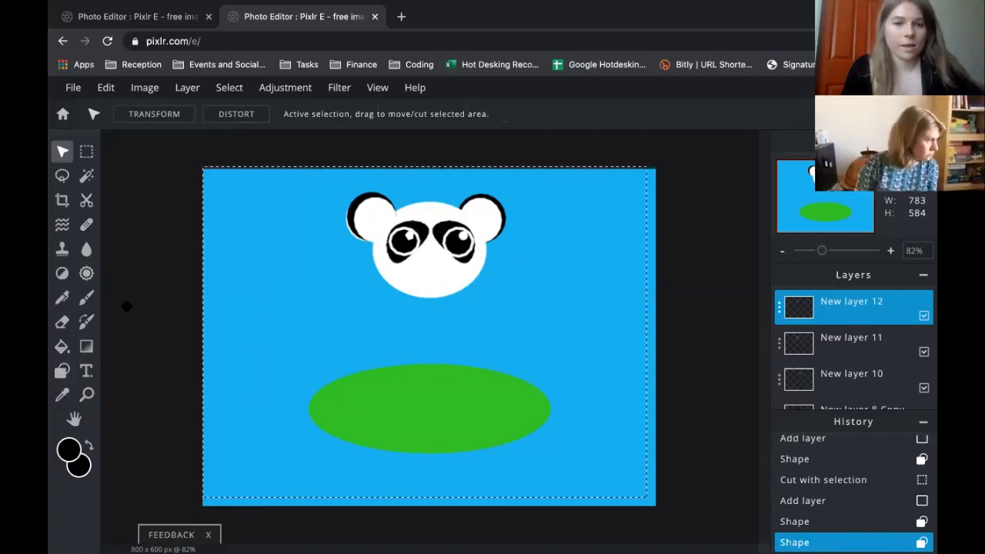
Draw a small filled black ellipse as the panda's nose and position it between and below the eyes.
click(62, 371)
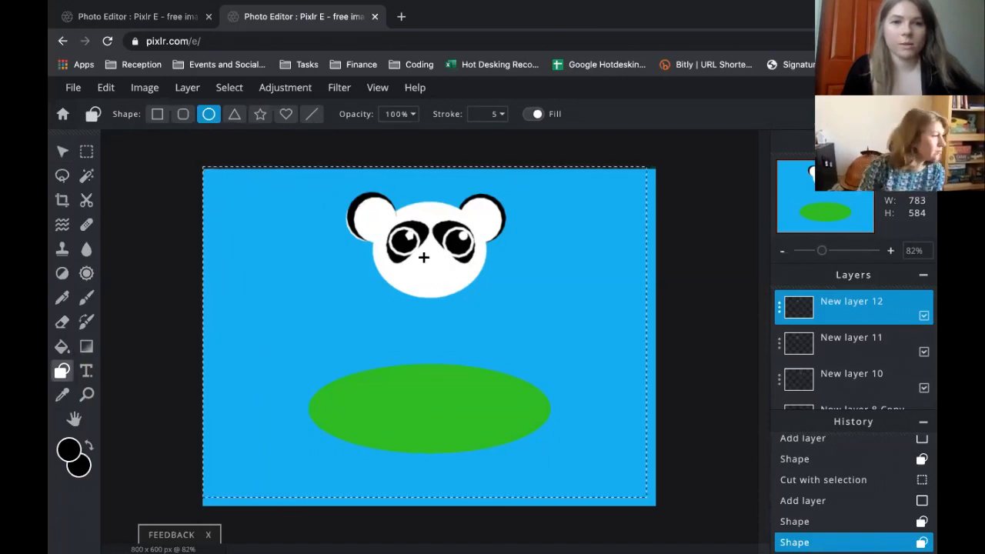
mouse_move(421, 255)
mouse_down()
mouse_move(457, 282)
mouse_move(432, 265)
mouse_up()
key(v)
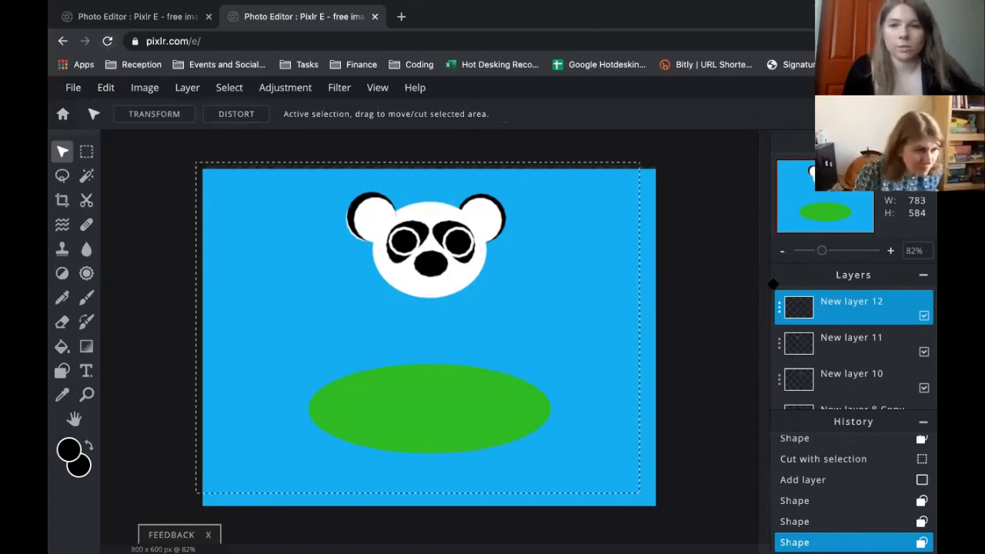
Free-distort the nose into a flatter shape with wide upper and narrow lower corners, centre it below the eyes, apply, and deselect.
click(106, 89)
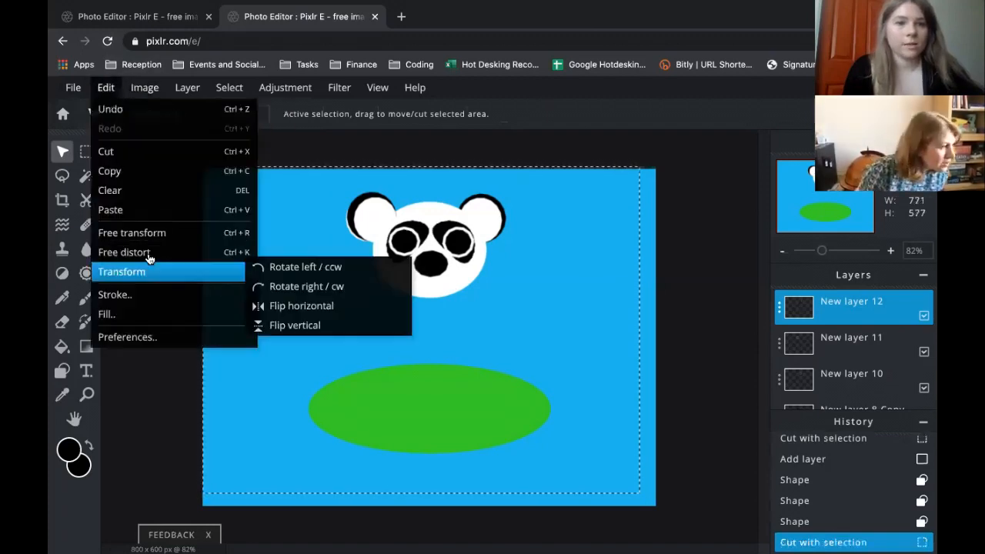
click(146, 252)
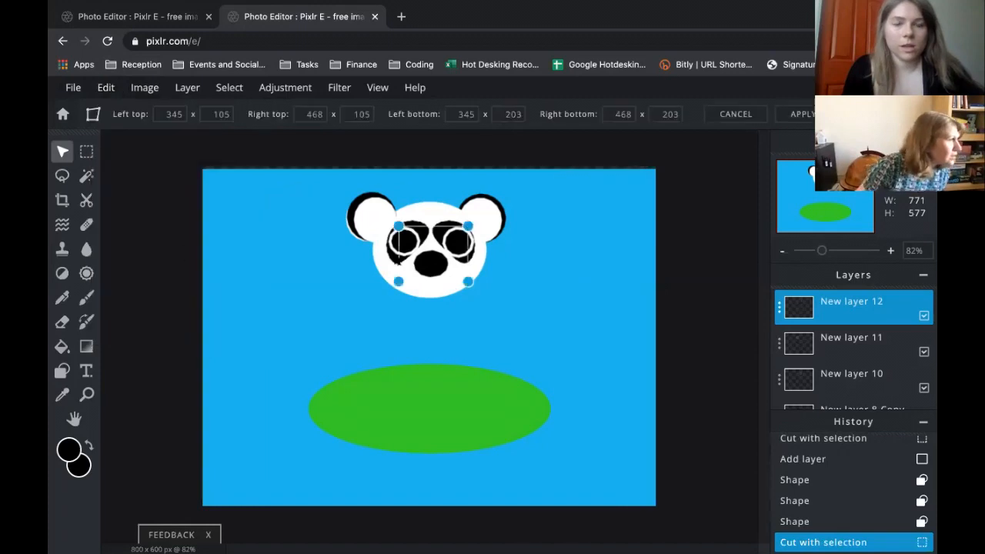
drag(468, 286, 454, 262)
drag(404, 282, 422, 270)
drag(399, 231, 368, 240)
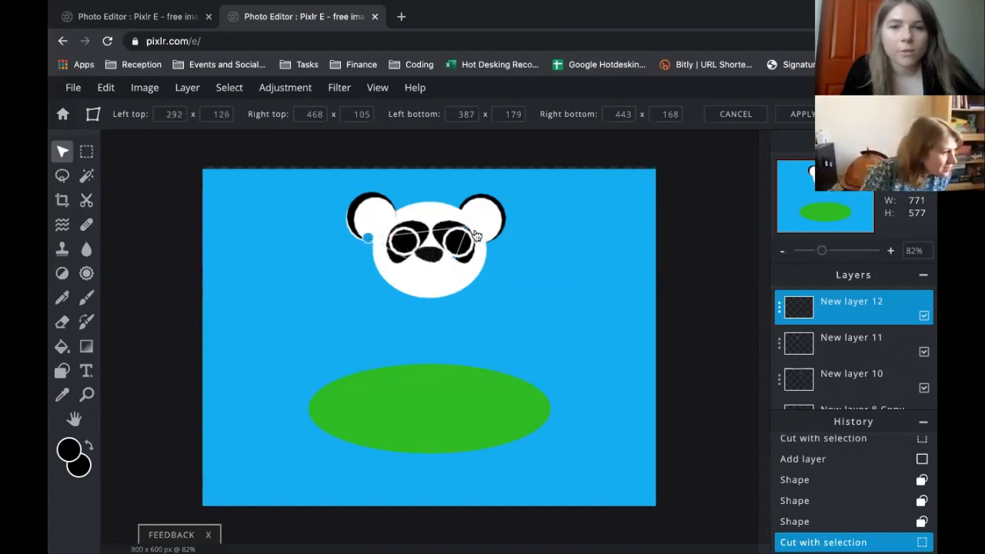
drag(468, 226, 497, 235)
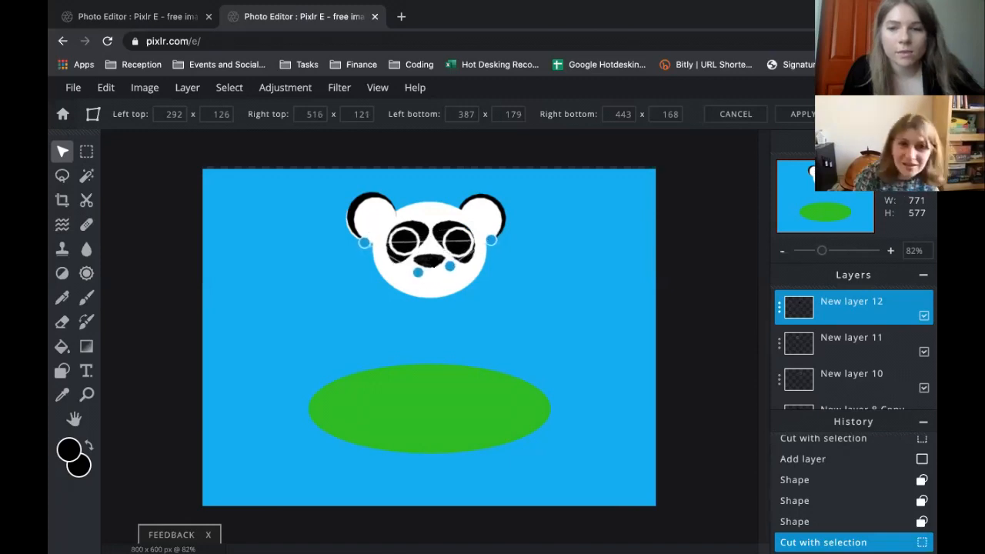
drag(433, 258, 435, 258)
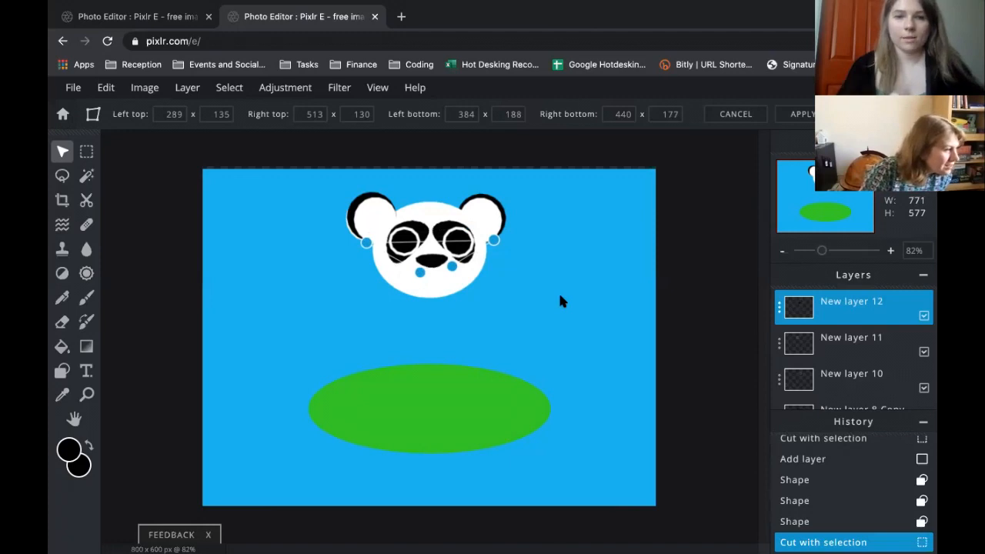
click(624, 273)
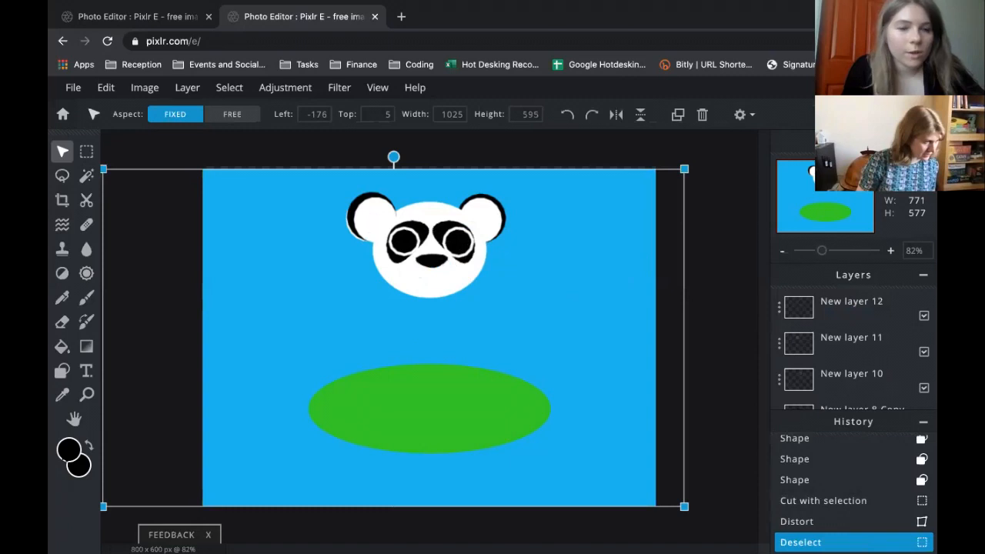
Set both the foreground and background colours to white (#FFFFFF) for drawing filled circles.
click(62, 371)
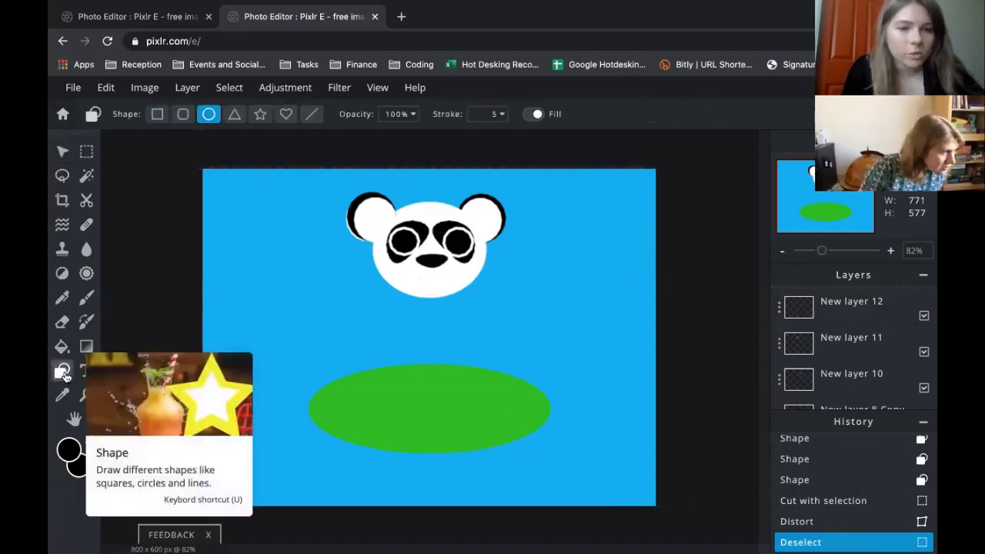
click(69, 450)
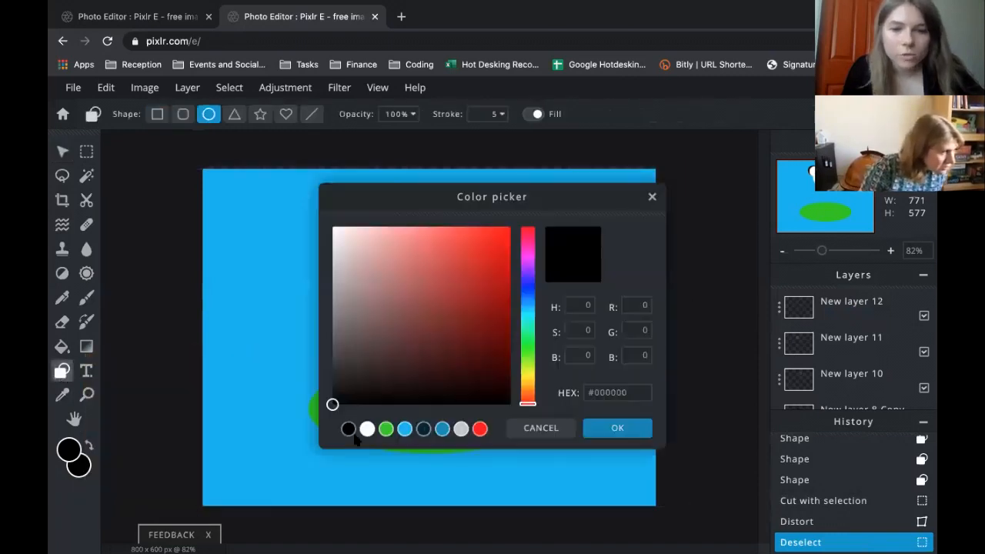
click(367, 428)
click(618, 429)
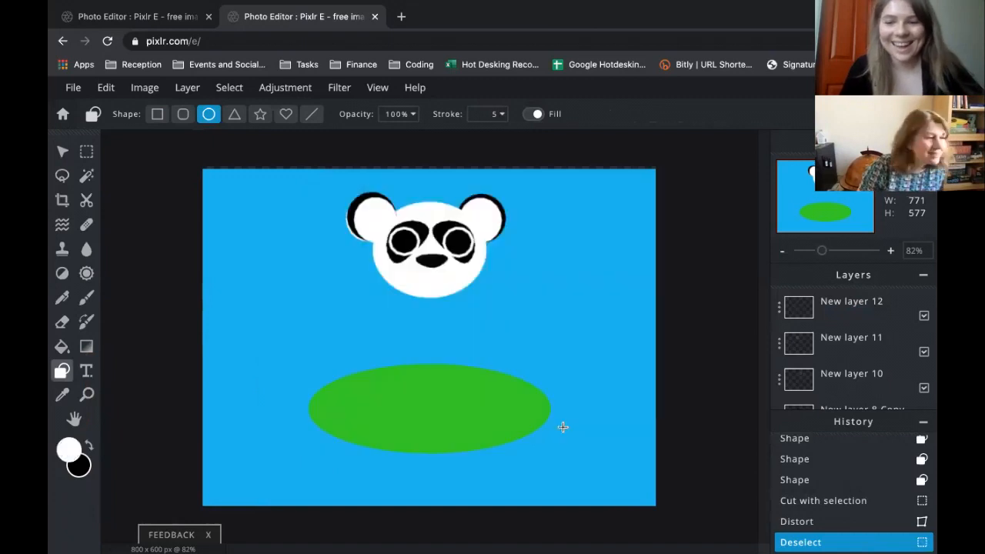
click(83, 466)
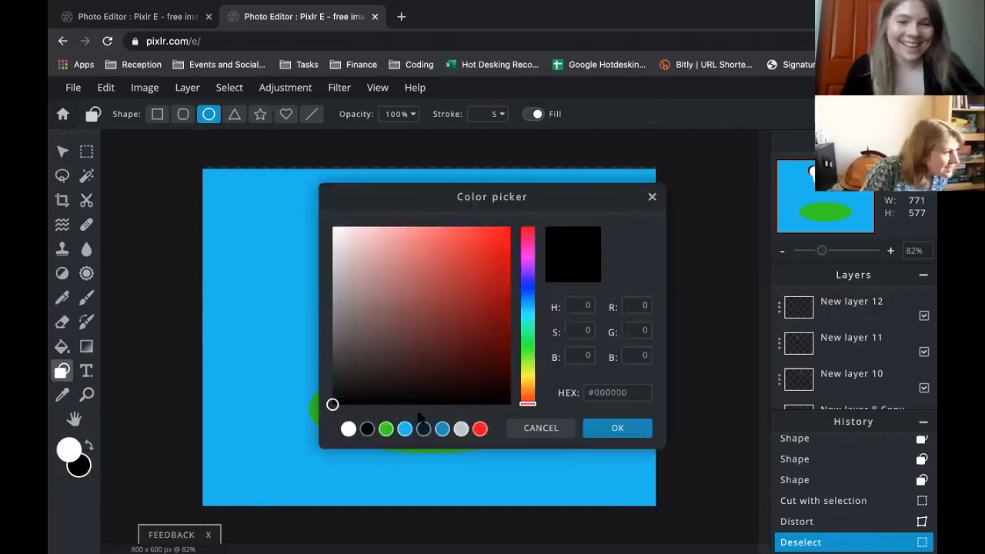
click(348, 428)
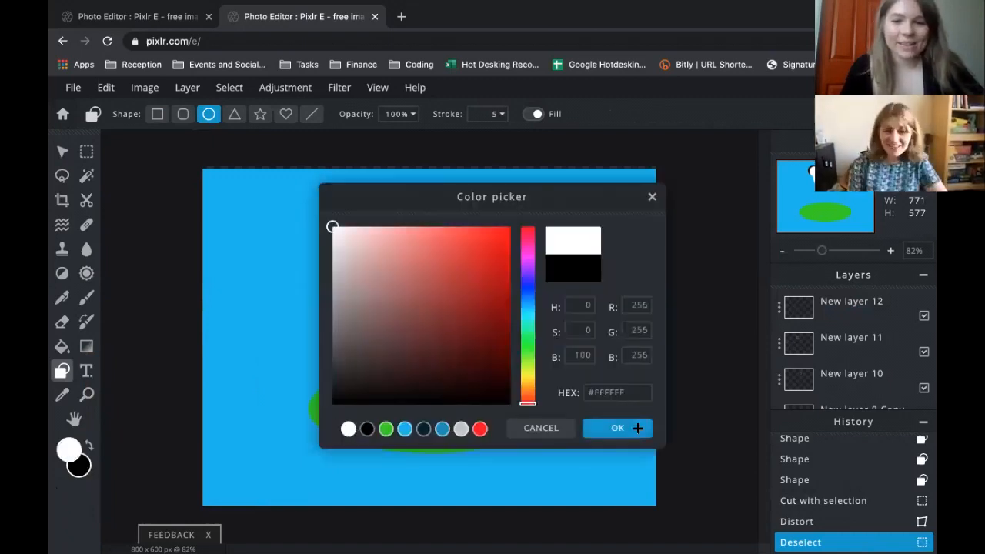
click(619, 427)
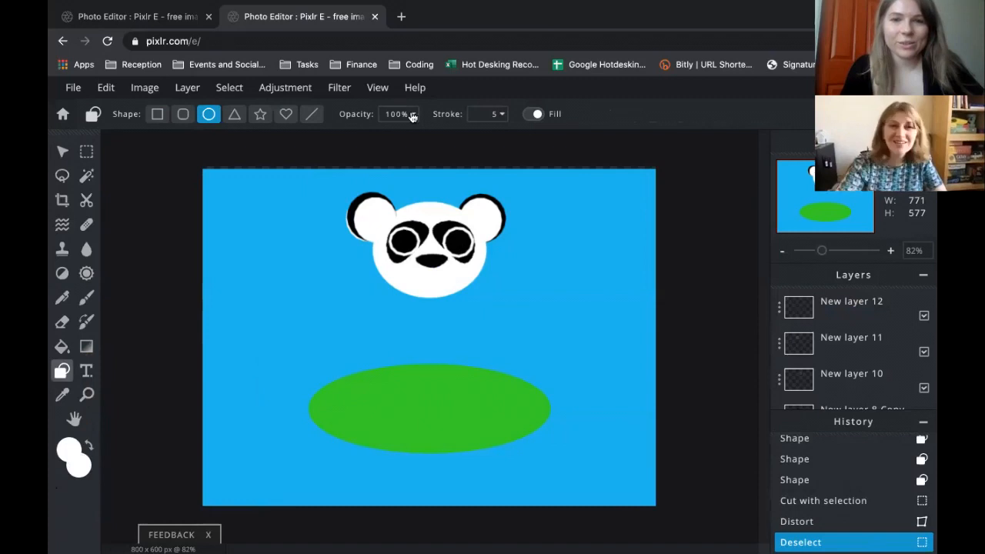
Set the shape stroke to 0 and try to draw a small white circle over the right eye.
click(499, 114)
drag(400, 143, 385, 140)
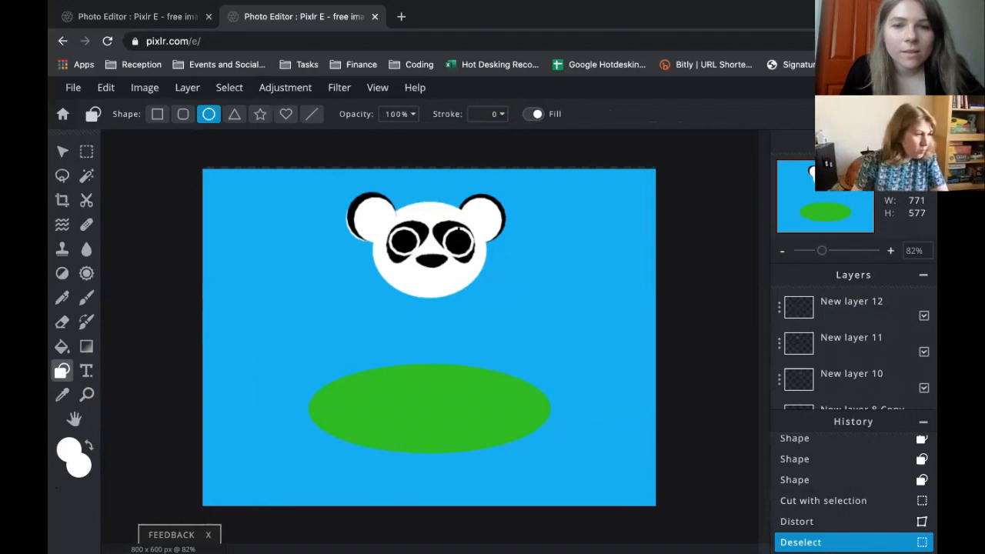
drag(472, 241, 473, 242)
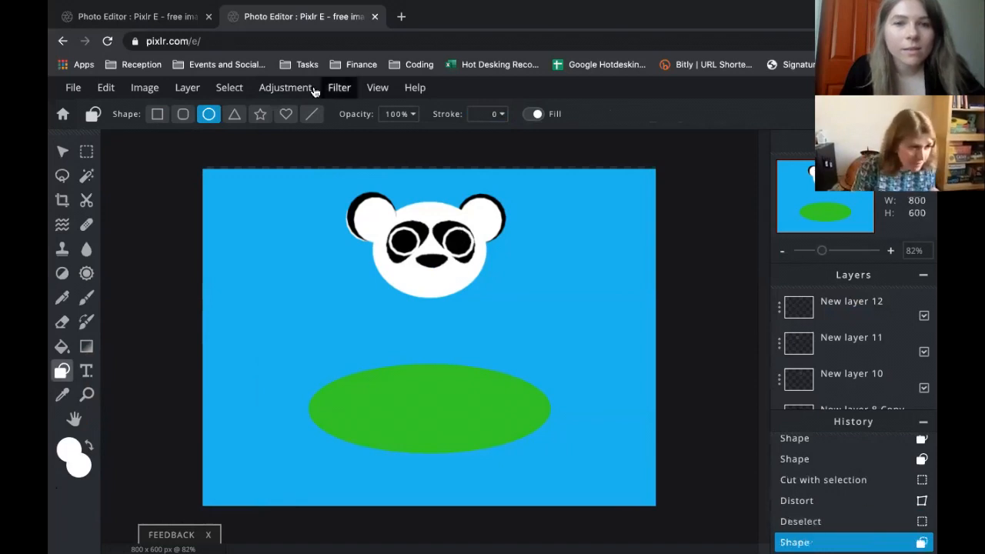
Add a new layer and draw a white circle on the right eye, enlarging it to 30 × 30 over the pupil's upper part.
click(187, 89)
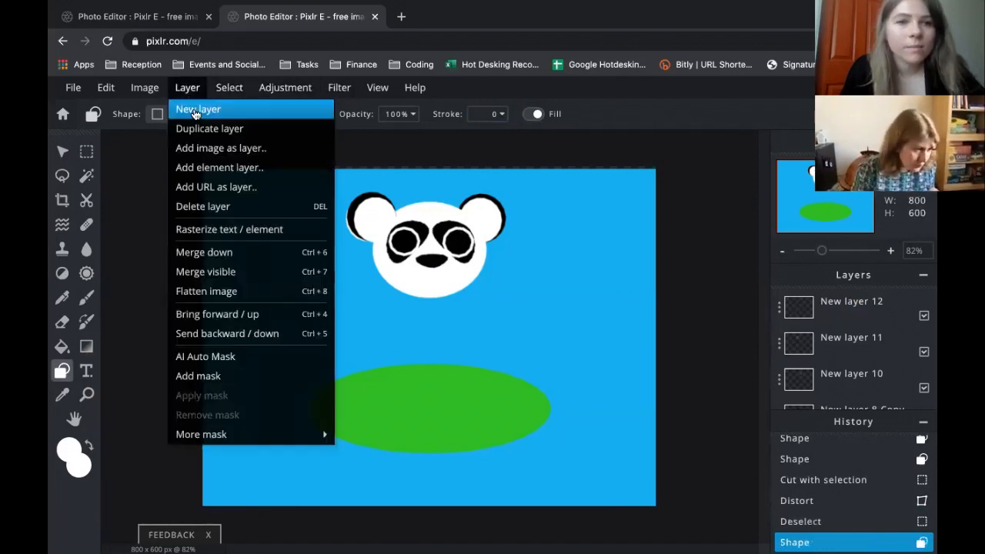
click(305, 122)
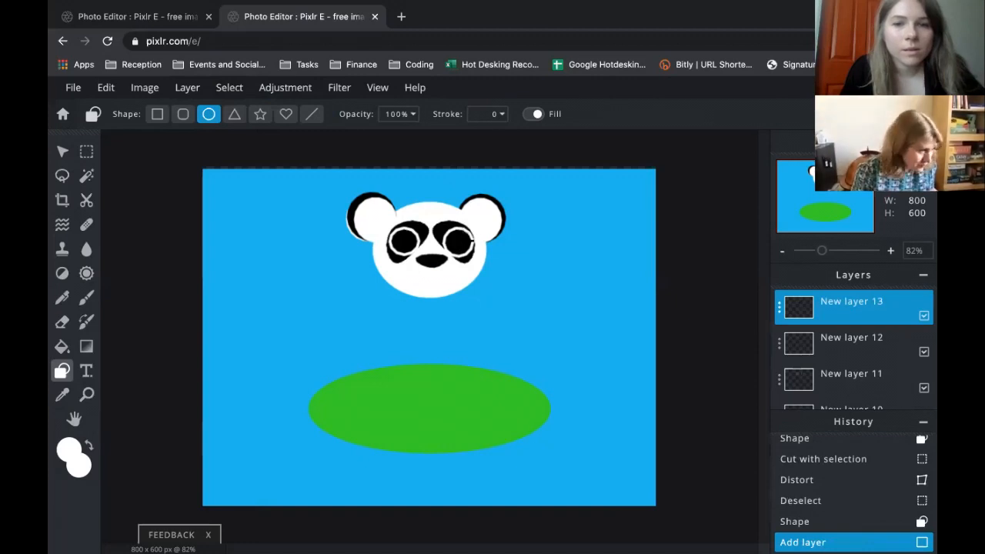
click(474, 244)
key(v)
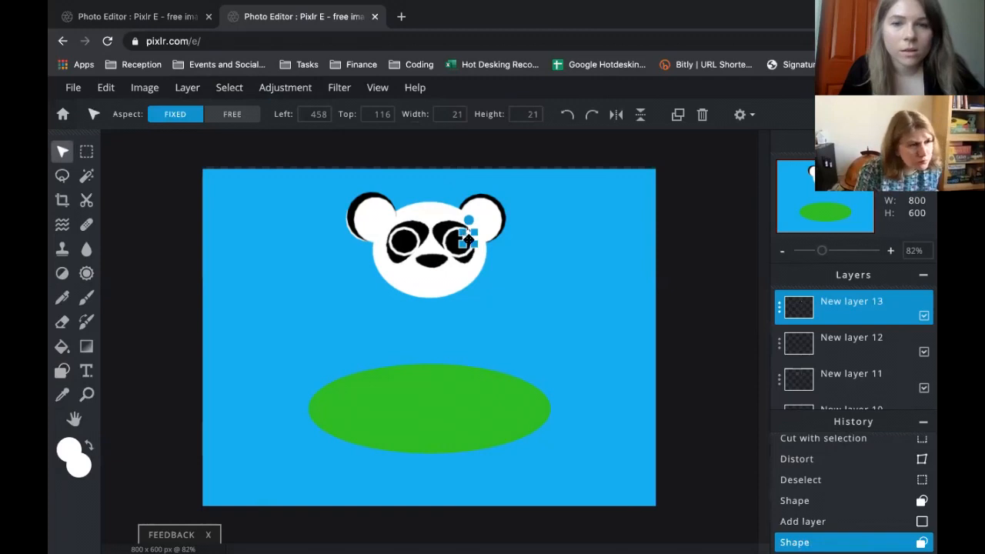
mouse_move(467, 238)
mouse_down()
mouse_move(452, 248)
mouse_move(461, 237)
mouse_up()
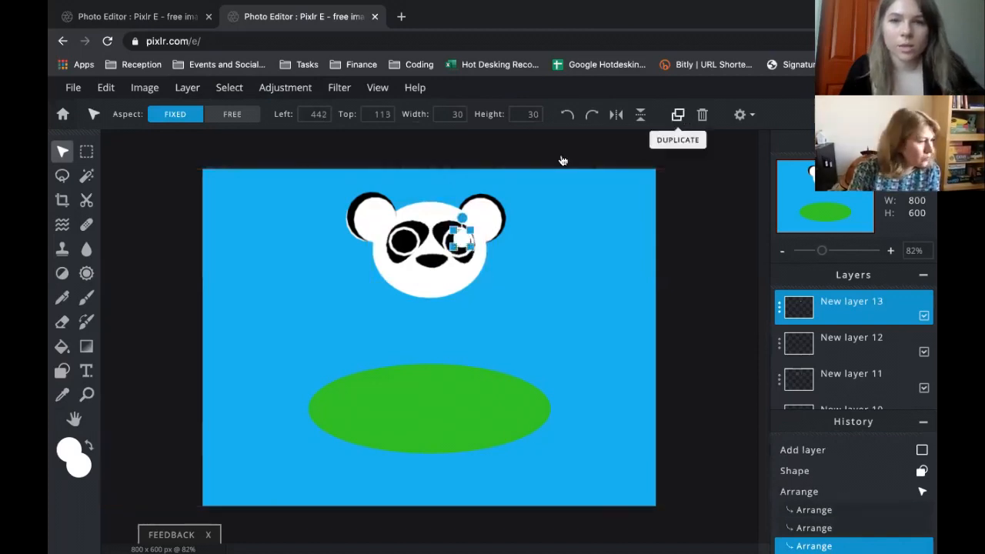
Duplicate the right eye's white highlight and move the copy to the matching place on the left eye.
click(677, 114)
drag(459, 239, 408, 239)
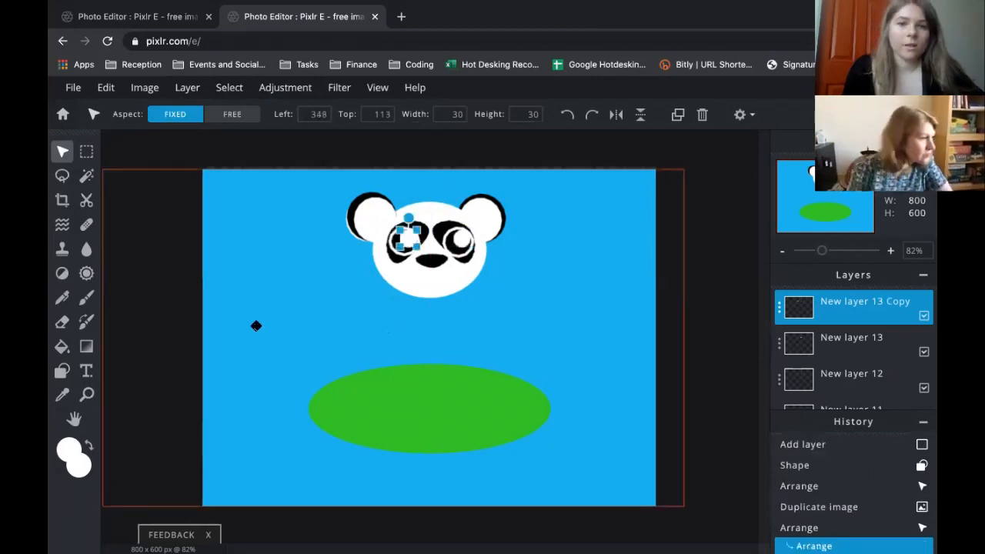
Set both the foreground and background colours to black for drawing filled shapes.
click(196, 329)
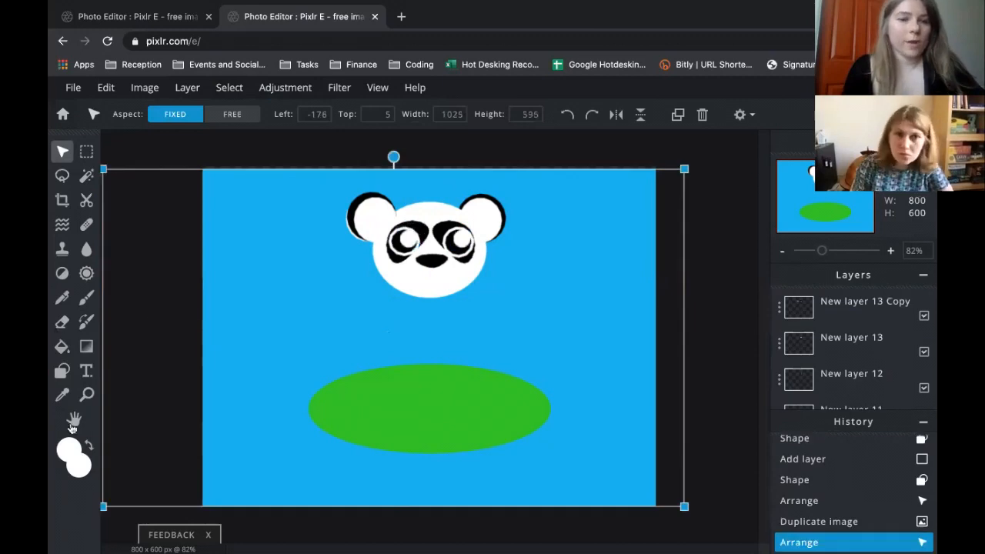
click(71, 450)
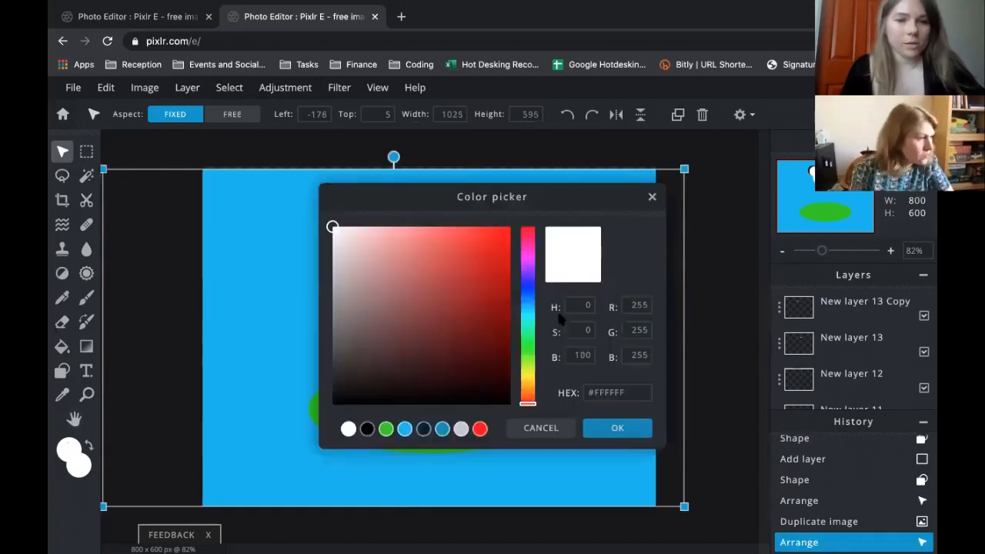
click(368, 430)
click(620, 425)
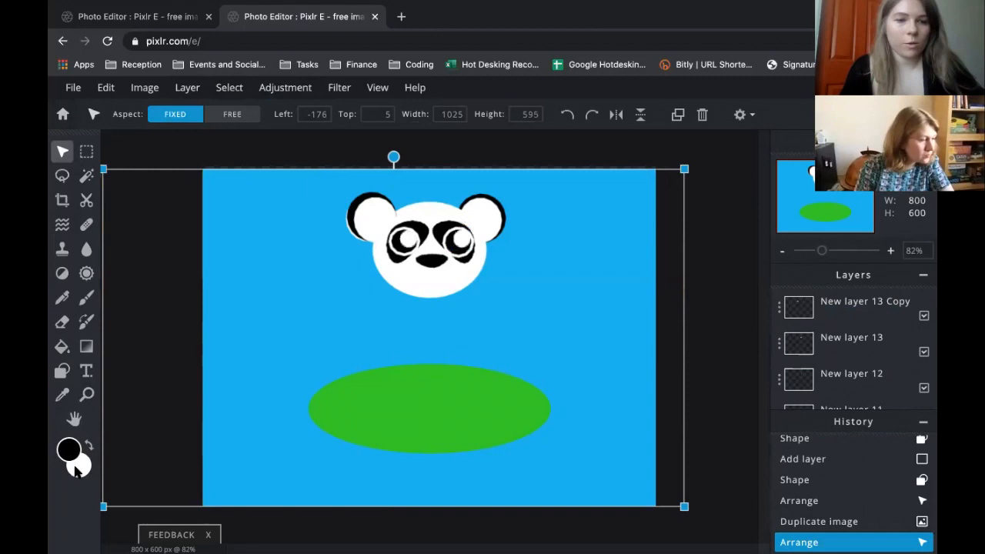
click(77, 465)
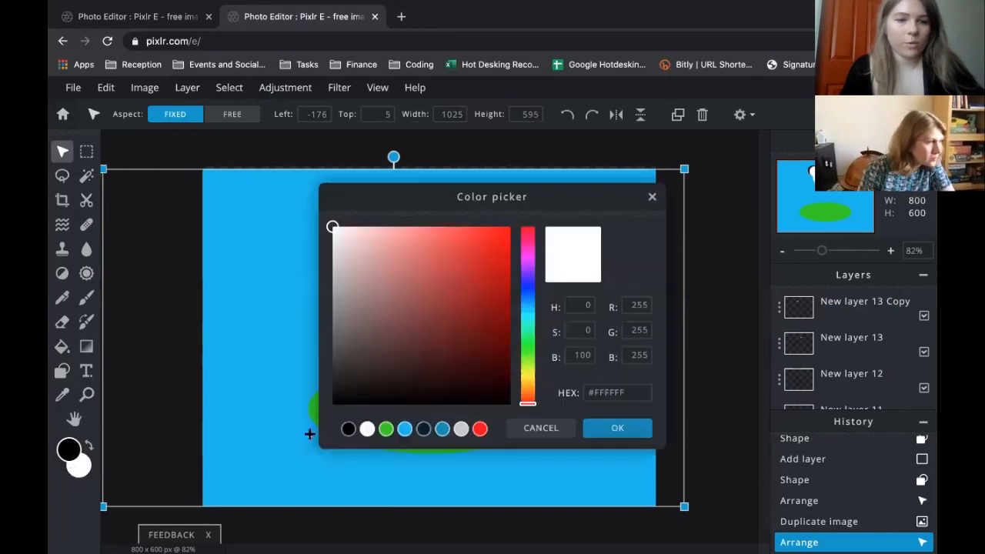
click(351, 430)
click(623, 428)
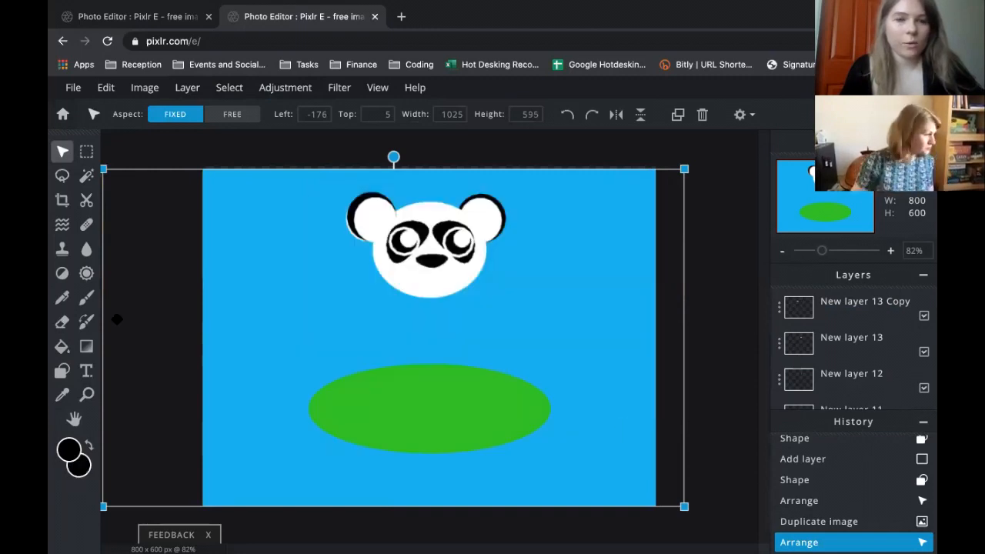
Add a new layer and draw a filled black ellipse of about 50 × 42 just below the panda's nose.
click(144, 88)
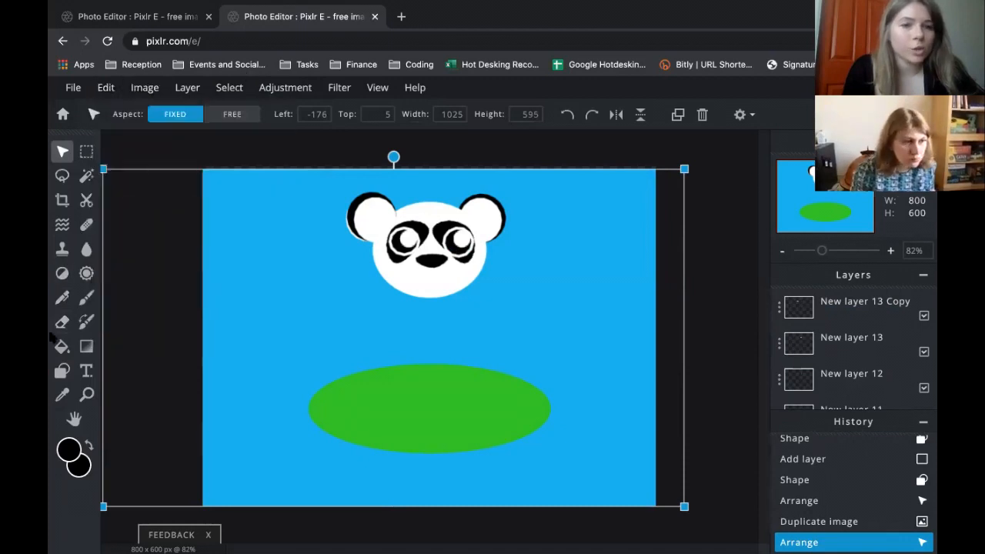
click(61, 371)
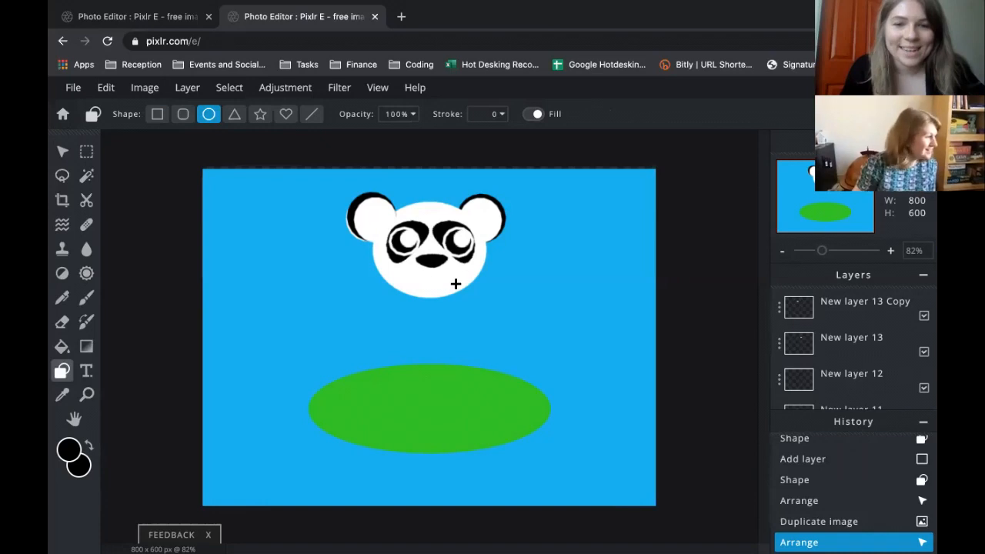
click(363, 221)
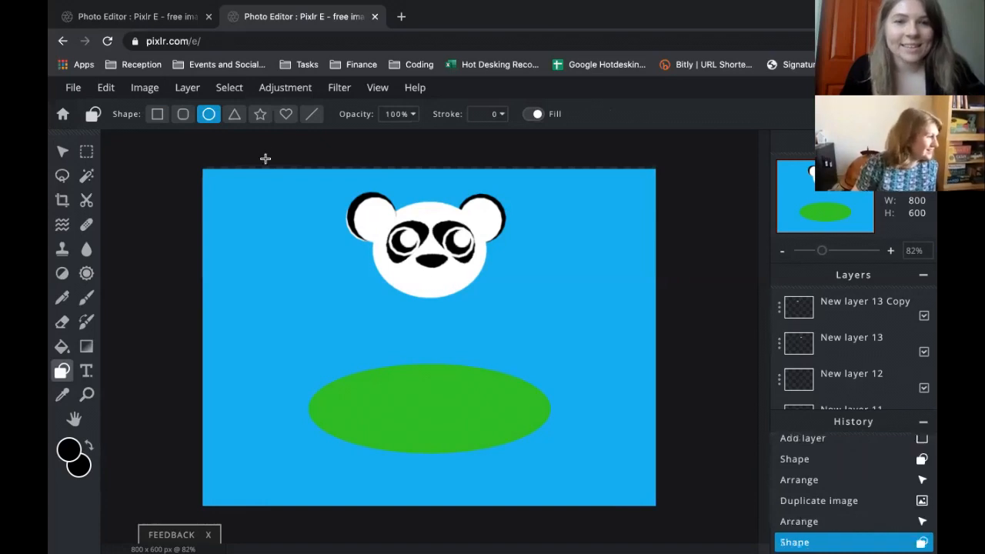
click(284, 88)
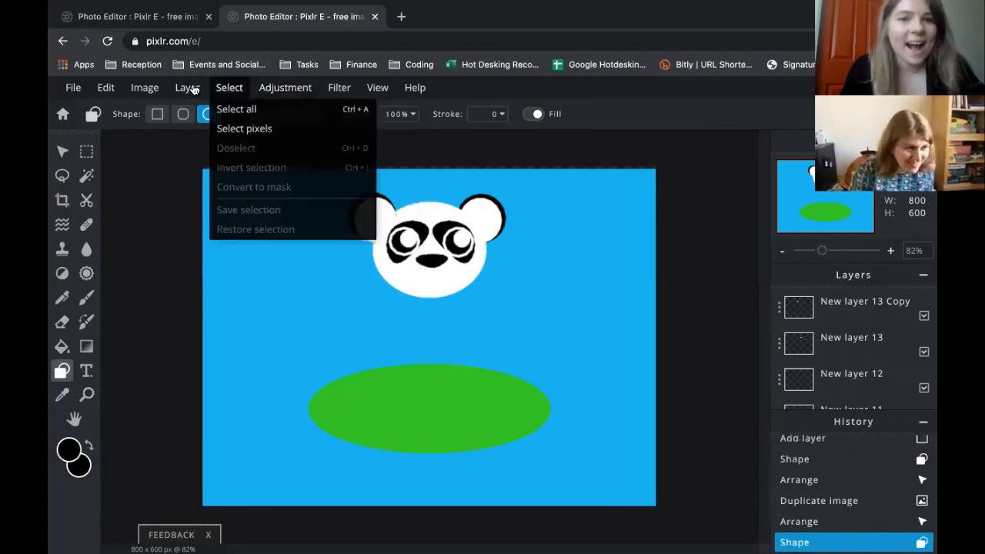
mouse_move(188, 89)
click(198, 109)
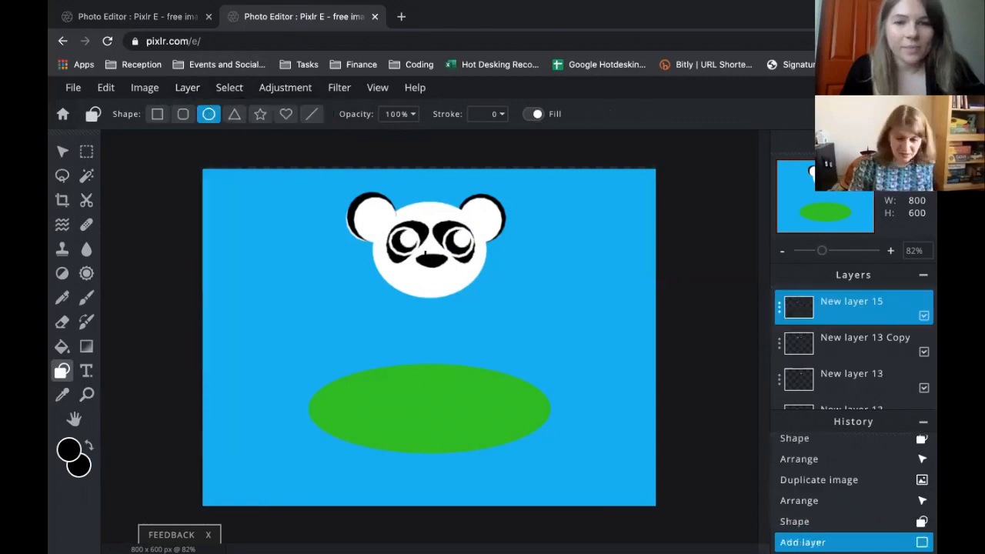
mouse_move(434, 267)
mouse_down()
mouse_move(464, 290)
mouse_move(442, 278)
mouse_up()
key(v)
Duplicate the black muzzle ellipse and arrange the two ellipses side by side beneath the nose.
click(678, 115)
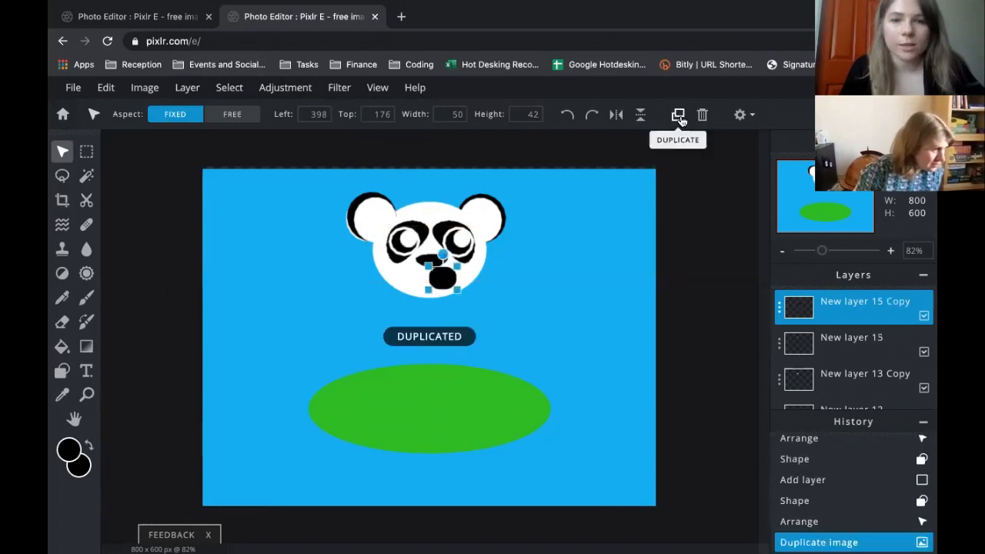
mouse_move(442, 279)
mouse_down()
mouse_move(410, 278)
mouse_move(433, 274)
mouse_up()
key(ctrl+z)
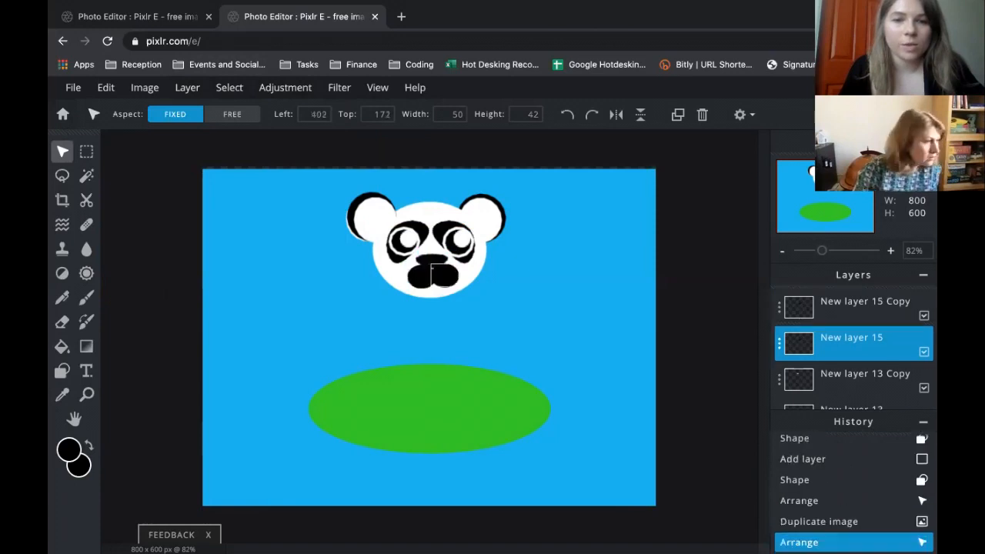
click(433, 271)
drag(420, 277, 444, 275)
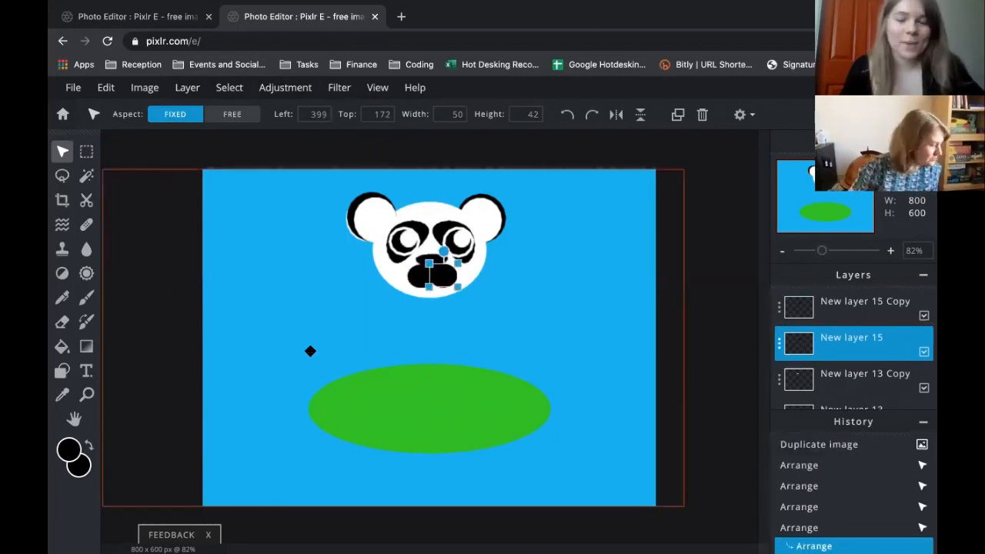
click(310, 350)
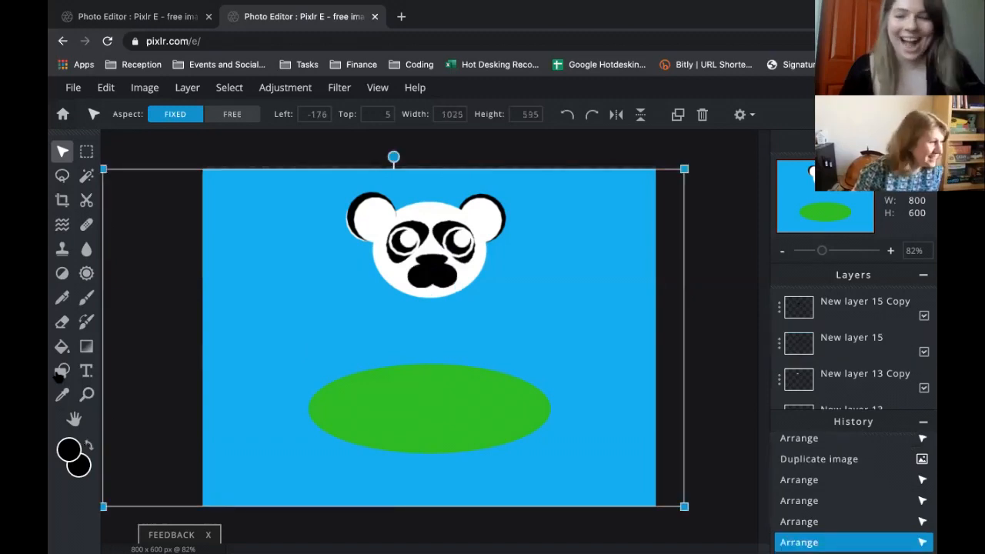
Set both the foreground and background colours to white.
click(69, 450)
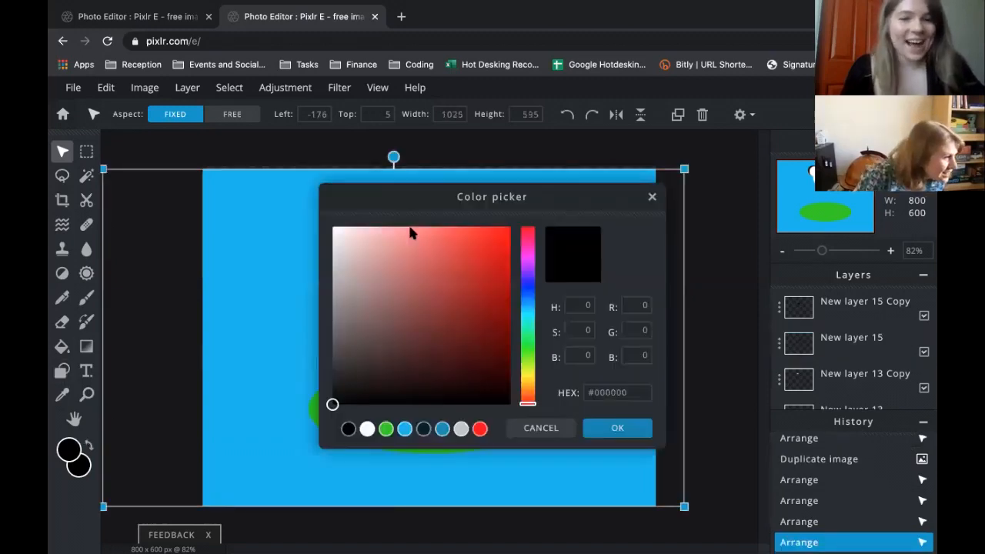
drag(333, 405, 333, 226)
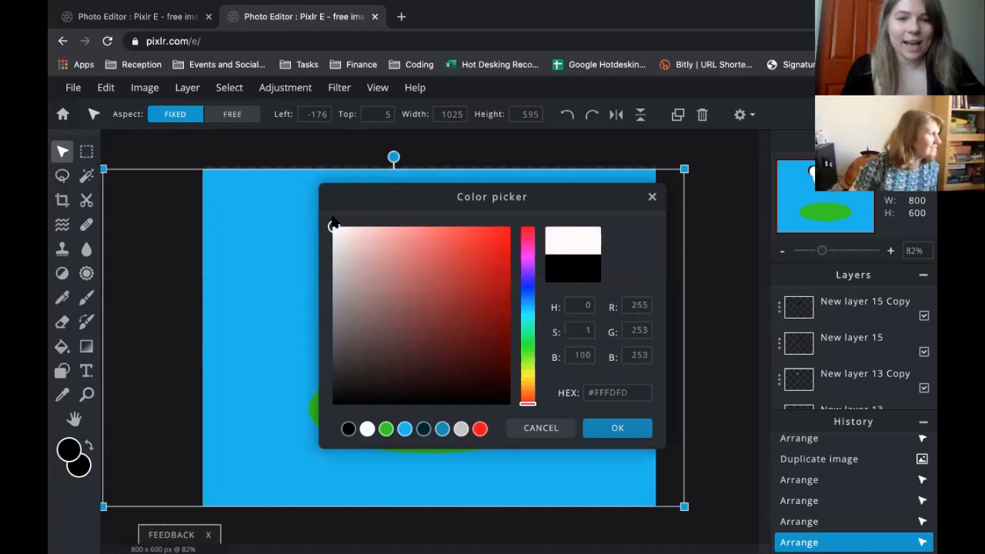
click(608, 426)
click(84, 472)
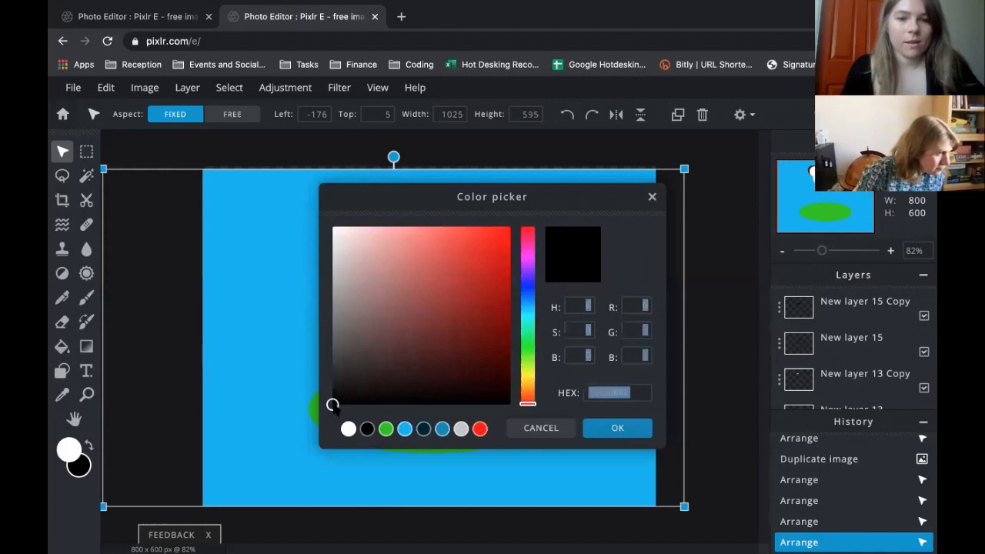
click(348, 427)
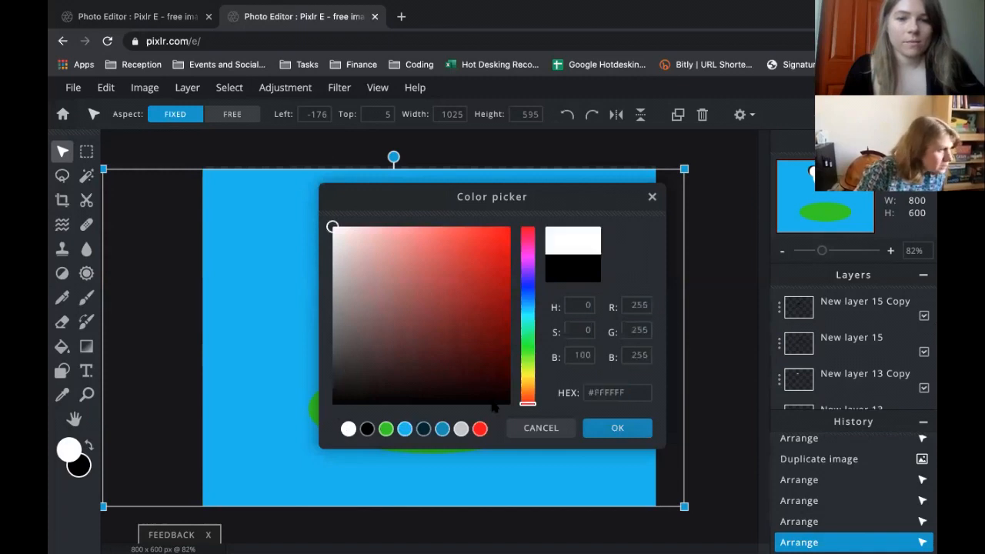
click(620, 432)
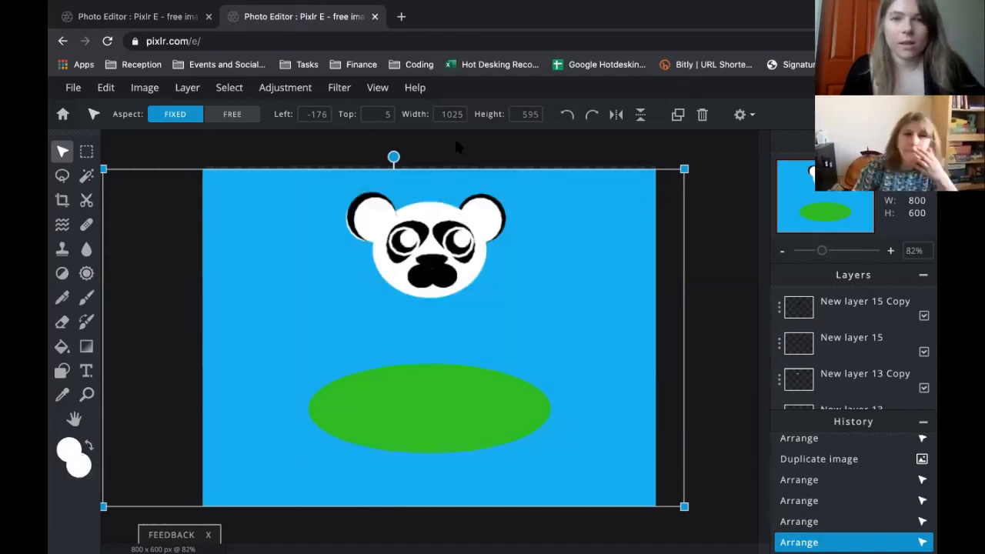
Add a new layer and draw a white ellipse of about 42 × 21 over the upper part of the left black muzzle ellipse.
click(191, 90)
click(196, 107)
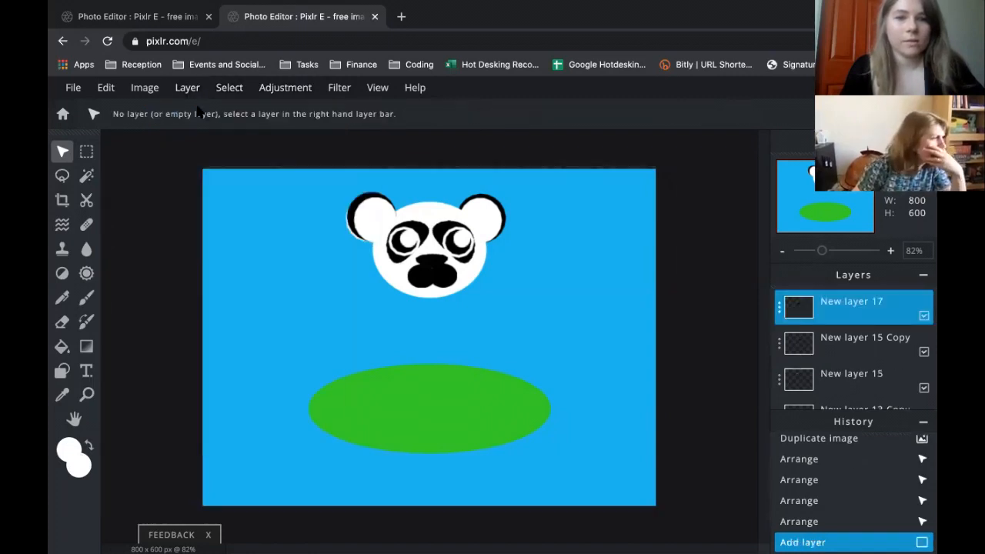
click(62, 371)
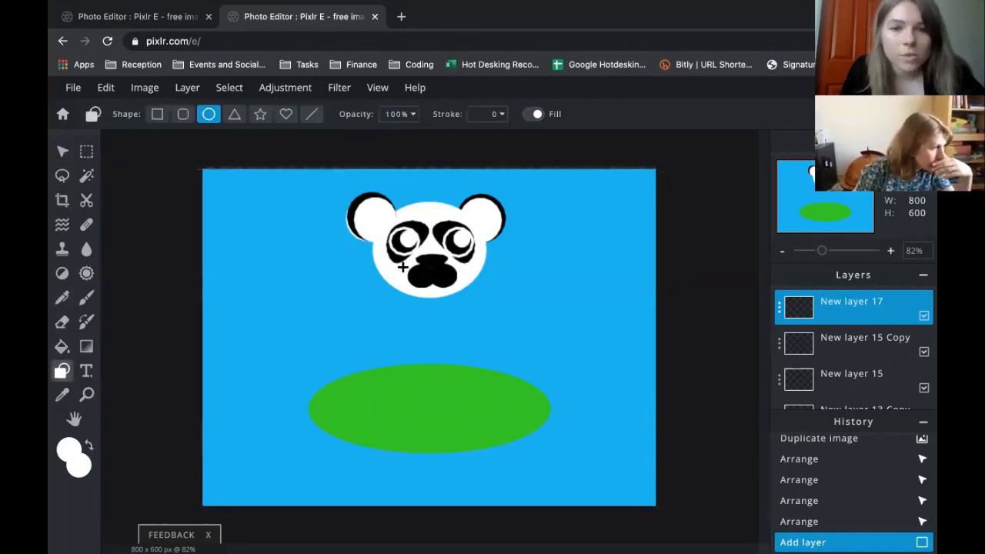
drag(402, 266, 431, 283)
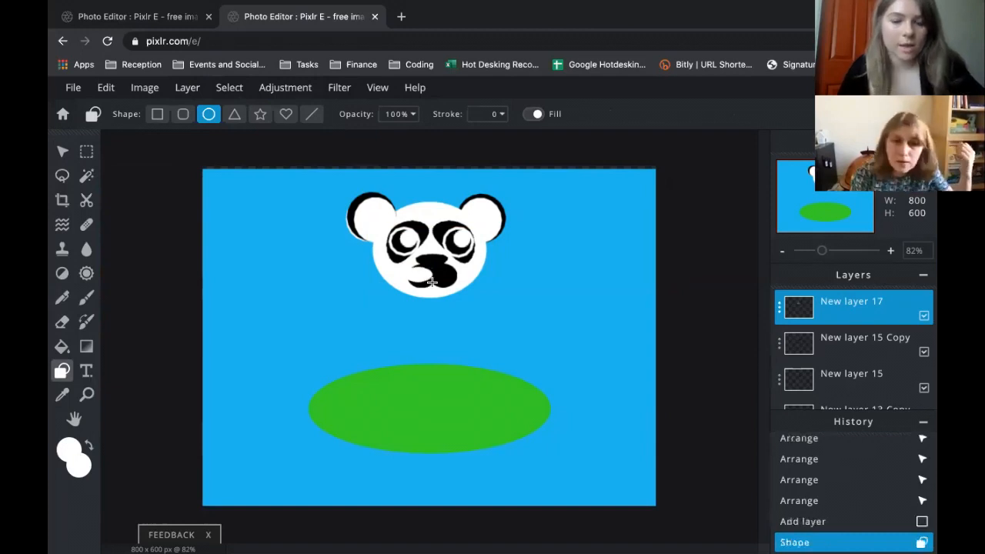
key(v)
mouse_move(417, 275)
mouse_down()
mouse_move(442, 293)
mouse_move(416, 275)
mouse_move(444, 263)
mouse_move(420, 272)
mouse_up()
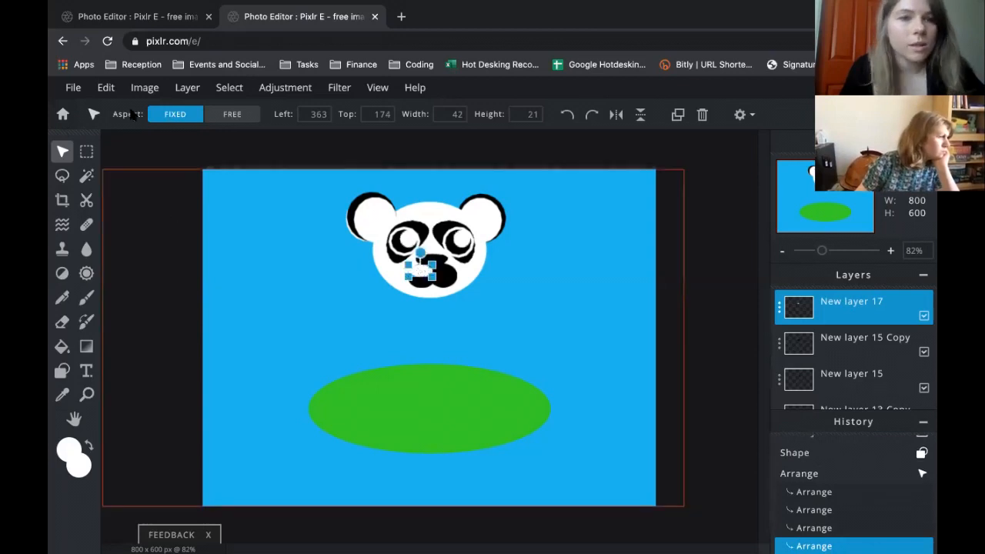
Free-distort the white ellipse into a patch of about 41 × 51 that slants over the left muzzle ellipse.
click(112, 90)
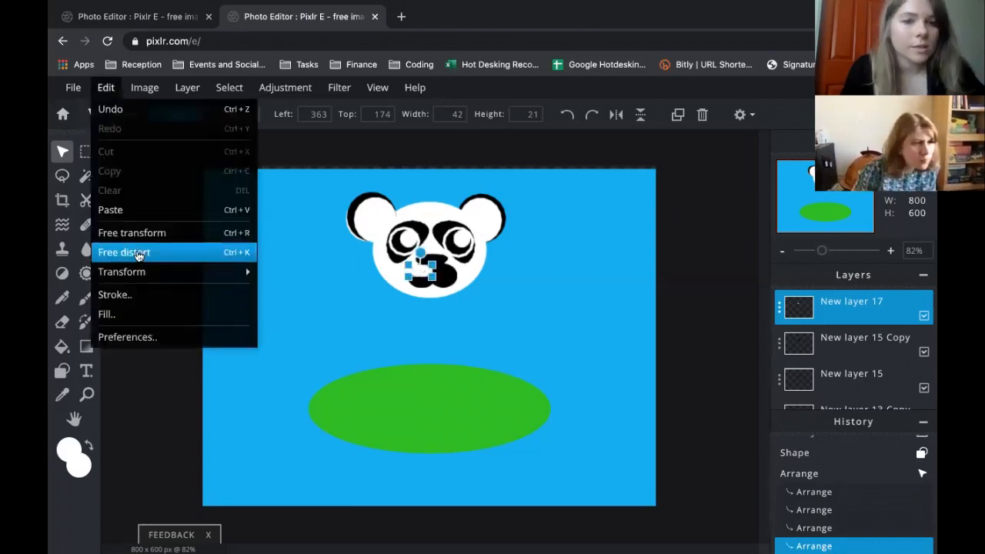
click(124, 251)
mouse_move(433, 278)
mouse_down()
mouse_move(432, 265)
mouse_move(427, 294)
mouse_move(407, 282)
mouse_move(422, 267)
mouse_up()
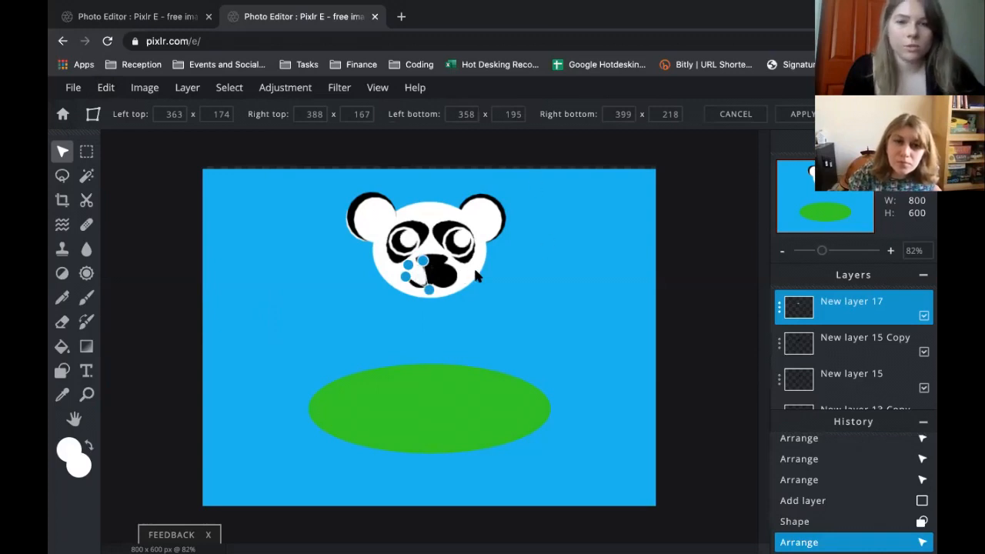
click(414, 274)
click(414, 273)
click(491, 275)
click(421, 274)
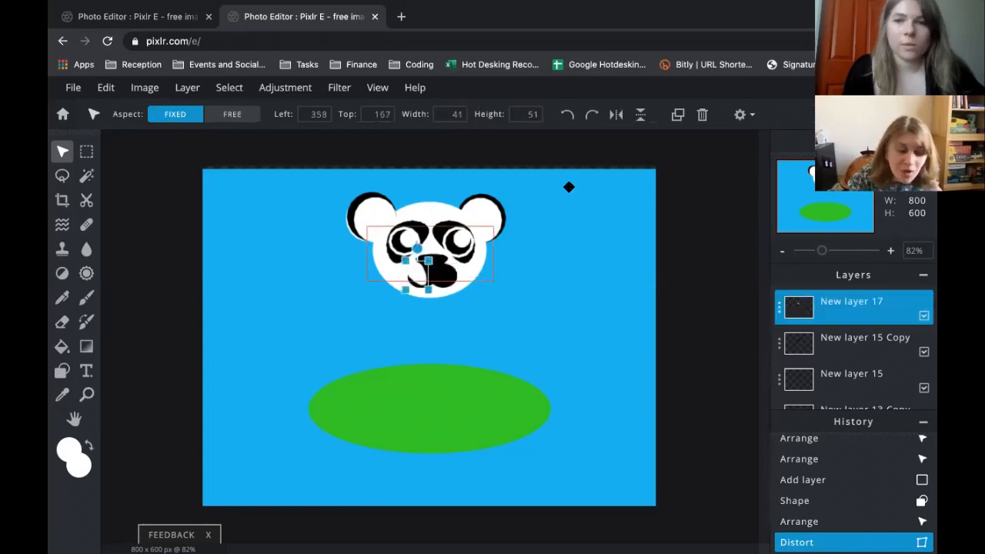
Duplicate the white muzzle patch, flip the copy horizontally, move it over the right muzzle ellipse and enlarge it to 47 × 58.
click(676, 117)
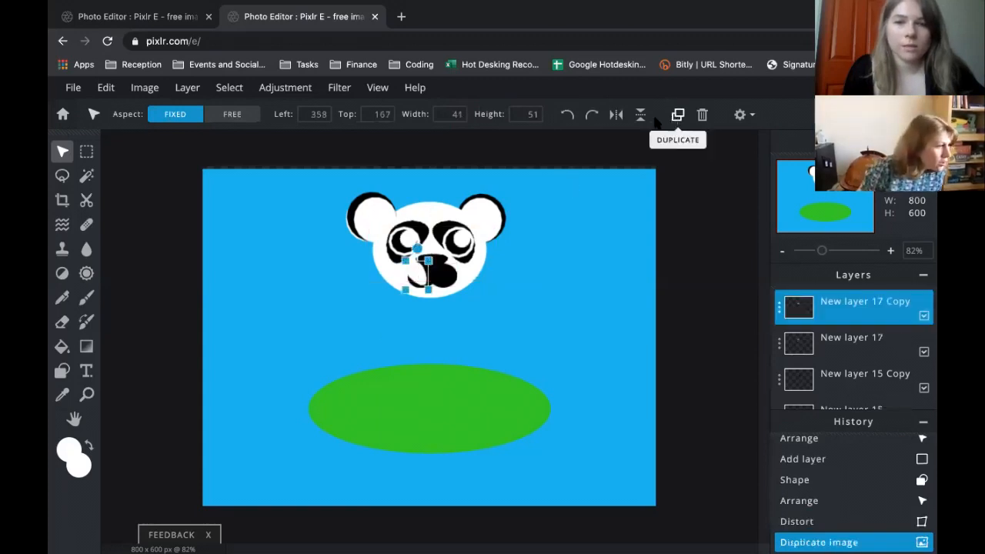
click(618, 116)
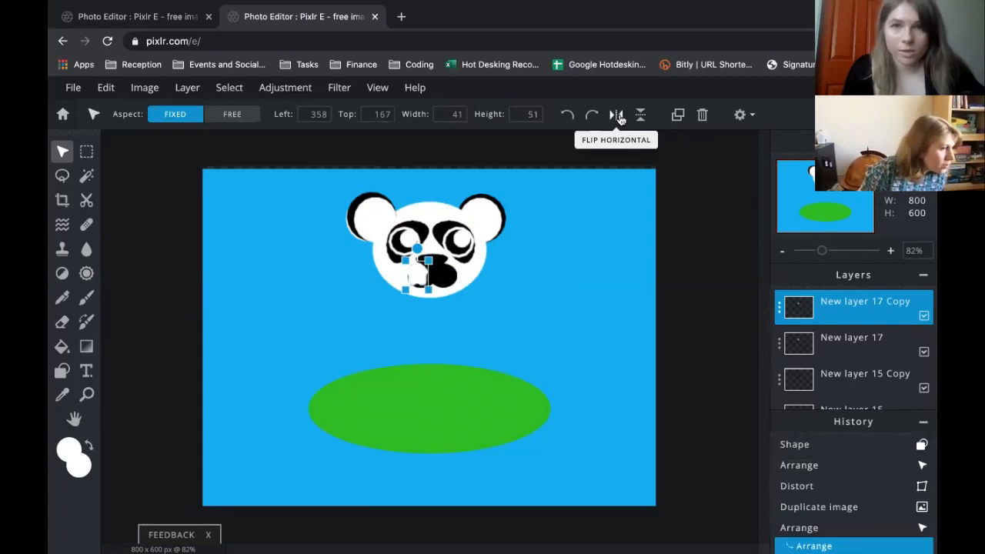
drag(423, 271, 445, 273)
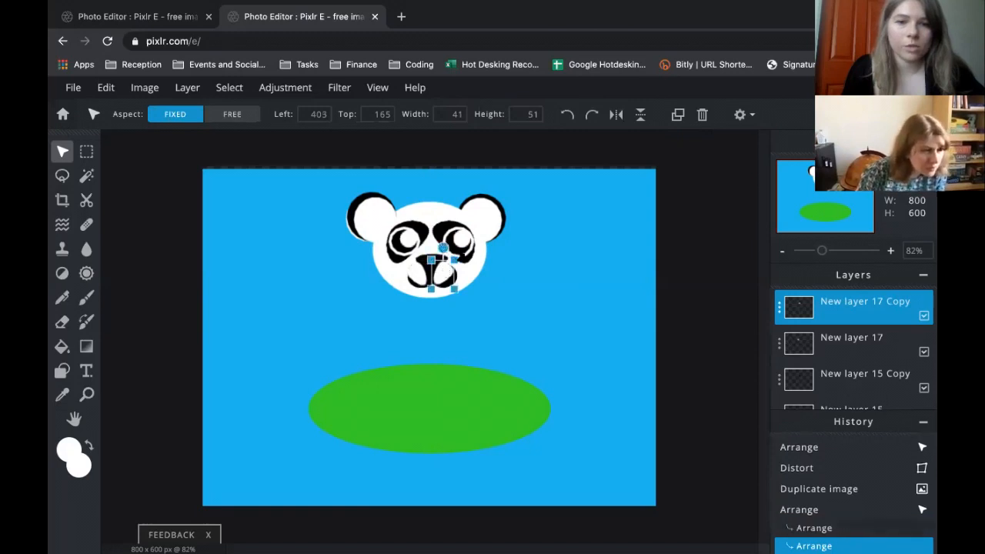
drag(454, 261, 458, 255)
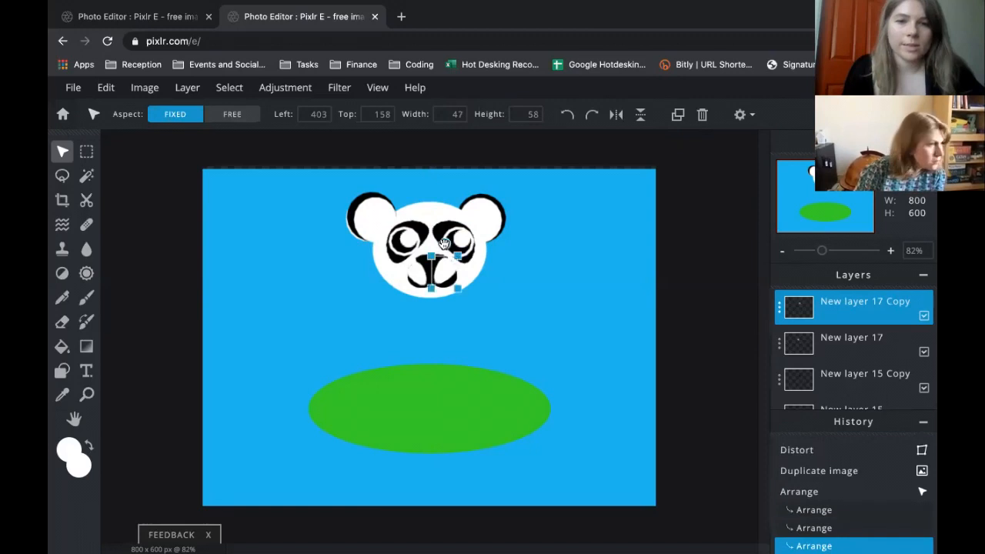
Adjust the white patches over the muzzle so the left side mirrors the right around the nose and mouth.
drag(445, 245, 420, 274)
click(416, 257)
click(528, 297)
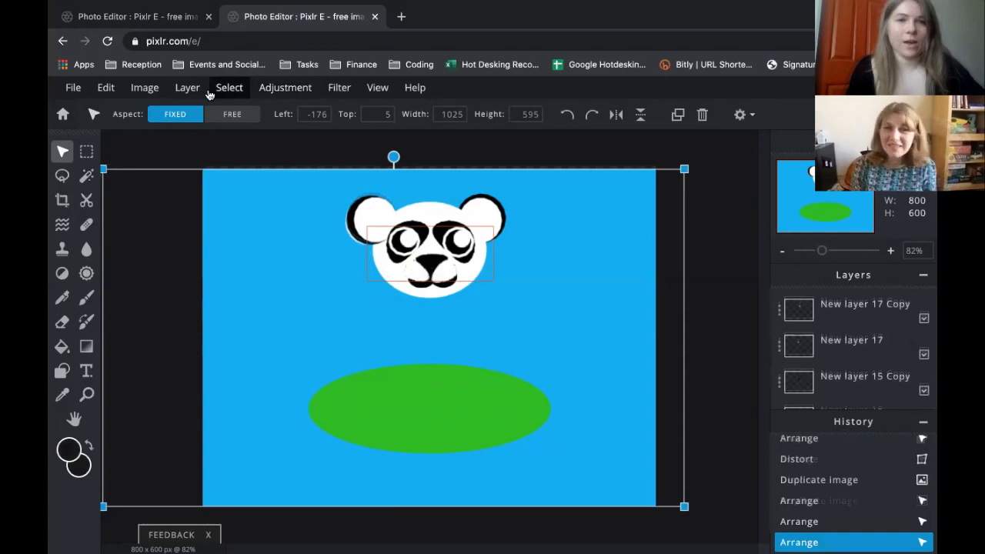
Add a new layer and draw a large filled black circle for the body, from below the head onto the green ground.
click(197, 90)
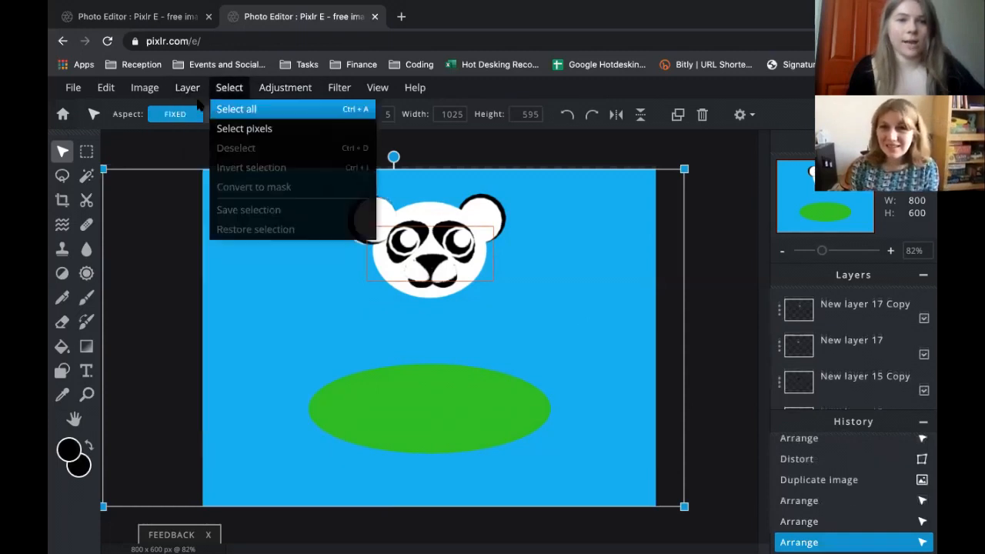
click(195, 110)
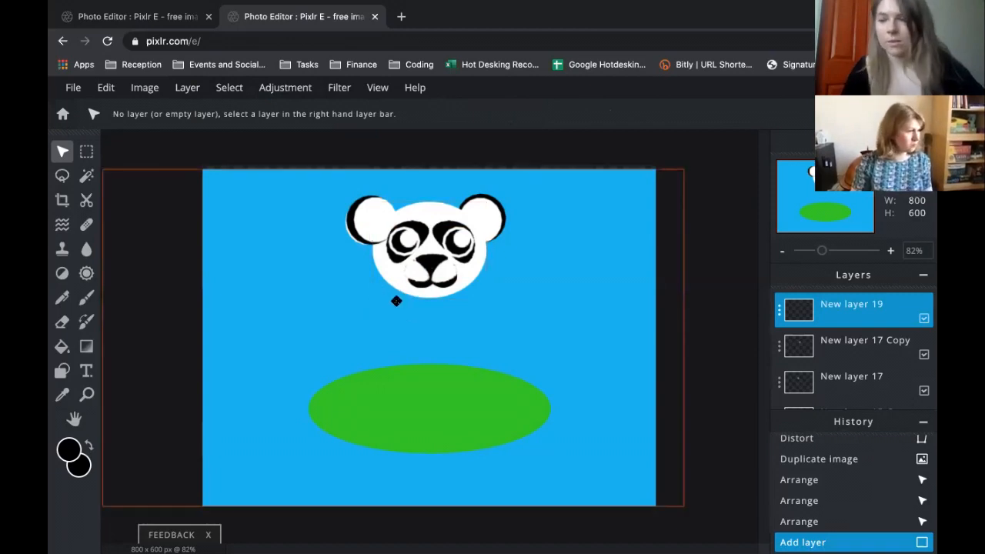
click(63, 373)
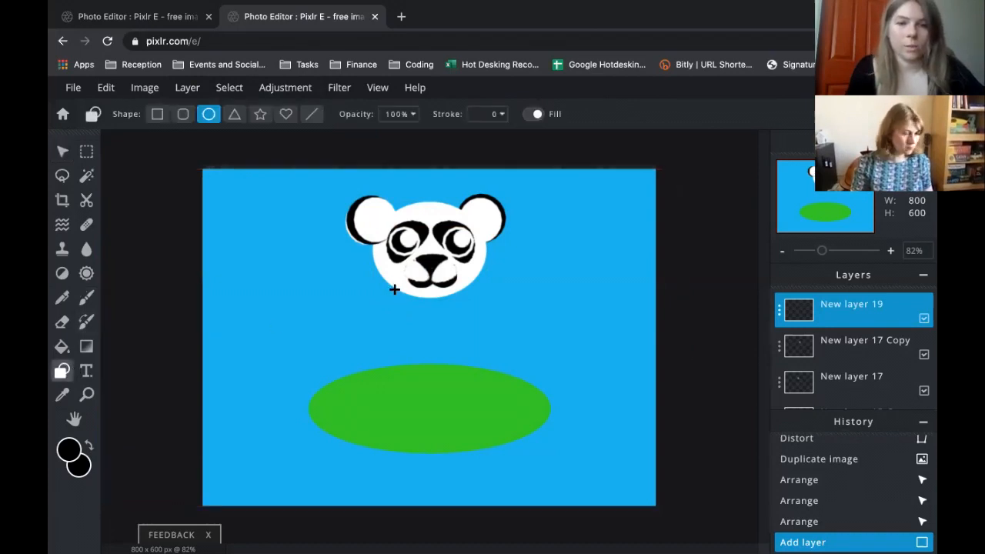
drag(394, 289, 454, 328)
drag(469, 364, 536, 422)
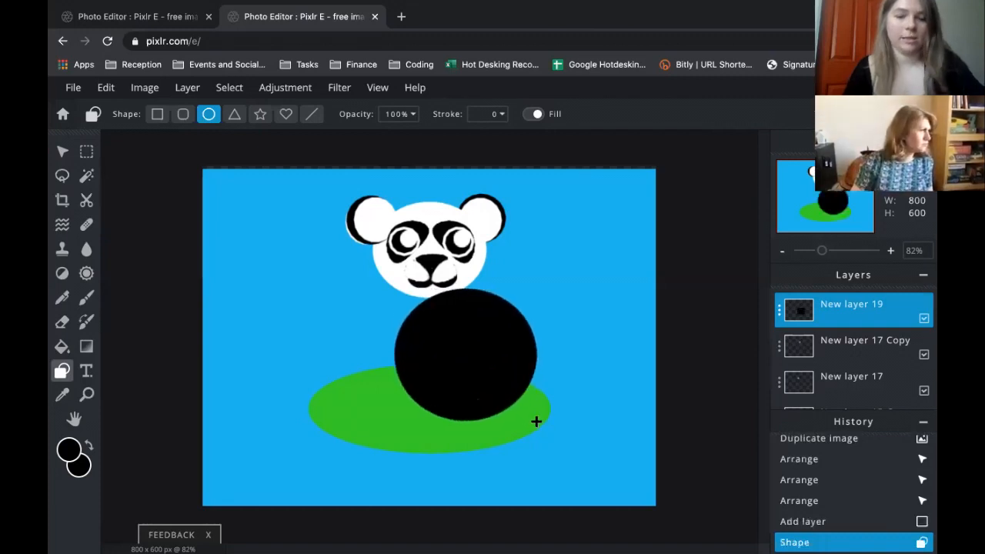
Move the black body circle so it is centred under the head, at left 275 and top 216.
key(v)
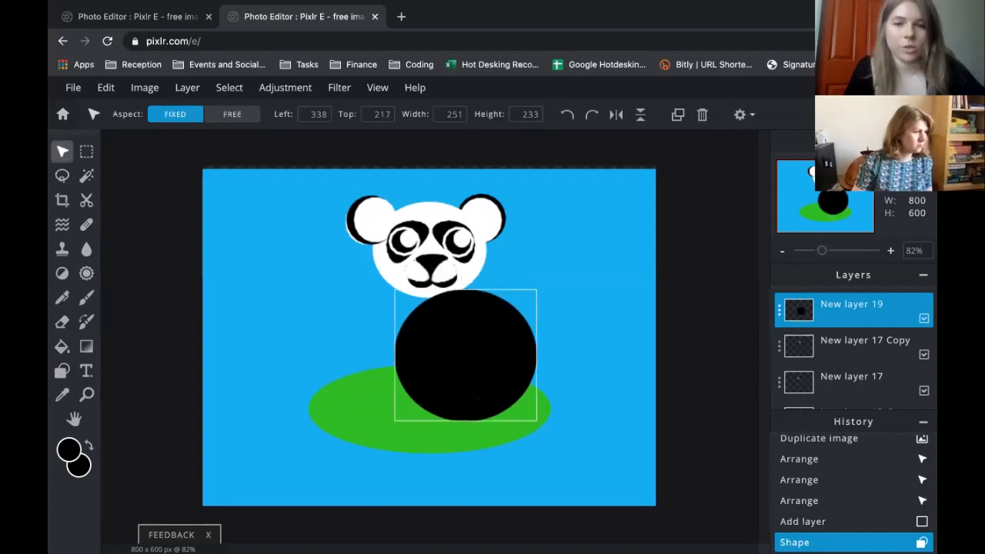
drag(465, 356, 429, 354)
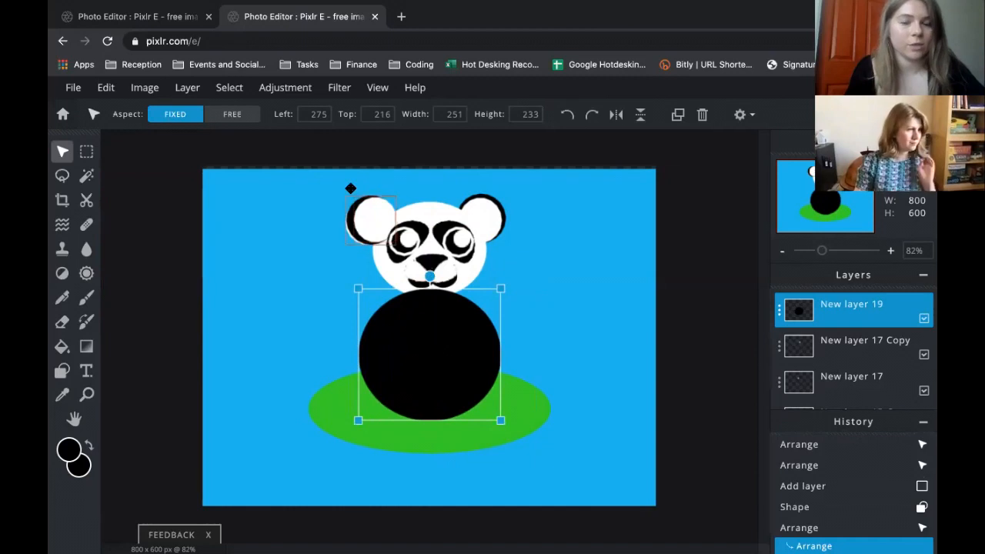
click(104, 89)
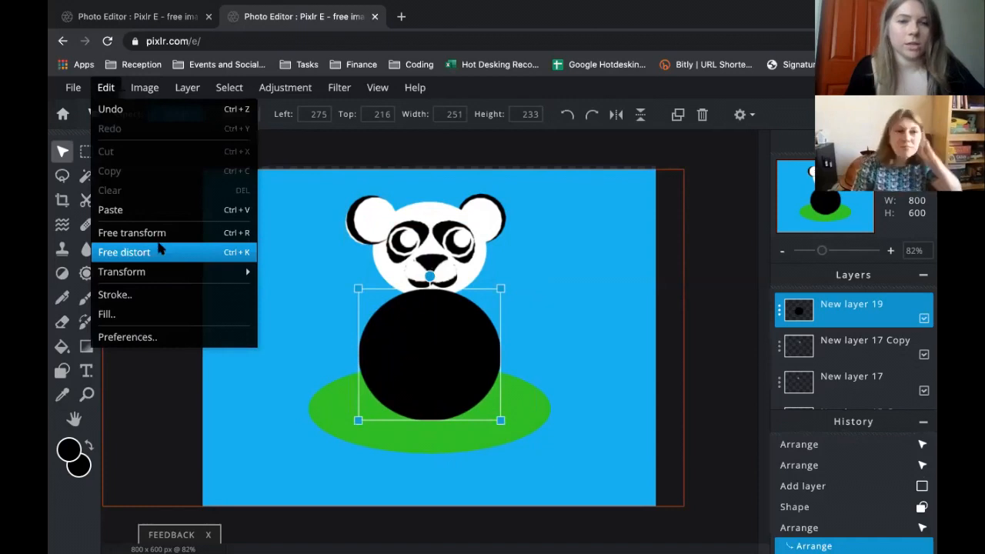
click(161, 250)
drag(501, 421, 550, 436)
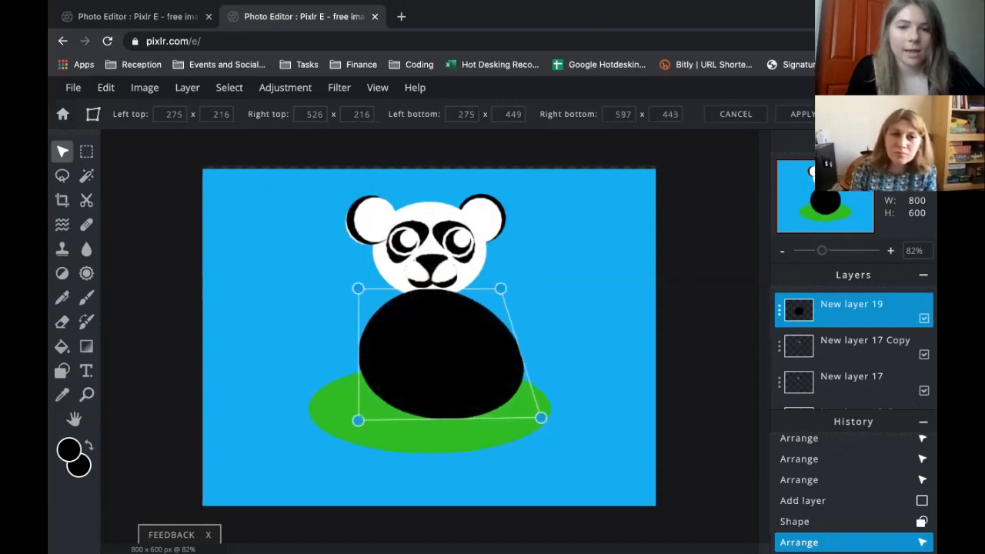
mouse_move(339, 420)
mouse_down()
mouse_move(322, 417)
mouse_move(332, 424)
mouse_up()
drag(542, 420, 544, 417)
drag(435, 357, 437, 357)
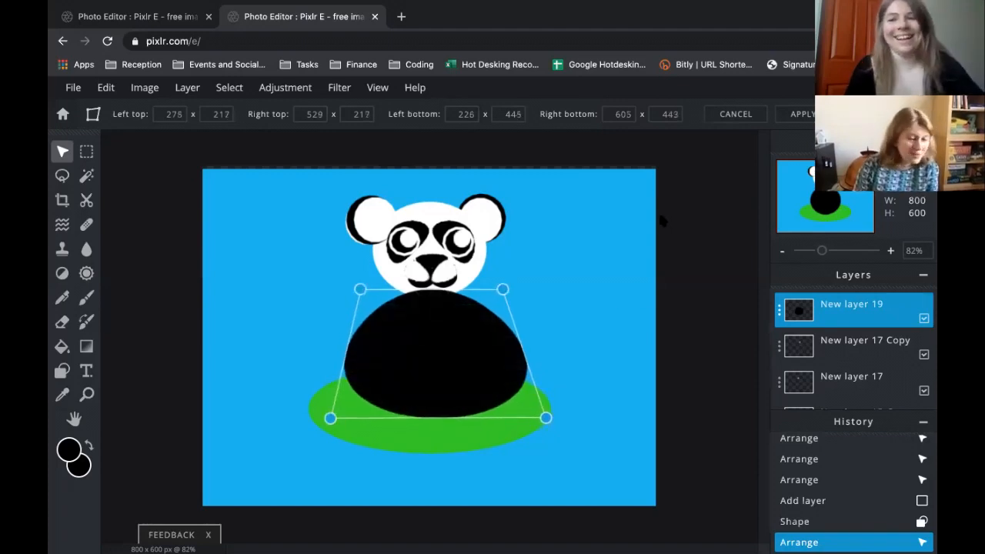
click(614, 284)
key(Escape)
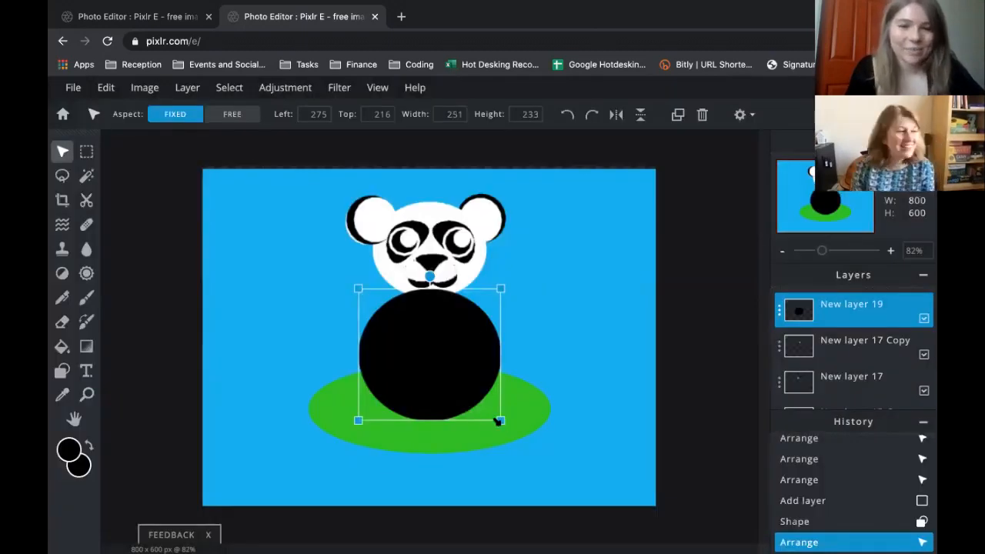
Free-distort the black circle by spreading its lower corners into a wide-based body of about 384 × 217.
click(129, 89)
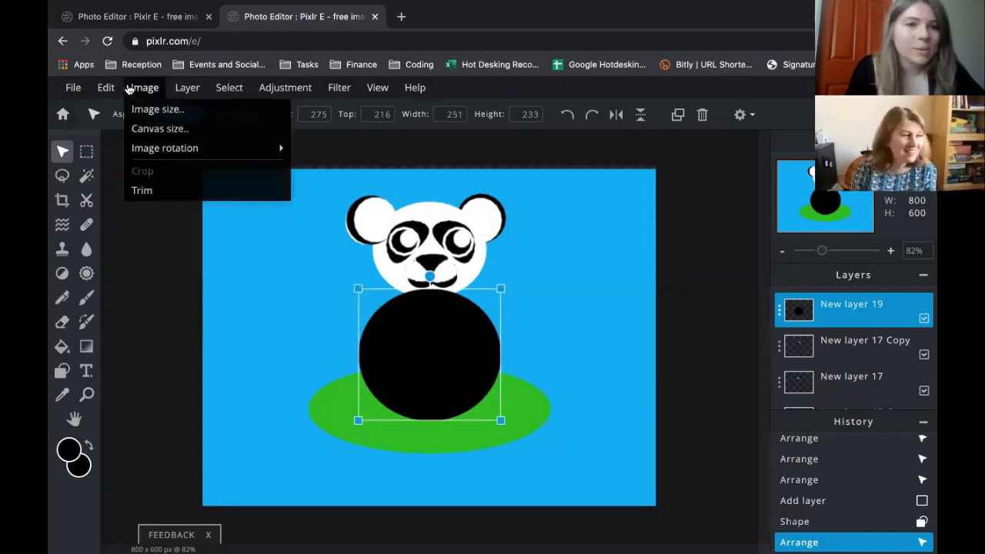
click(105, 88)
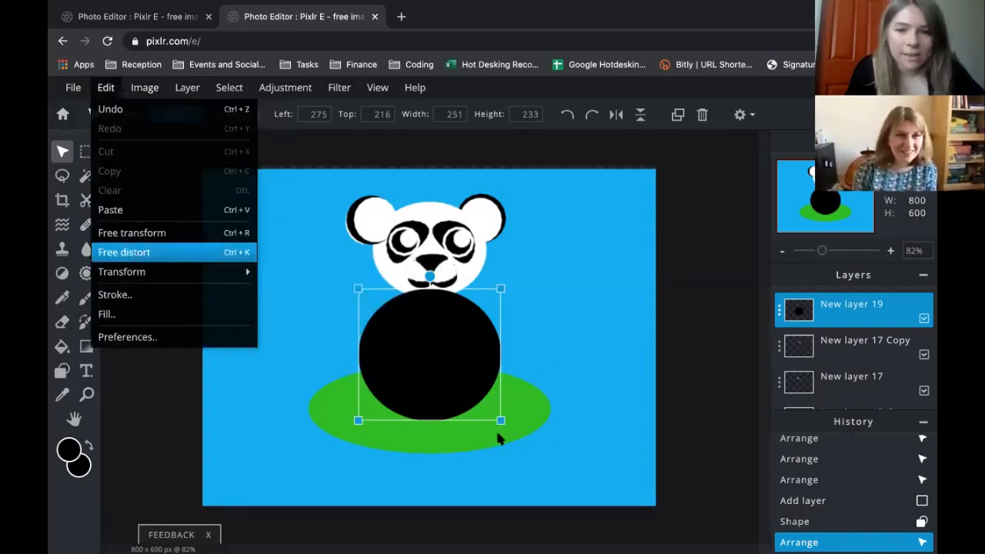
key(ctrl+k)
drag(501, 420, 547, 413)
drag(357, 425, 324, 417)
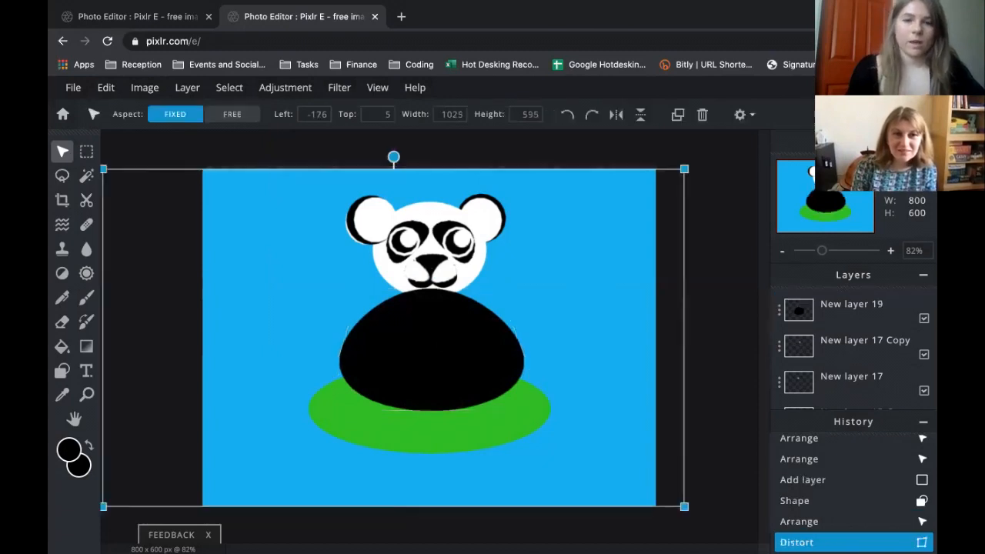
click(433, 350)
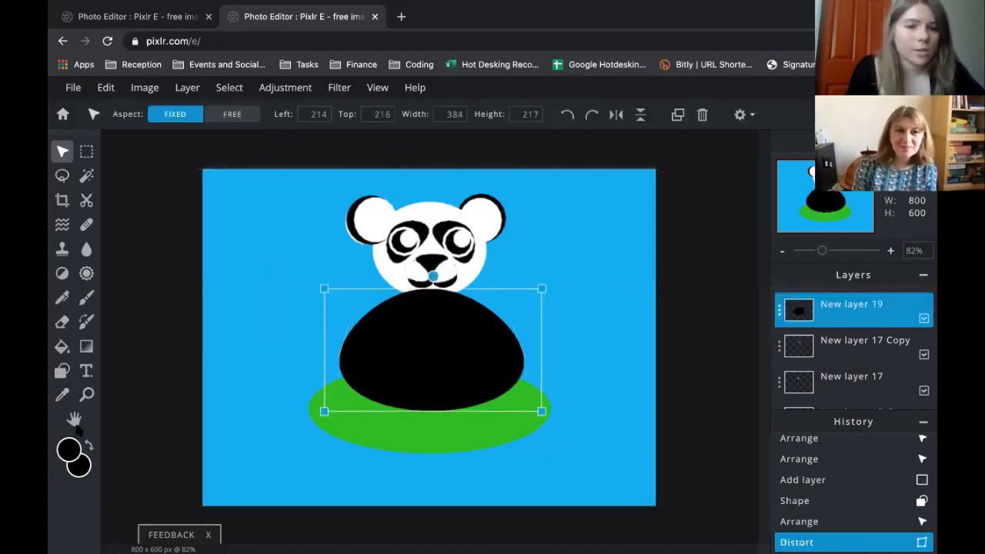
Make a copy of the black body offset to its lower left and fill the copy with white #FFFFFF.
click(677, 115)
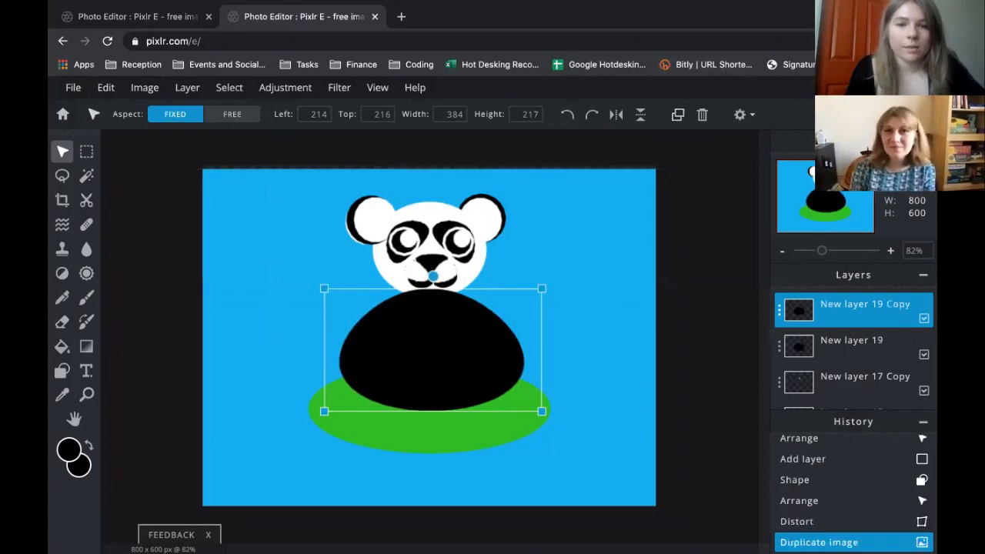
drag(431, 350, 354, 372)
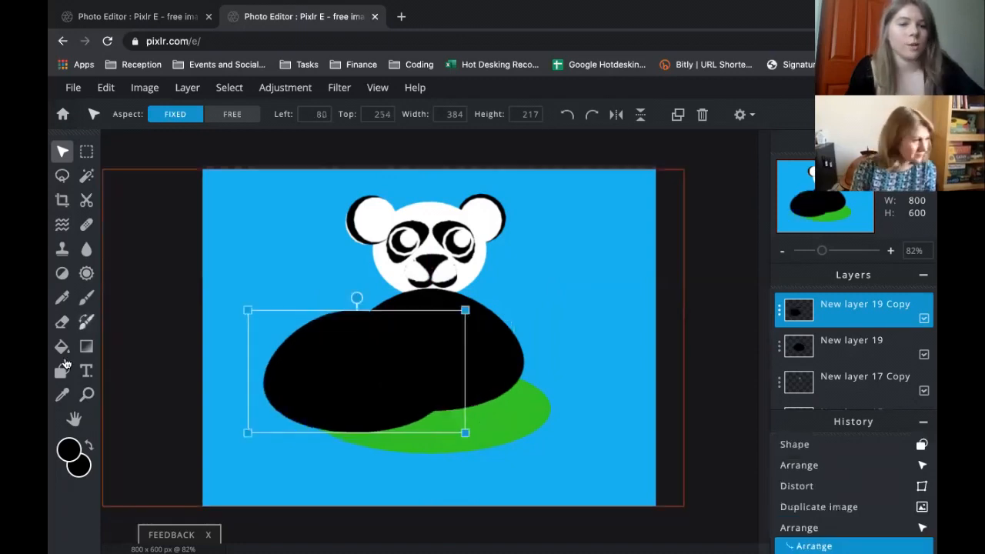
click(64, 444)
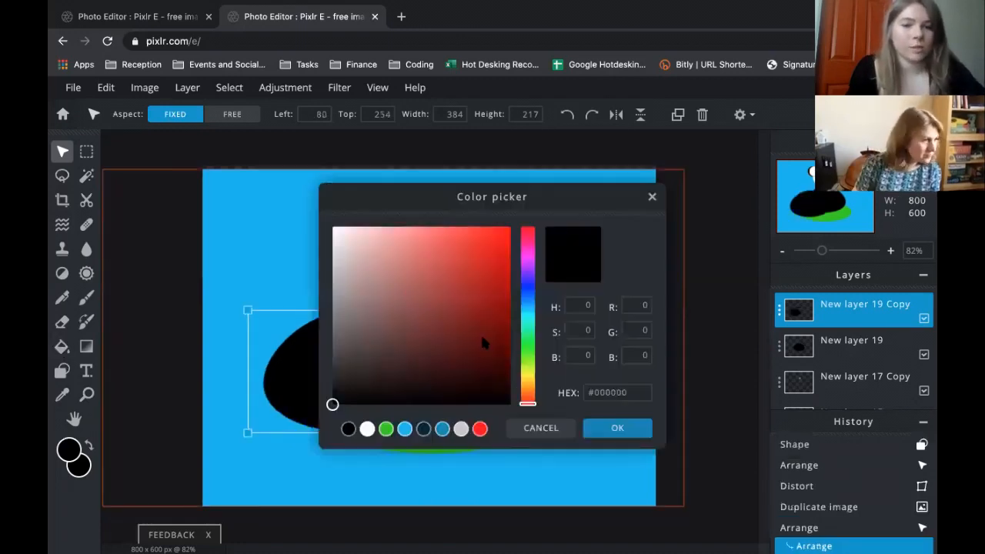
click(367, 431)
click(618, 431)
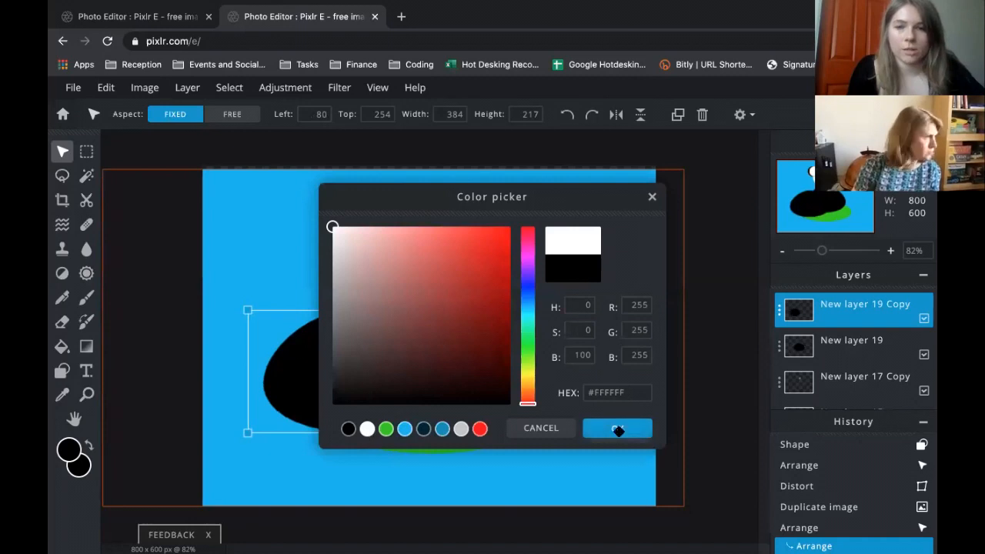
click(79, 466)
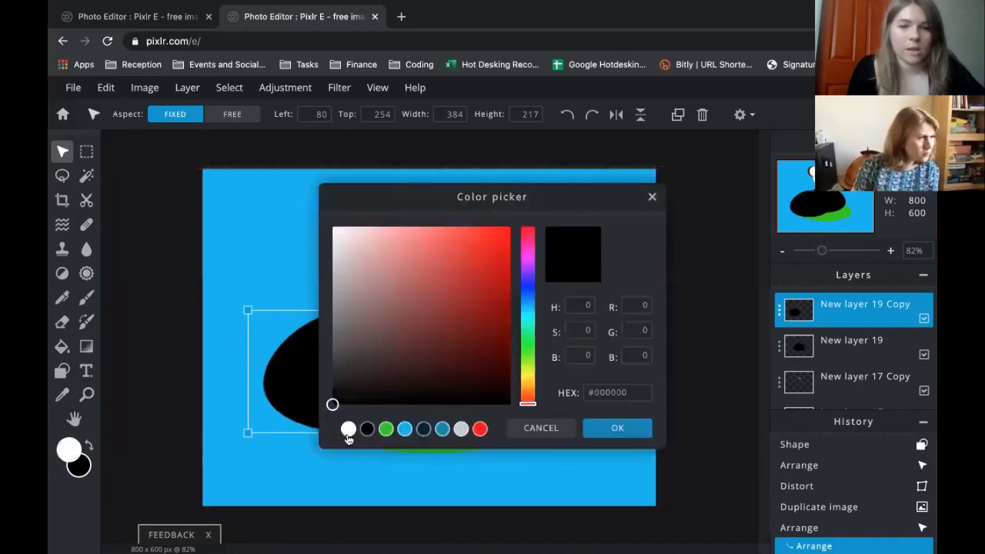
click(348, 428)
click(639, 428)
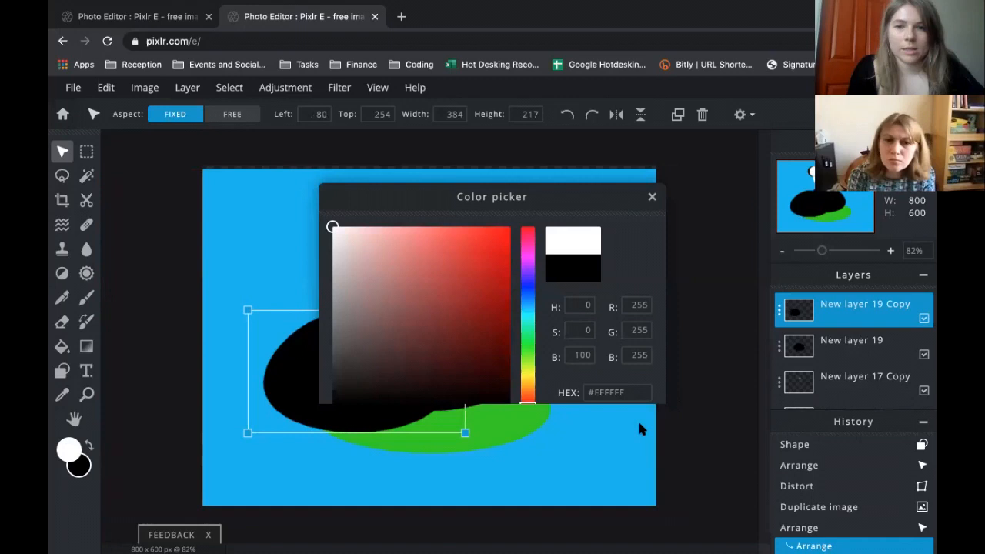
click(61, 348)
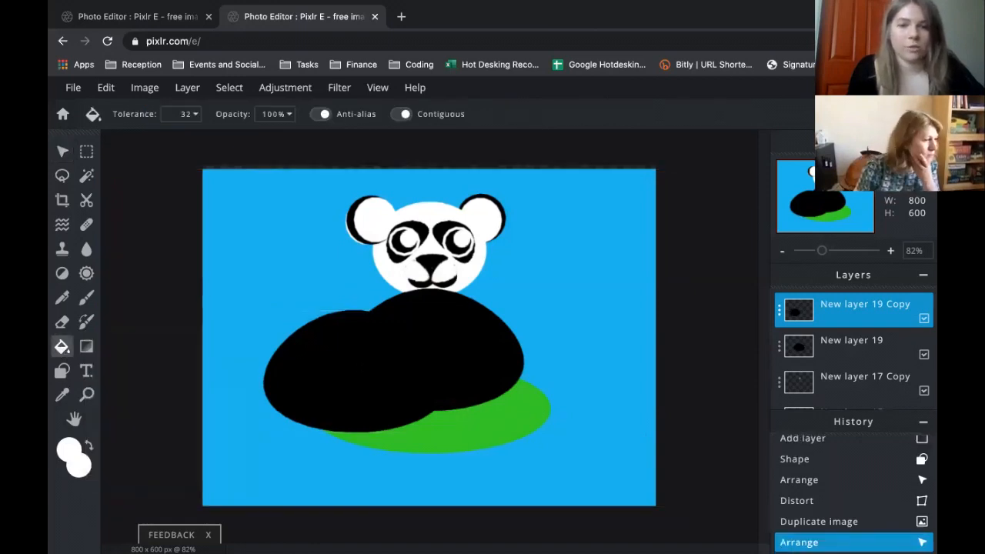
click(358, 367)
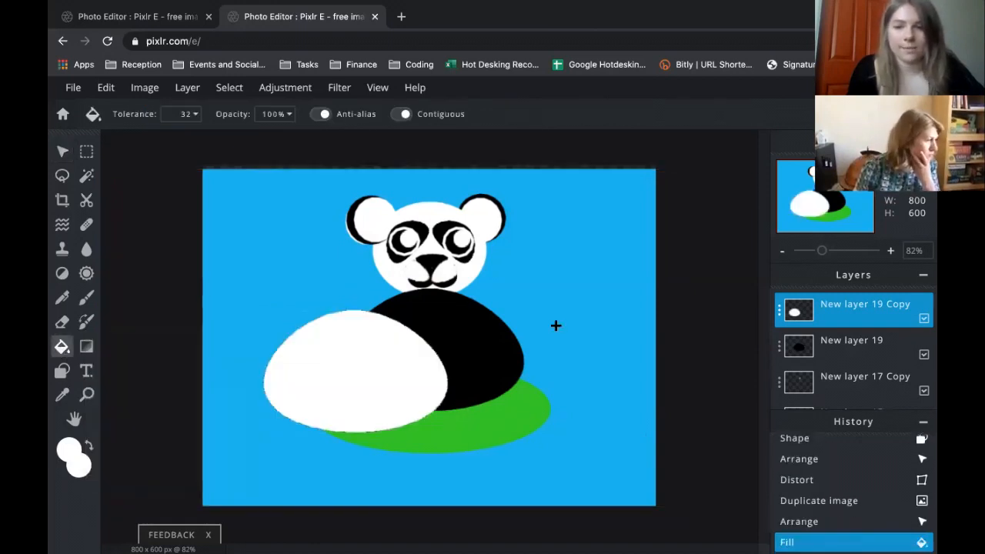
Move the white copy over the black body and shrink it to 359 × 203, leaving a black rim around it.
key(v)
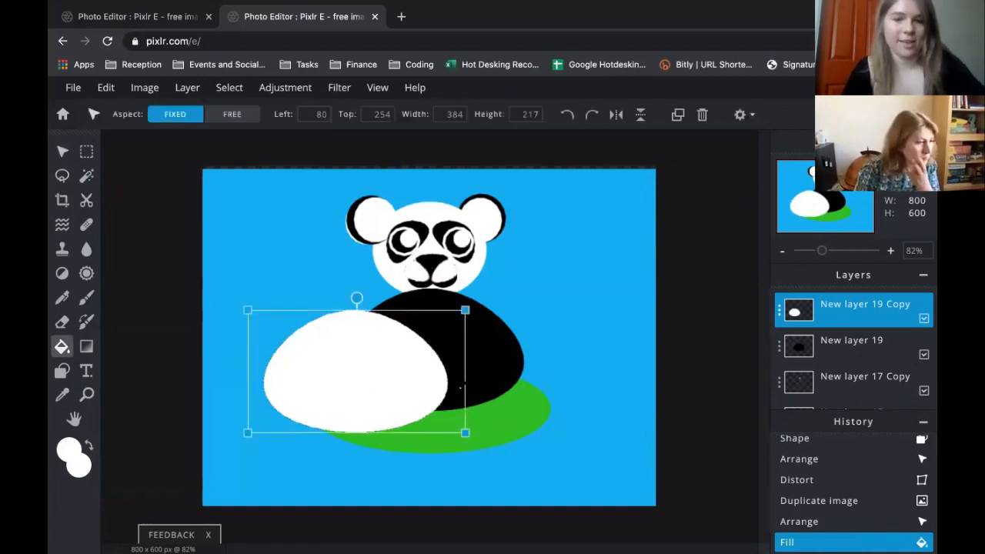
drag(369, 379, 445, 355)
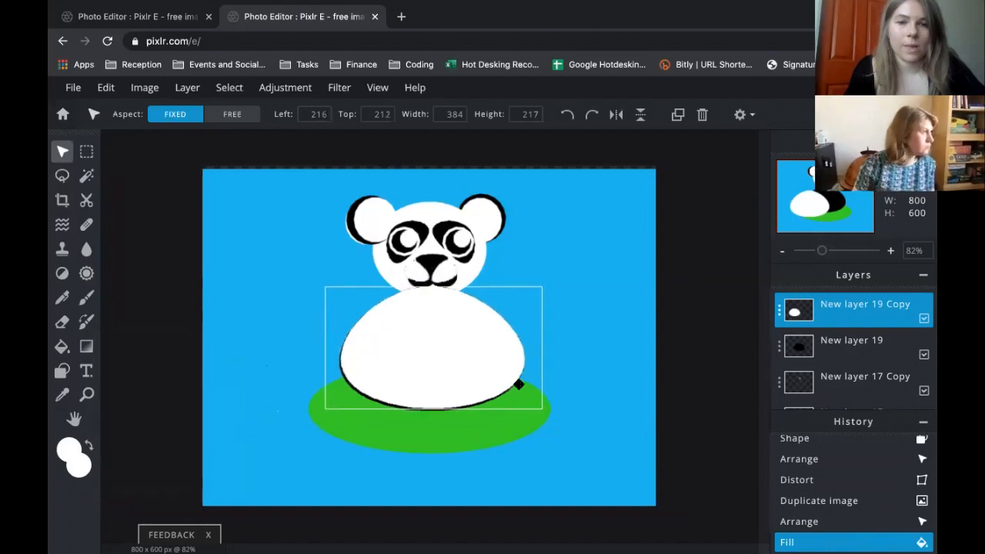
drag(540, 288, 524, 300)
drag(460, 327, 466, 329)
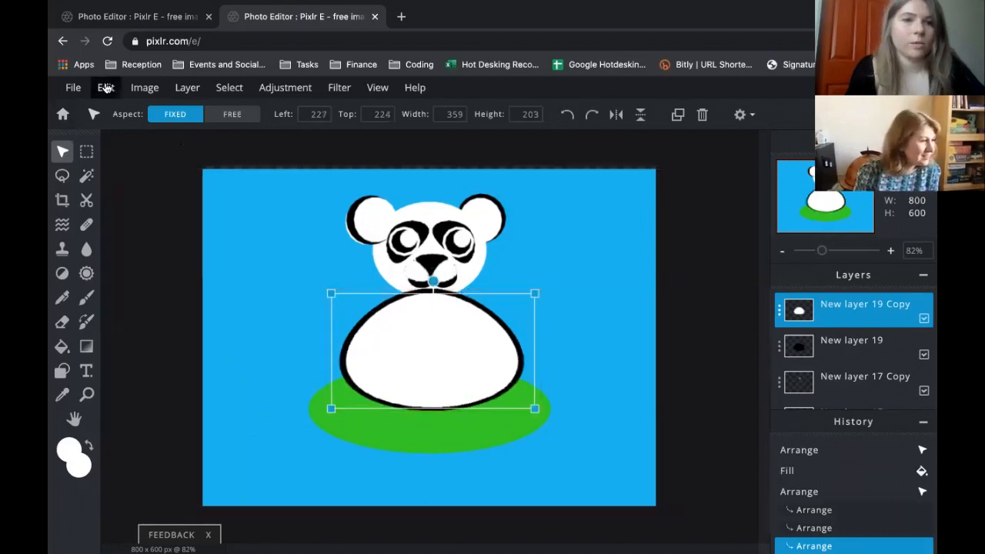
Free-distort the white belly so its top narrows, with upper corners at about 290 × 209 and 526 × 222.
click(105, 88)
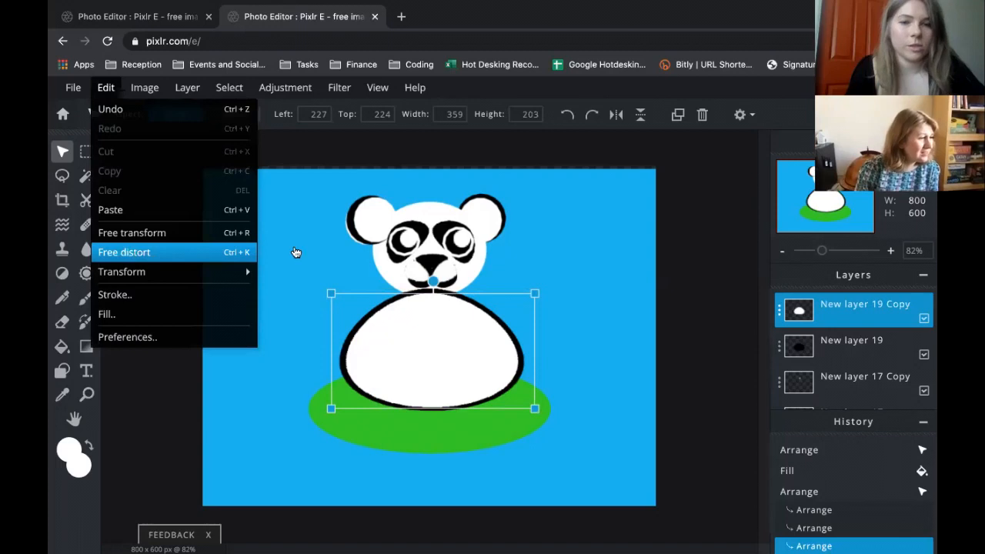
key(ctrl+k)
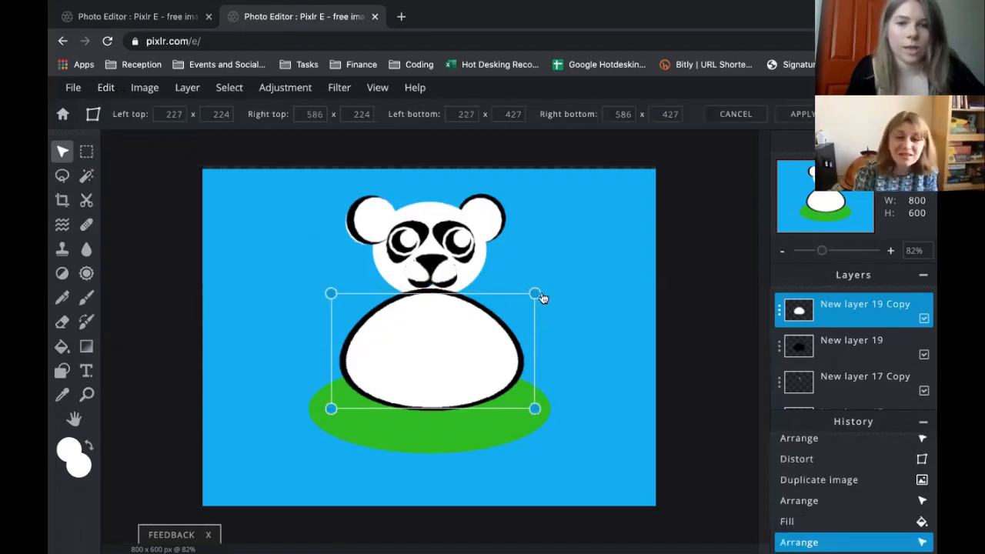
drag(534, 295, 501, 292)
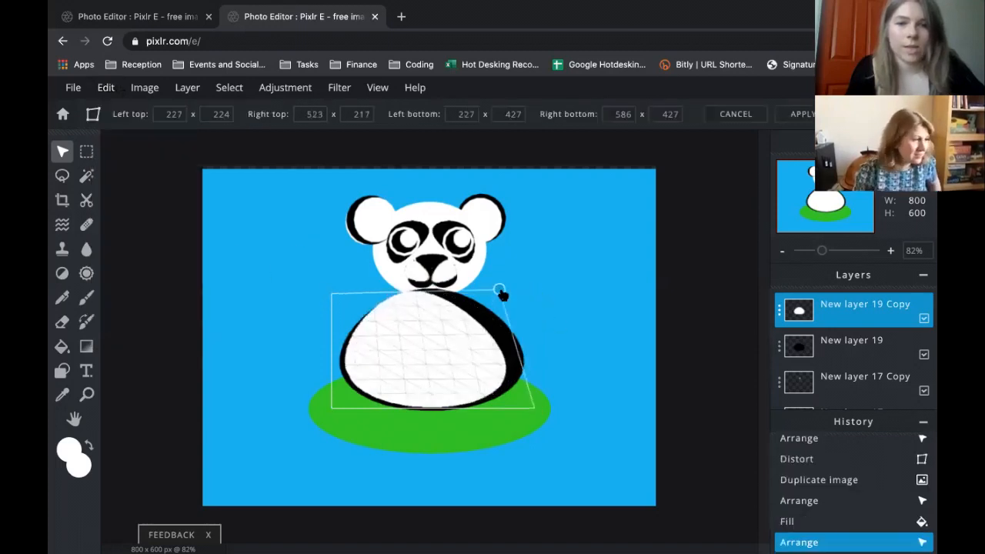
drag(332, 293, 367, 285)
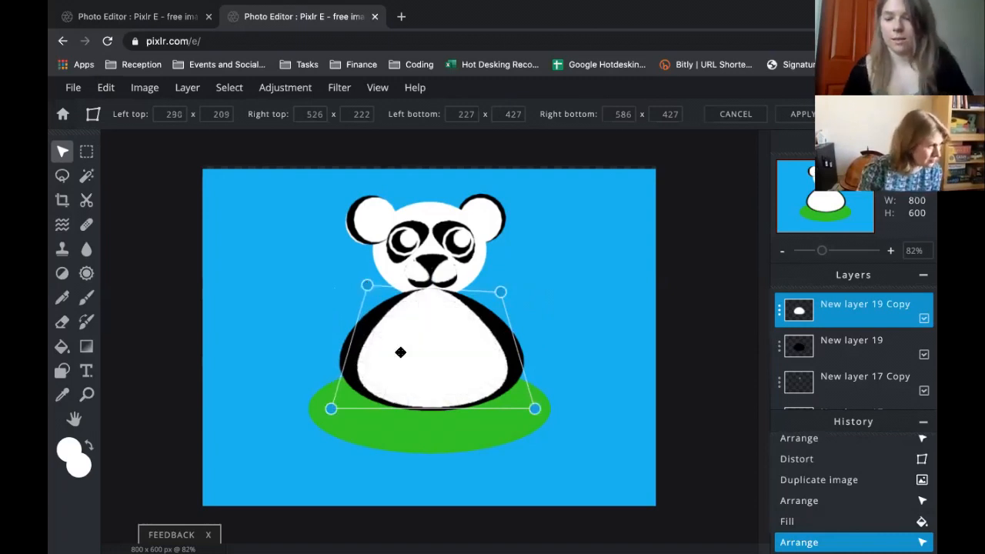
key(Return)
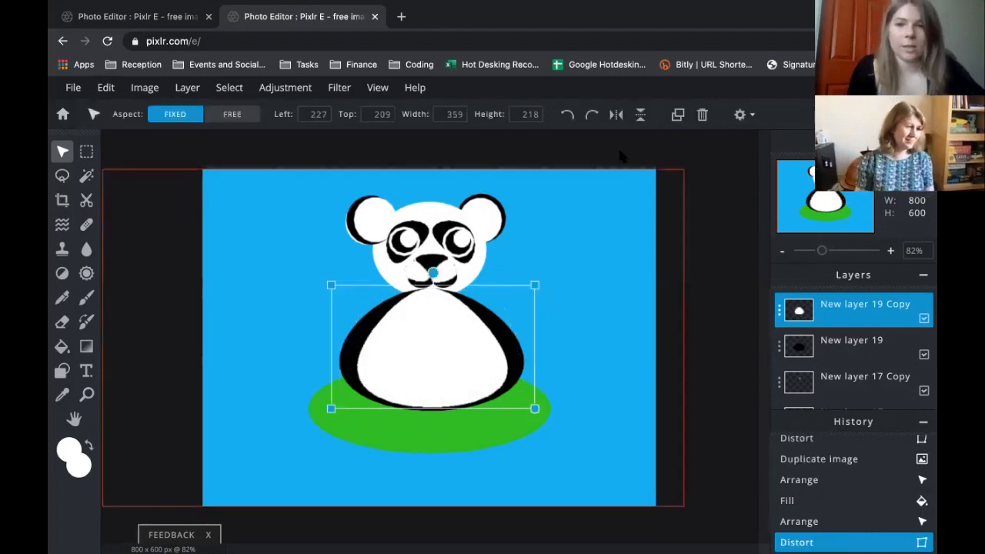
Duplicate the white belly shape and fill the copy with black #000000.
click(677, 116)
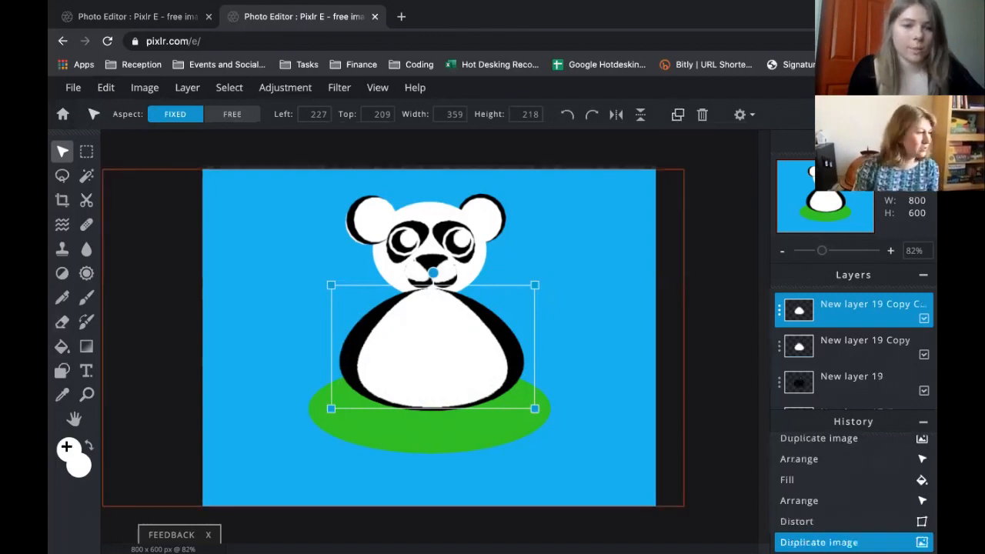
click(69, 451)
click(367, 428)
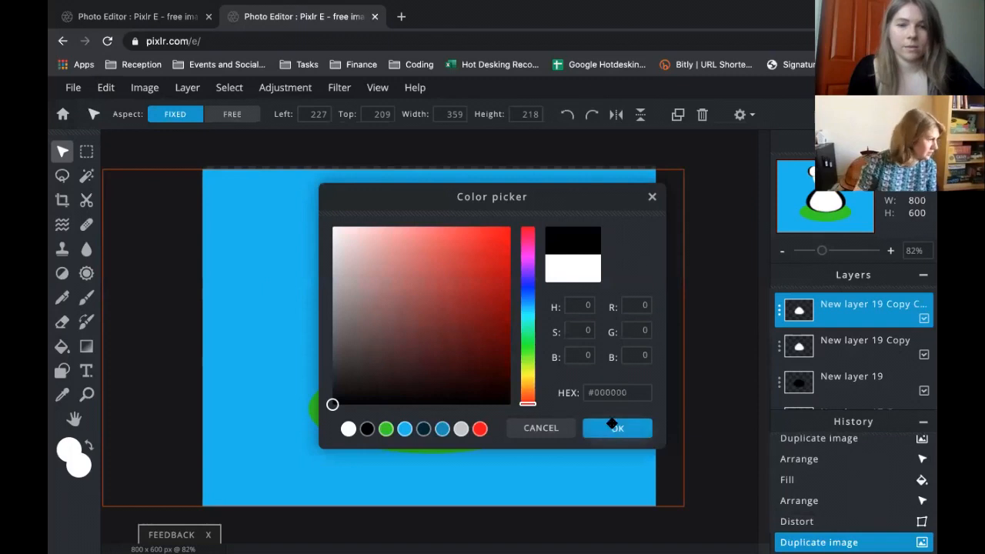
click(615, 428)
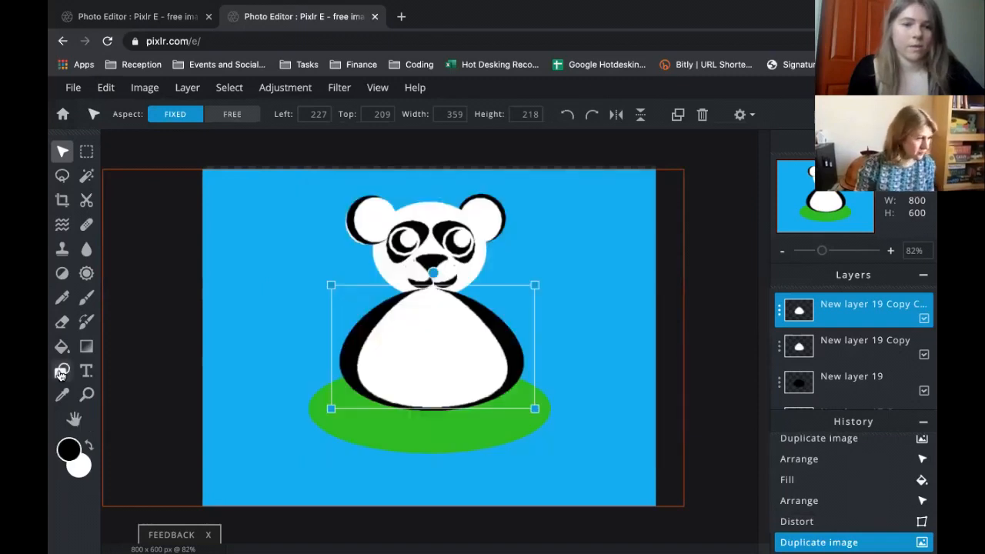
click(62, 373)
click(80, 464)
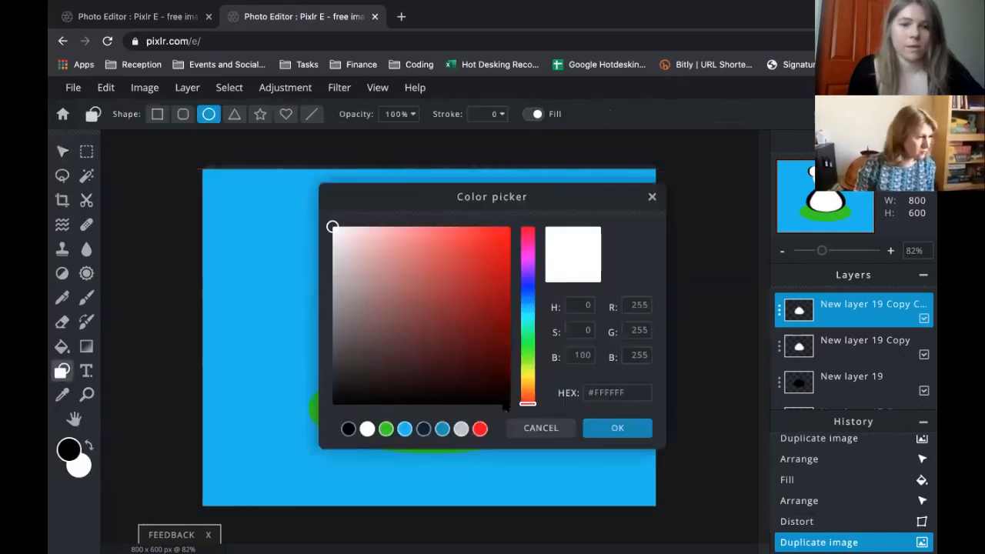
click(348, 429)
click(627, 428)
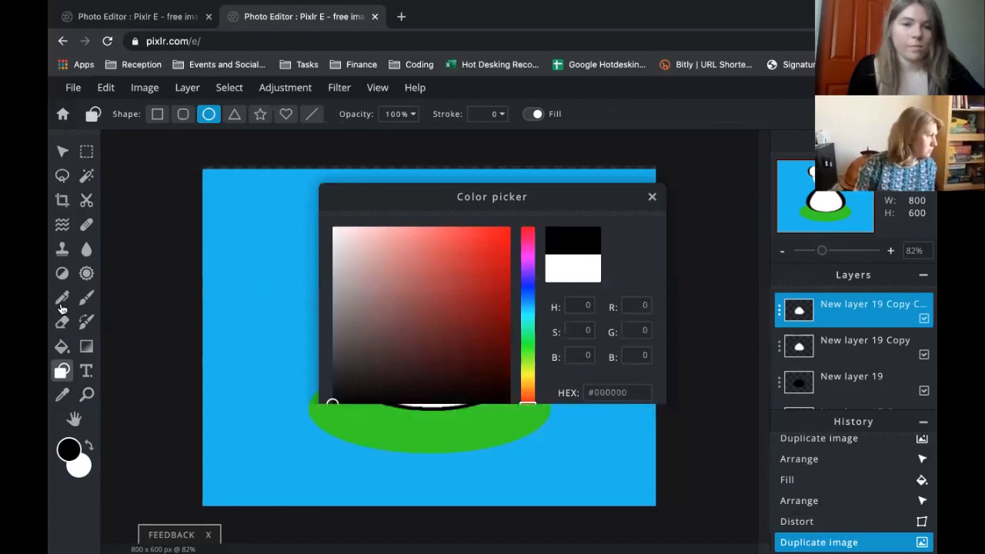
click(61, 346)
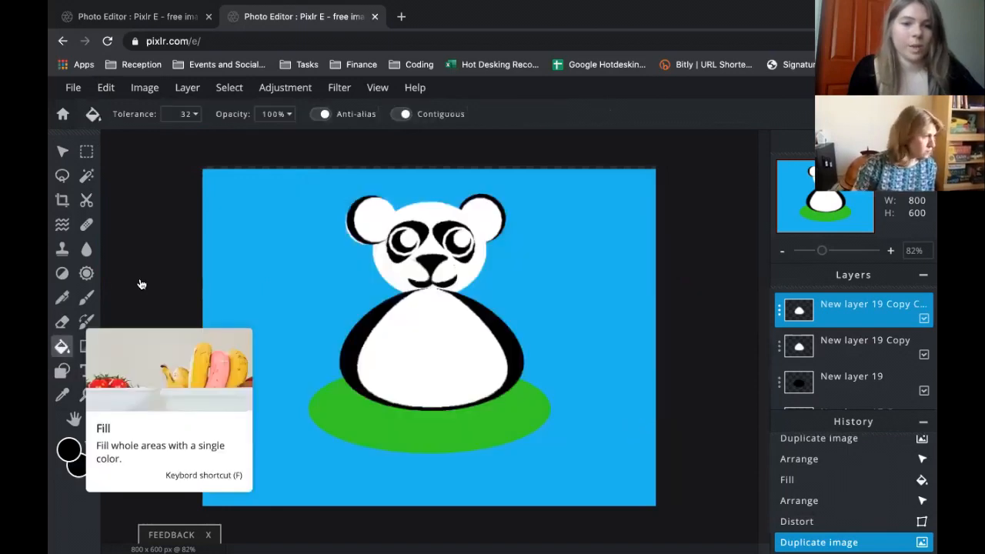
click(432, 341)
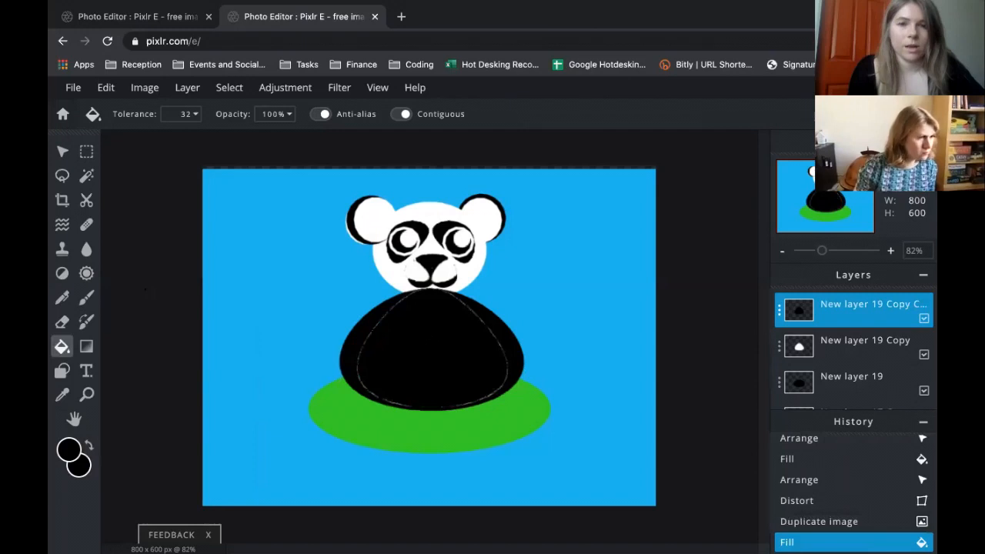
Shrink the black belly copy to 306 × 186 and centre it inside the white belly shape.
key(v)
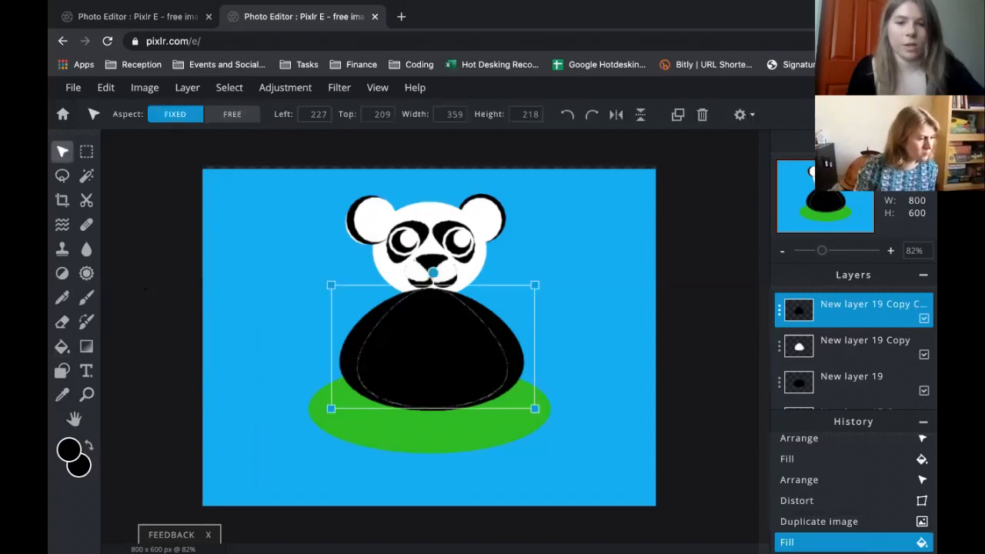
drag(529, 286, 505, 304)
drag(419, 357, 435, 348)
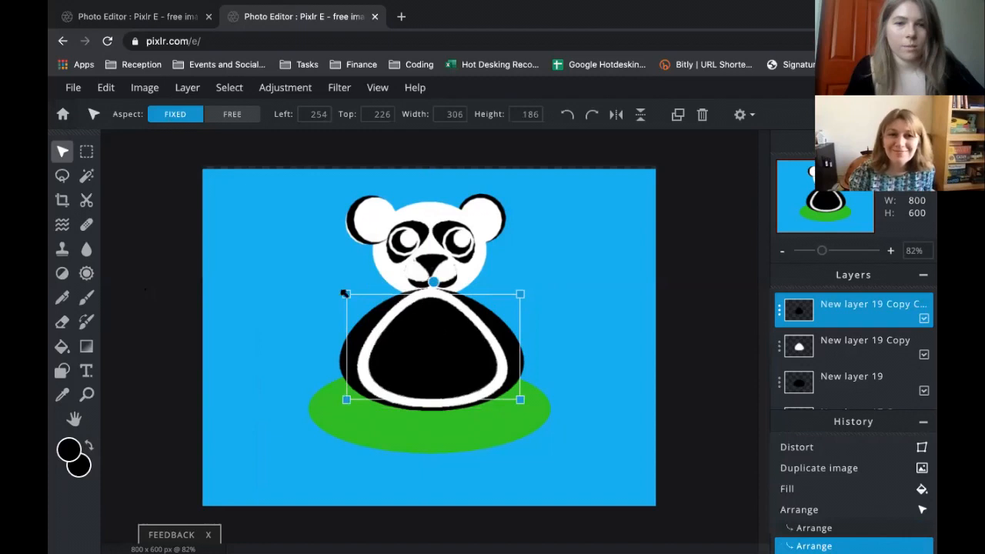
Shrink the black belly copy to 302 × 183 and free-distort its corners to about 287 × 209, 545 × 244, 208 × 415 and 596 × 403.
drag(344, 293, 349, 295)
click(105, 87)
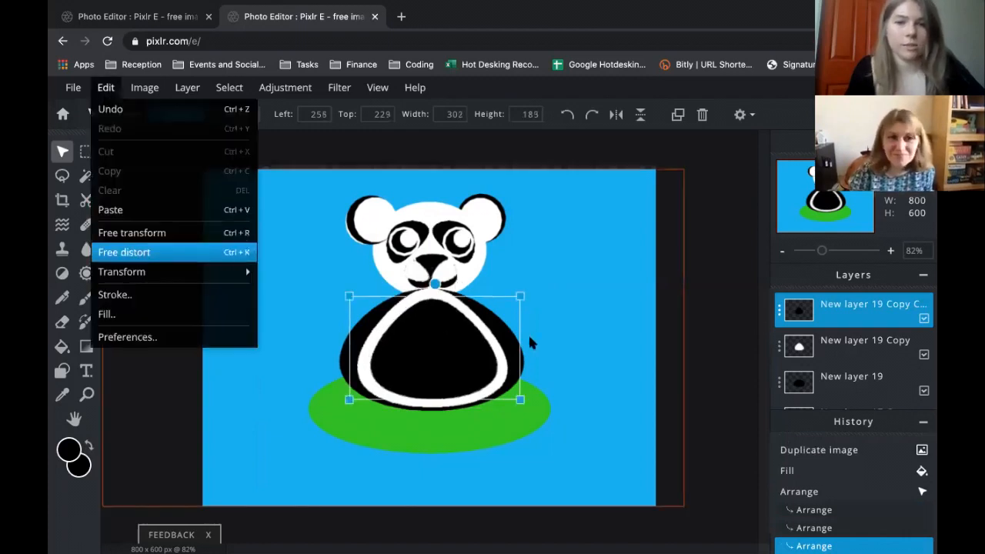
key(ctrl+k)
drag(521, 301, 516, 322)
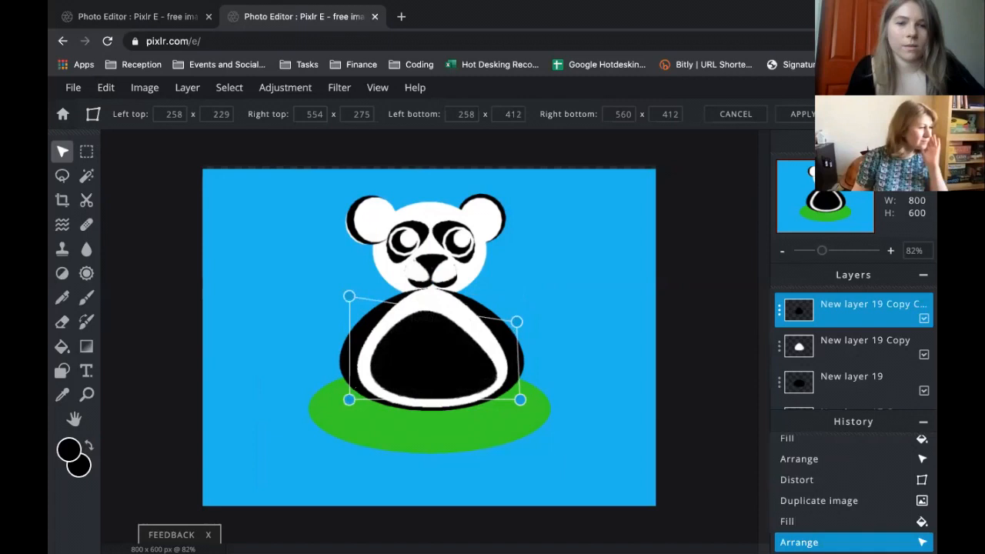
drag(351, 297, 372, 298)
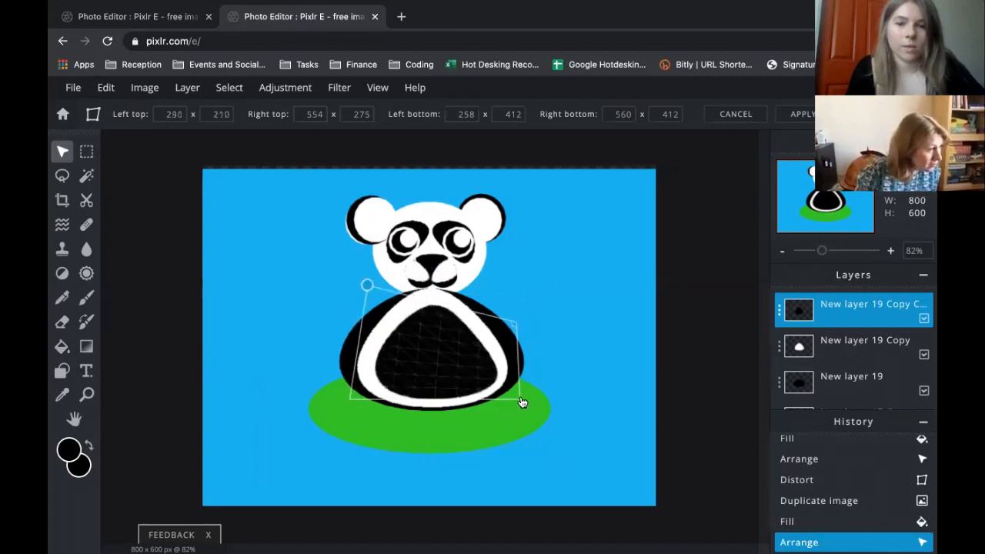
drag(522, 402, 541, 394)
drag(353, 400, 316, 403)
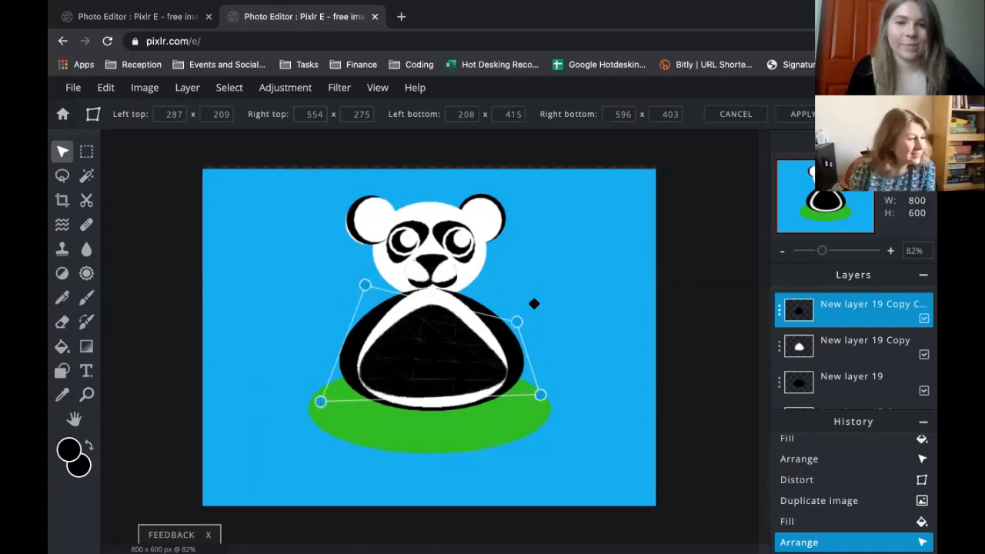
mouse_move(517, 322)
mouse_down()
mouse_move(515, 294)
mouse_move(514, 307)
mouse_up()
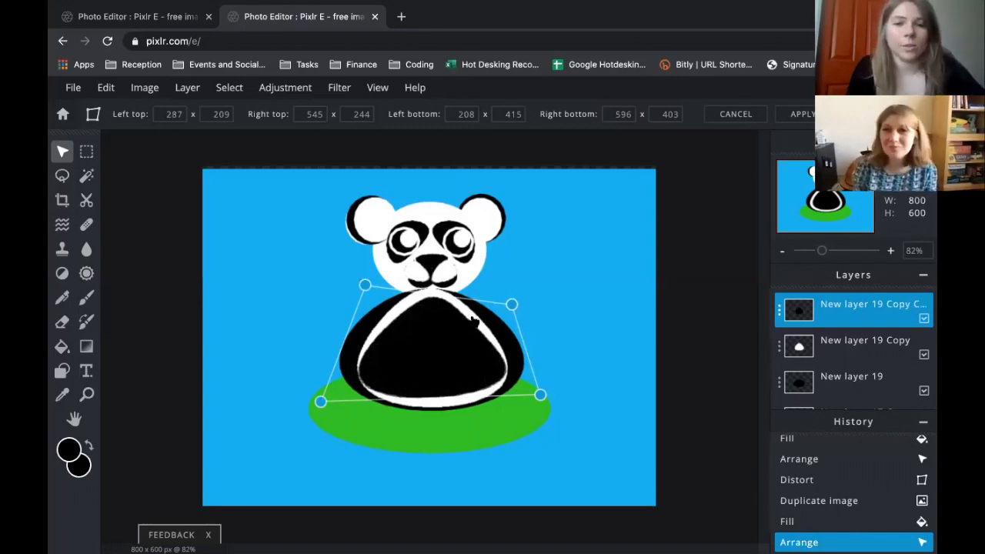
key(Return)
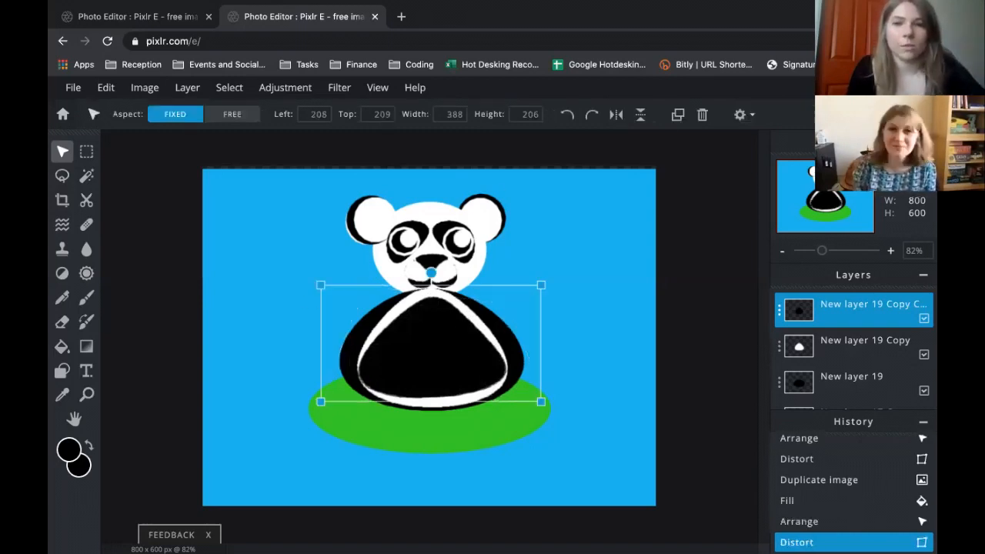
Duplicate the black belly shape, set both colour swatches to white and fill the copy with white.
click(677, 115)
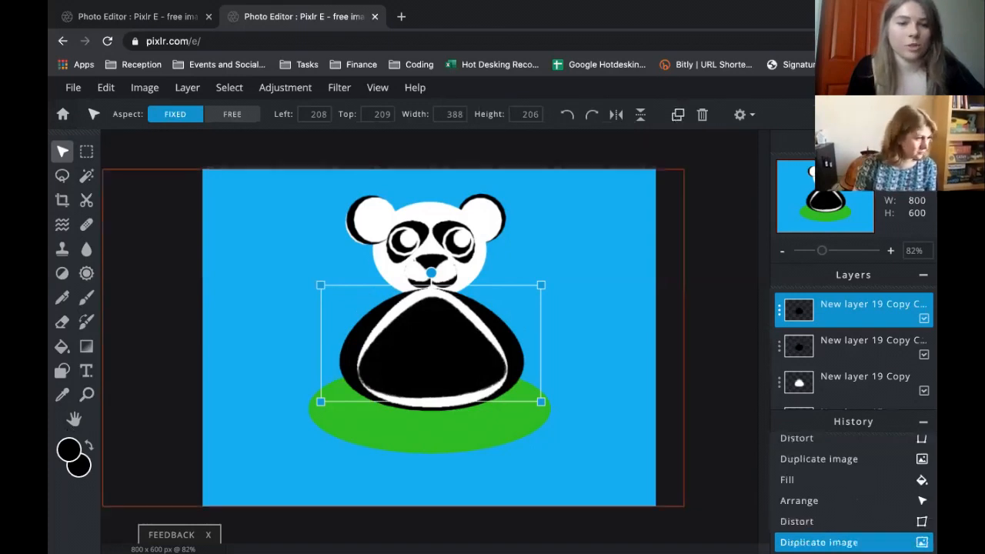
click(68, 450)
click(331, 228)
click(615, 426)
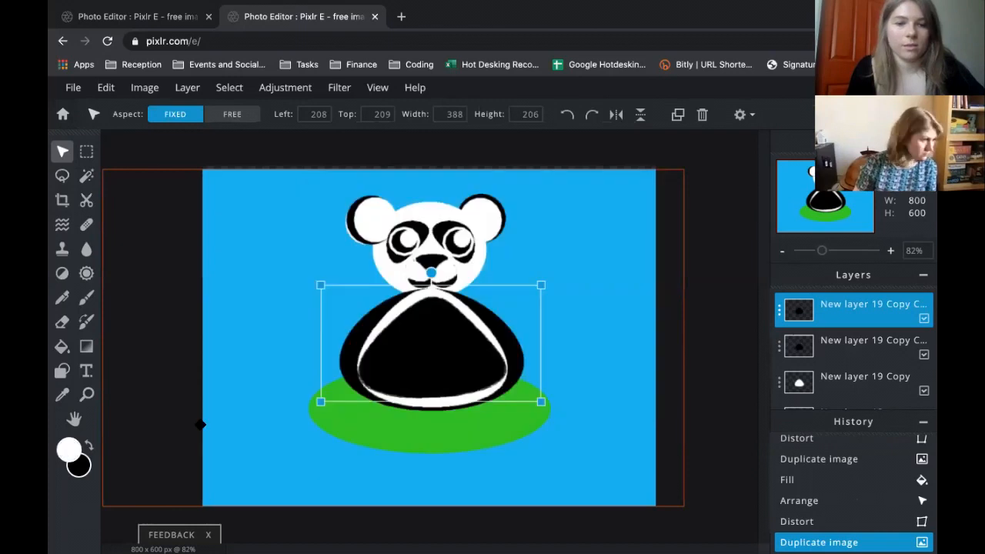
click(78, 466)
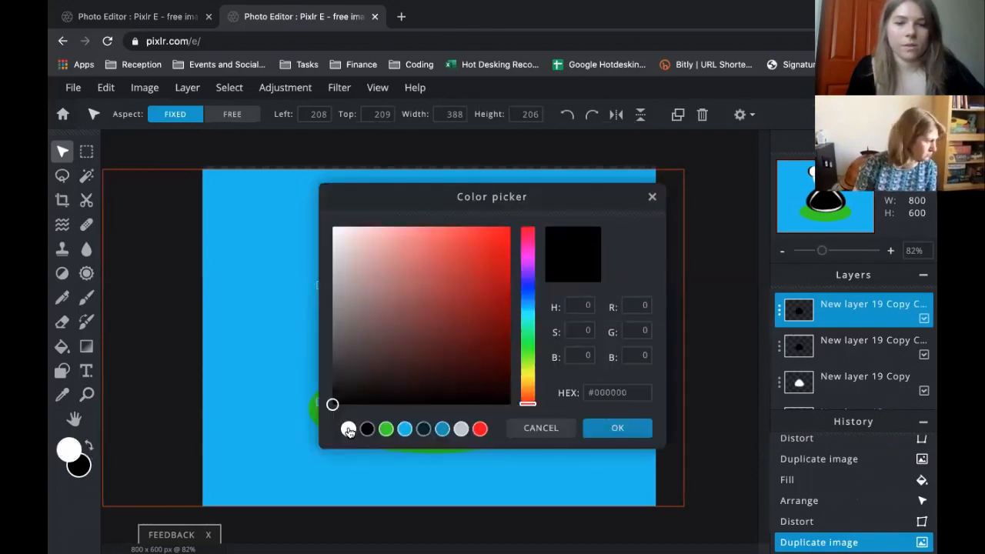
click(348, 428)
click(622, 428)
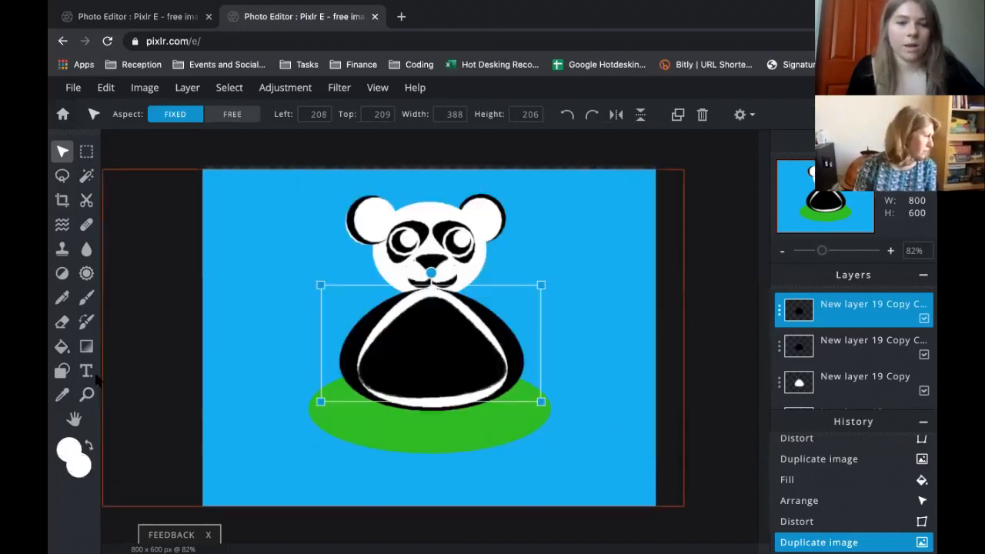
click(62, 346)
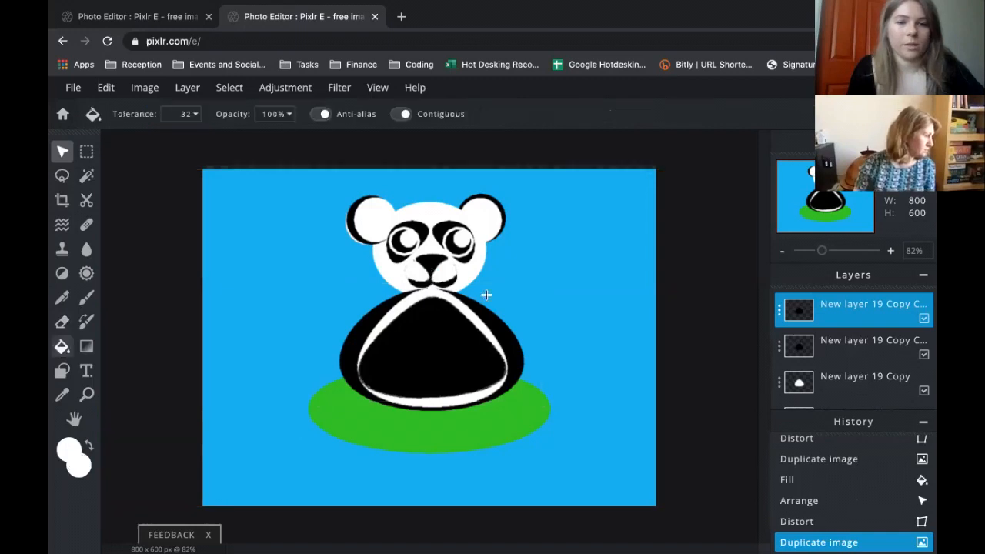
click(443, 348)
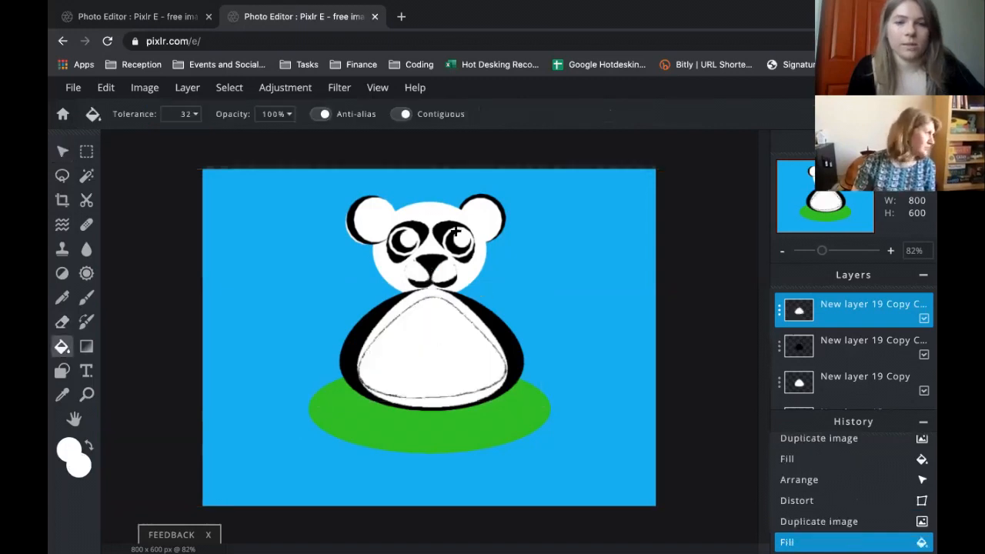
Flip the white copy vertically, shrink it to 259 × 138 and centre it below the panda's chin.
key(v)
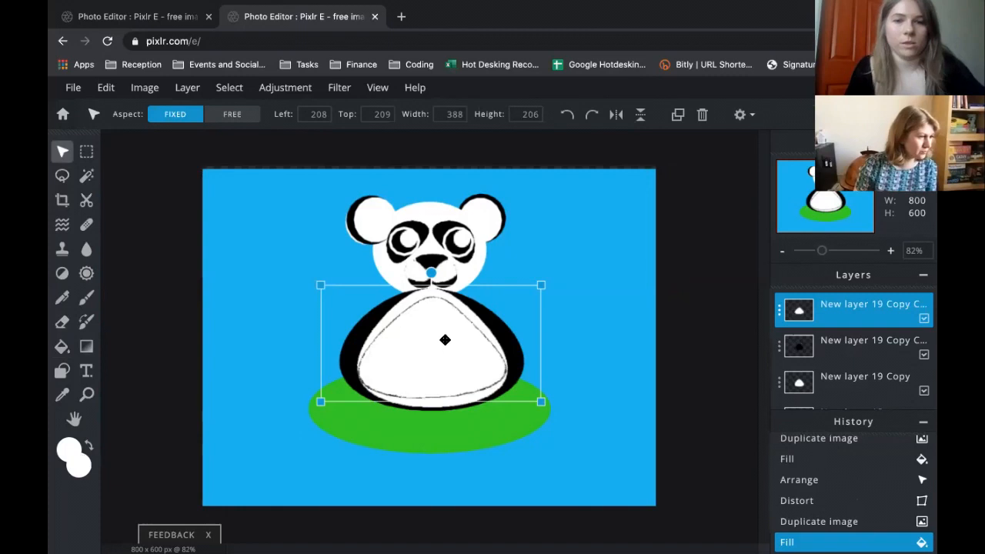
click(640, 115)
drag(541, 285, 461, 300)
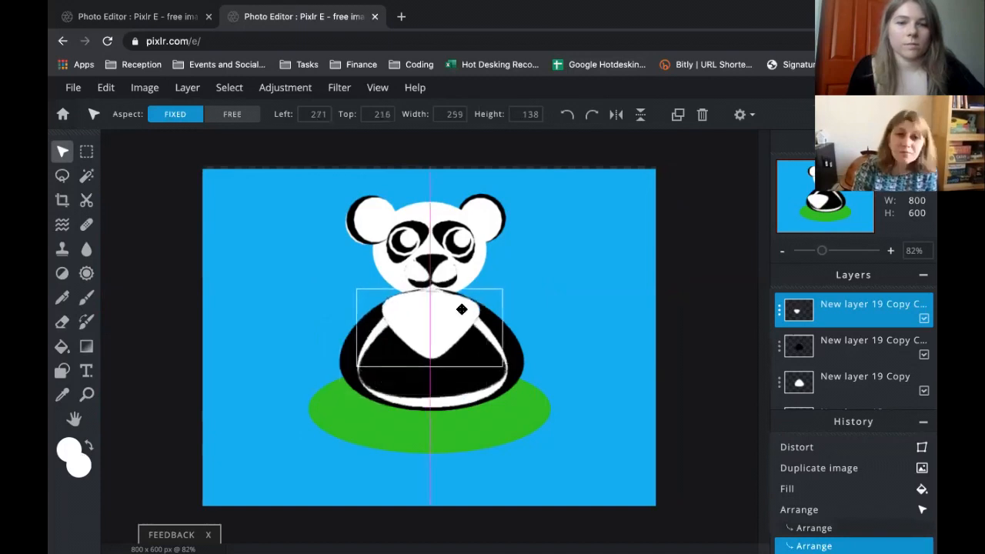
Free-distort the white chest patch into a narrow oval, with corners at about 345 × 223, 474 × 219, 275 × 351 and 523 × 453.
click(105, 87)
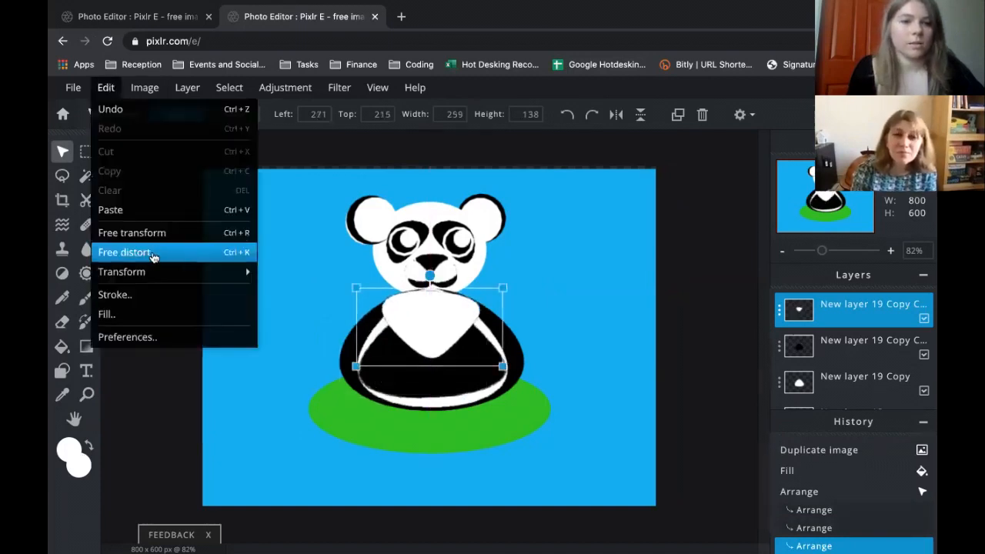
click(124, 252)
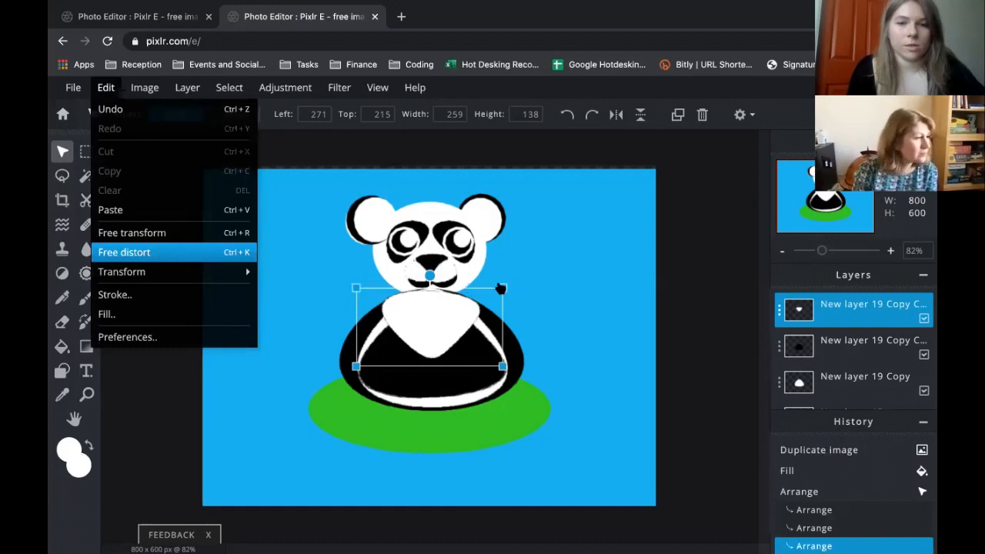
drag(502, 288, 469, 291)
drag(356, 289, 392, 296)
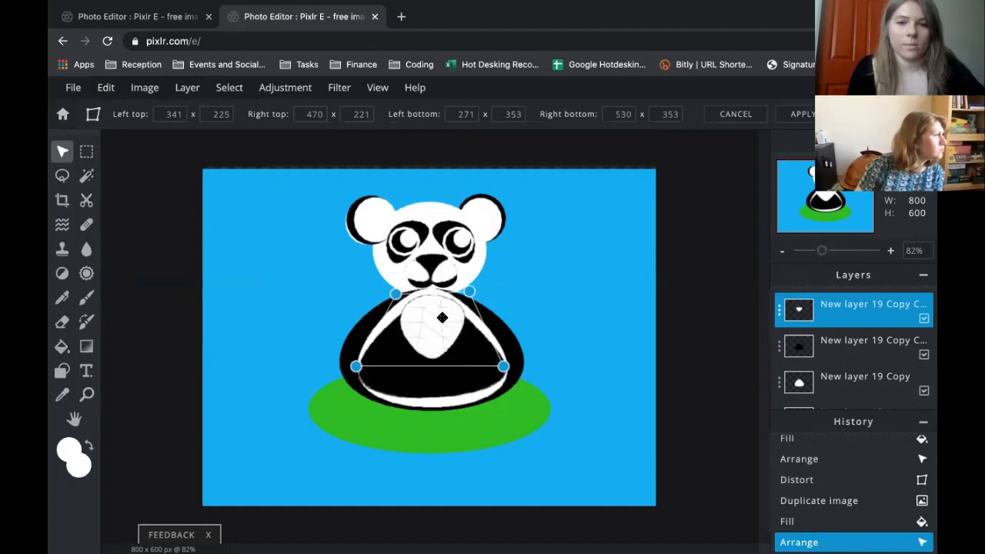
drag(500, 385, 497, 408)
drag(422, 337, 418, 340)
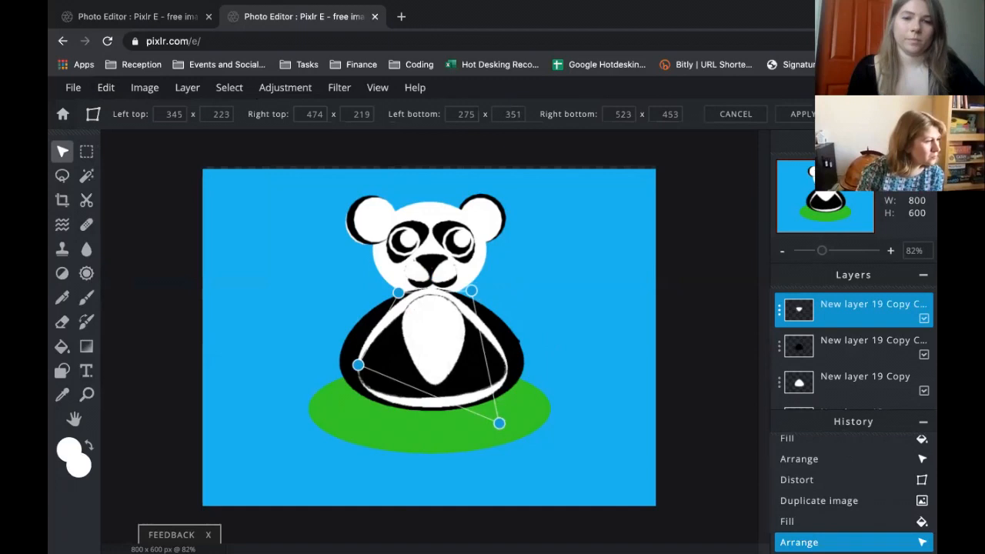
click(578, 356)
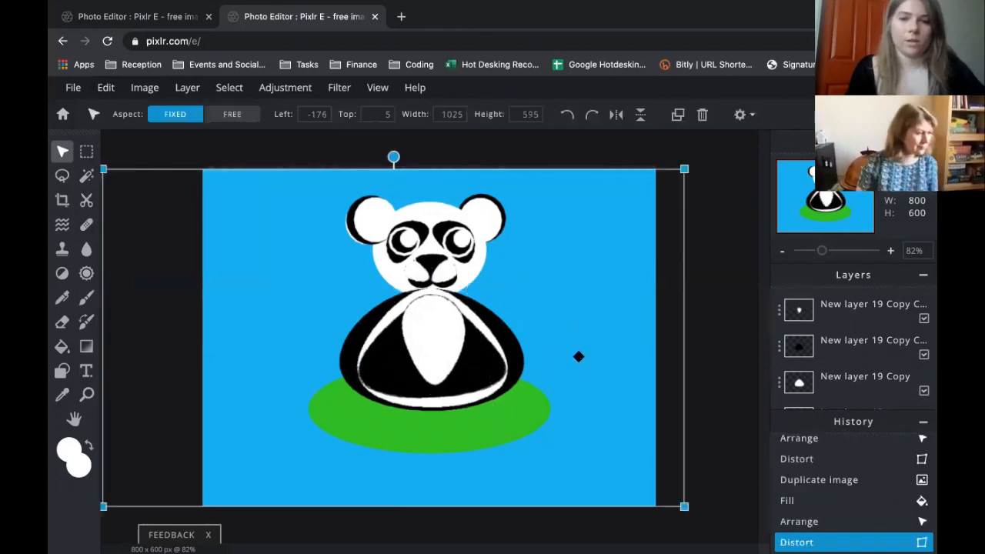
Set both colour swatches to black #000000 and choose the rounded rectangle as the filled shape to draw.
click(63, 373)
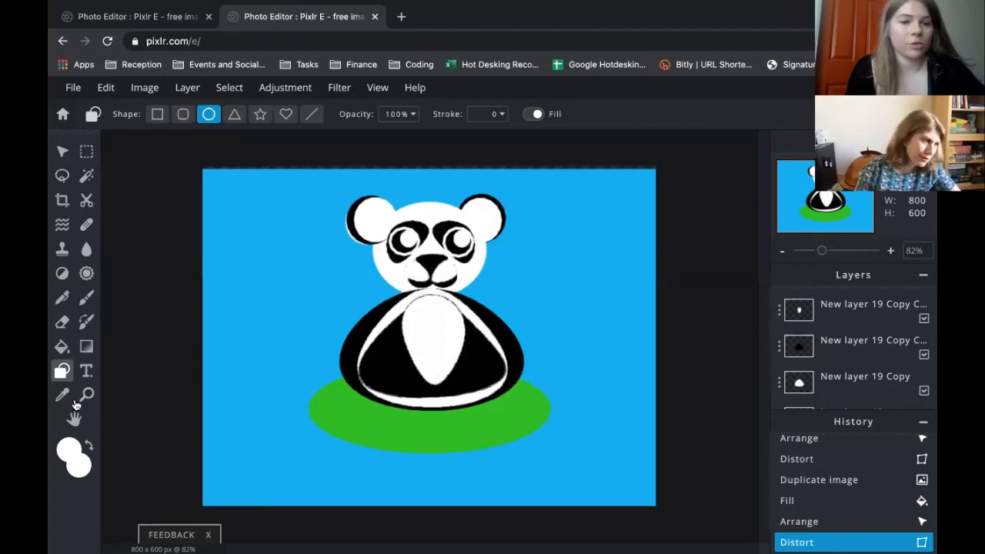
click(73, 438)
click(367, 429)
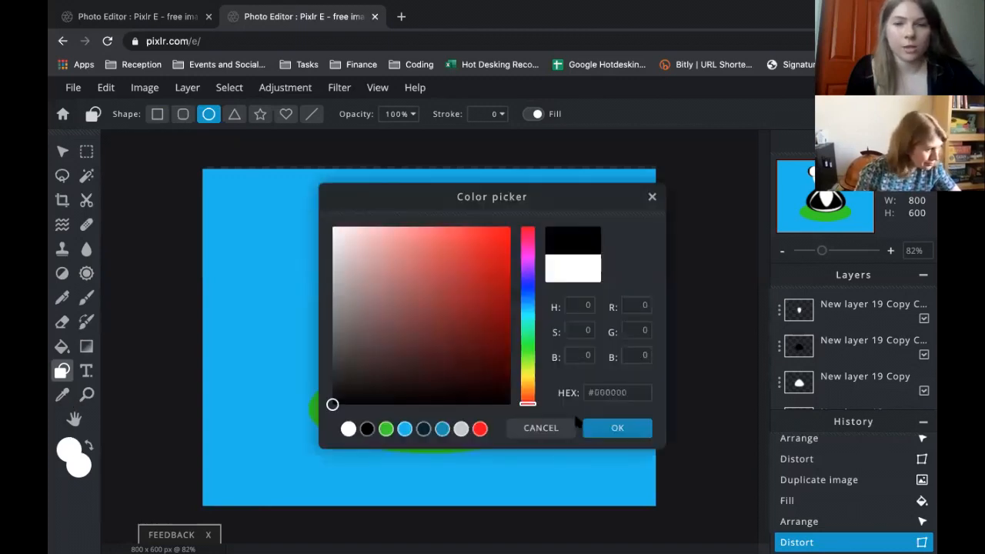
click(625, 428)
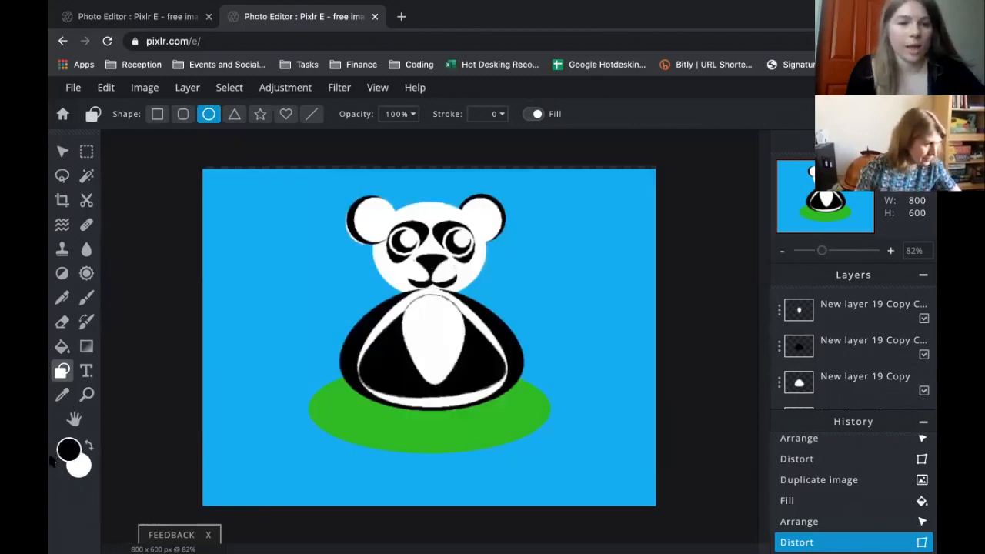
click(80, 465)
click(350, 430)
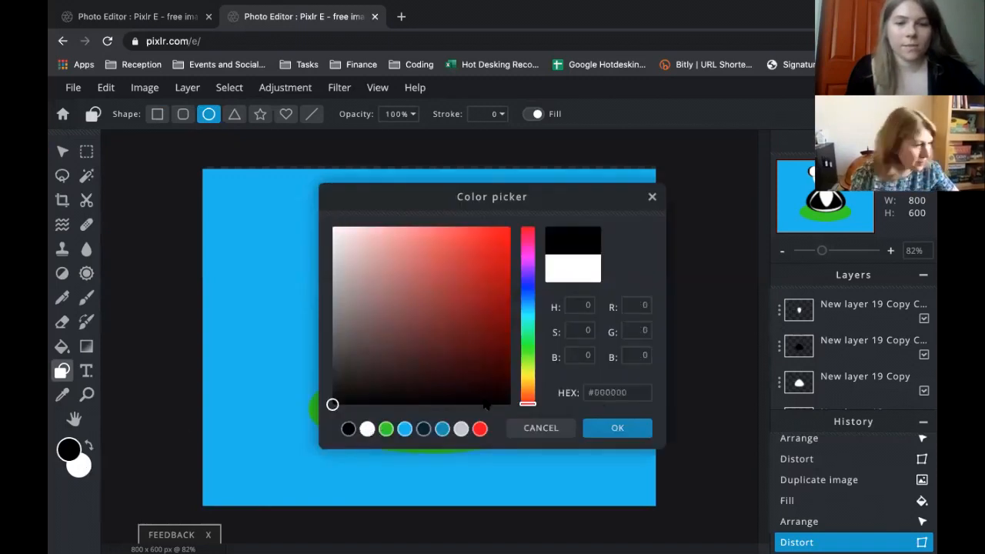
click(627, 428)
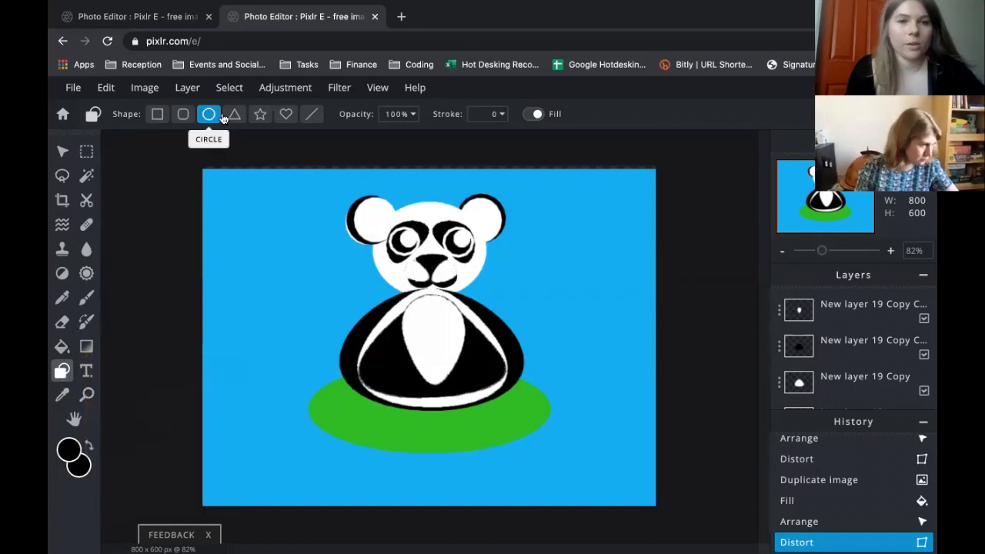
click(183, 113)
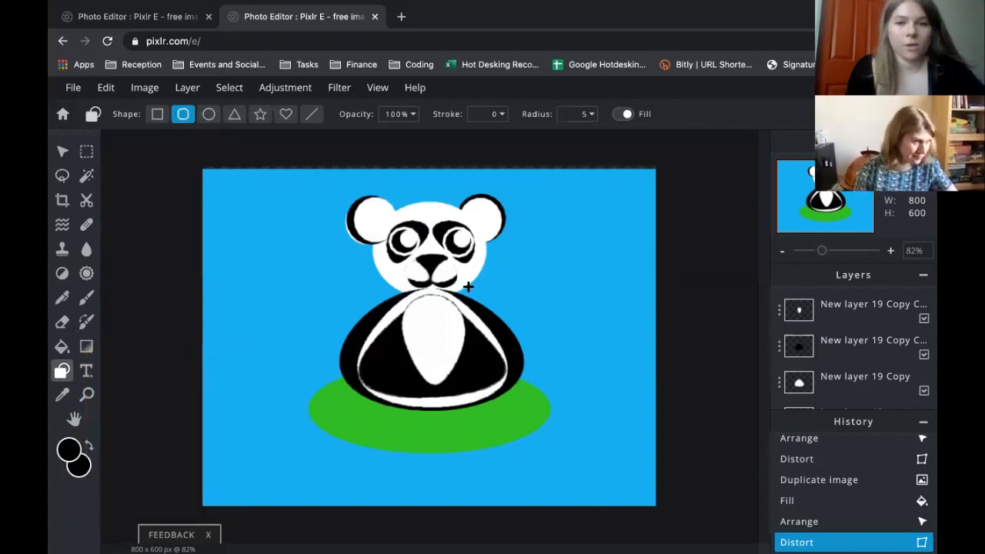
drag(468, 285, 523, 369)
key(Delete)
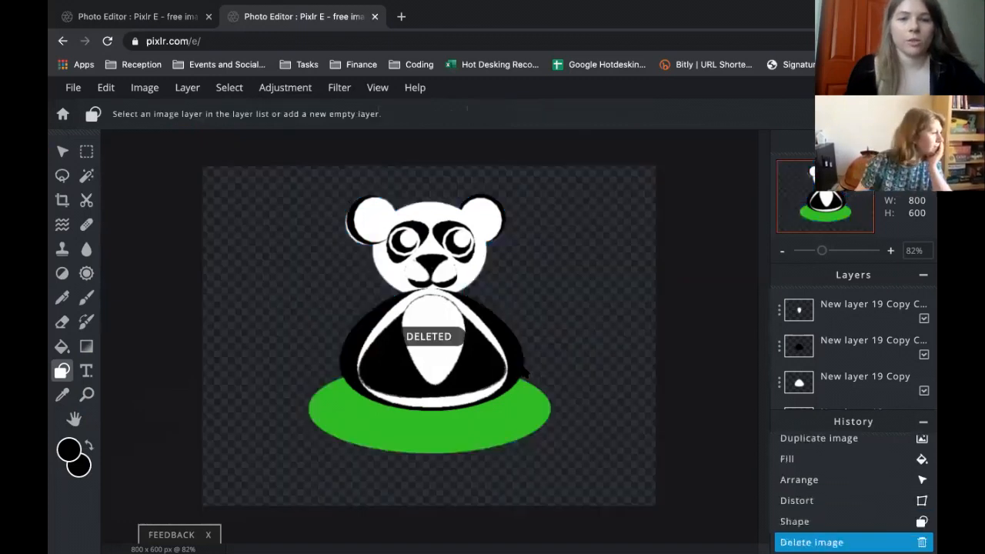
key(ctrl+z)
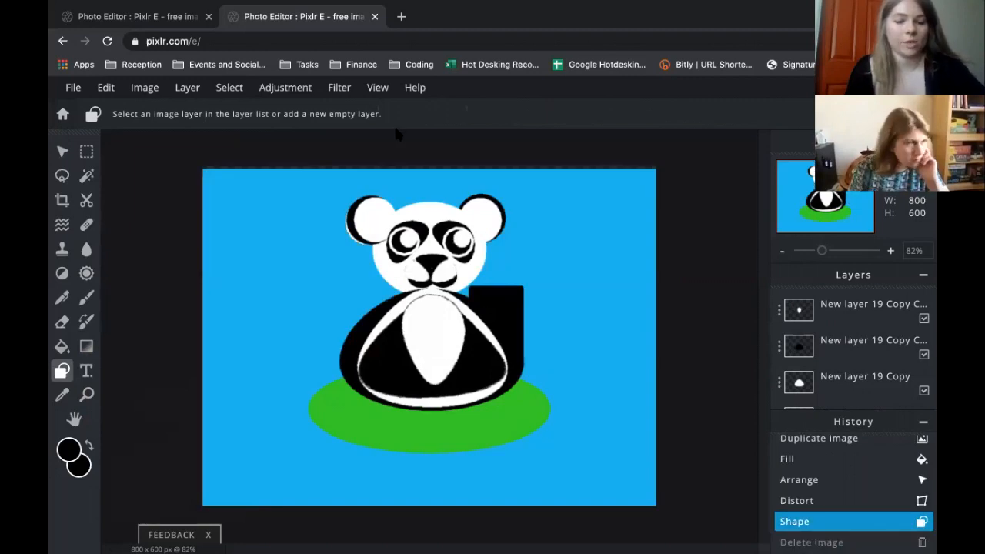
key(ctrl+z)
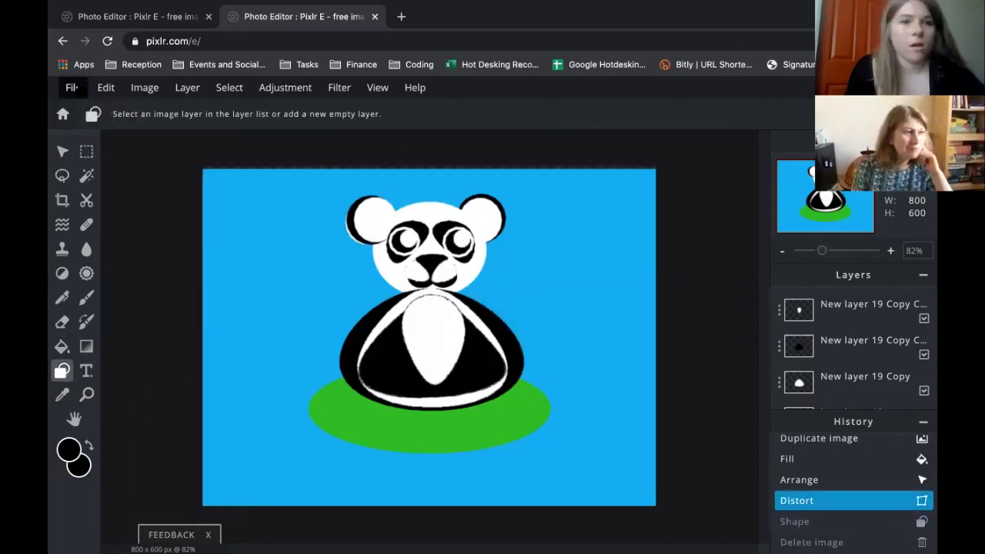
Add a new layer and draw a black rounded rectangle about 79 × 220 over the right side of the panda's body.
click(75, 88)
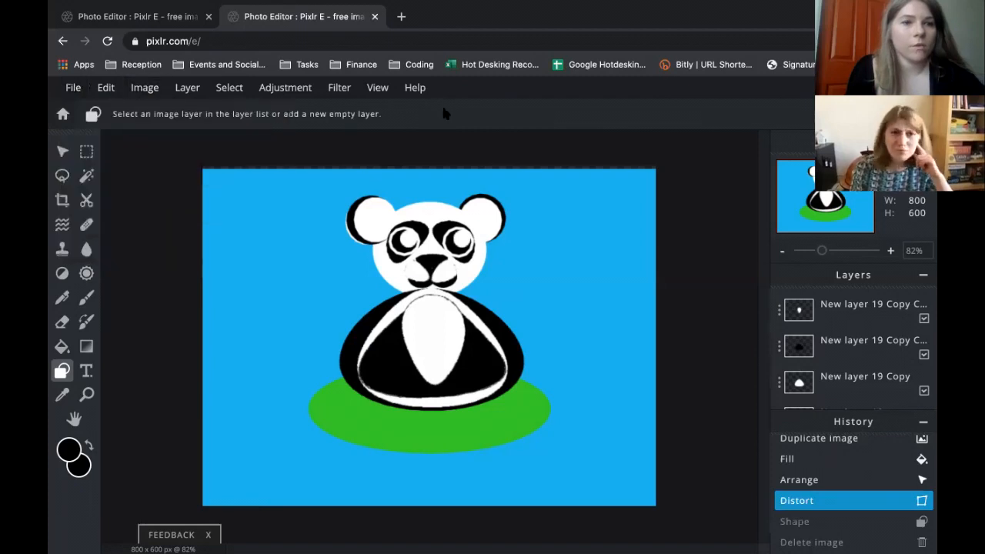
mouse_move(92, 89)
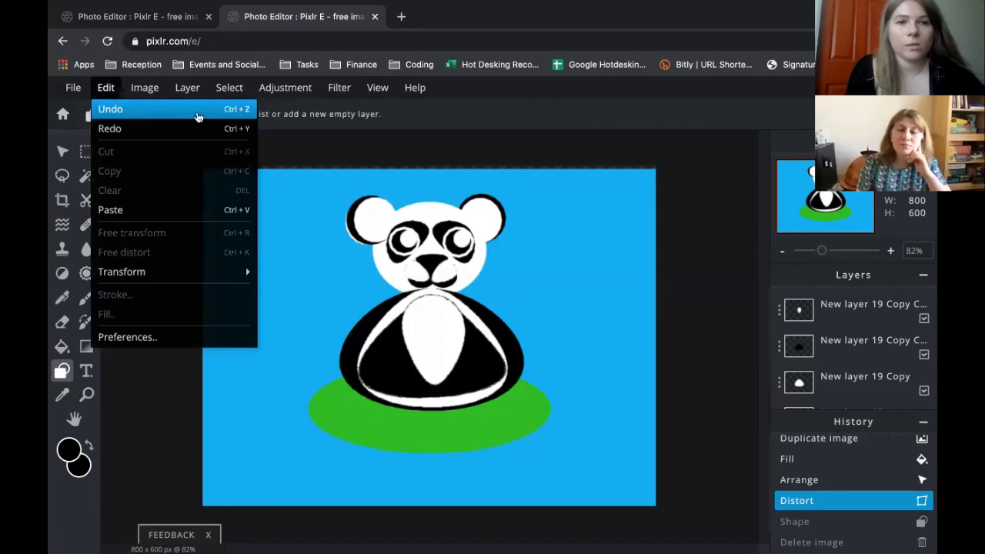
mouse_move(364, 88)
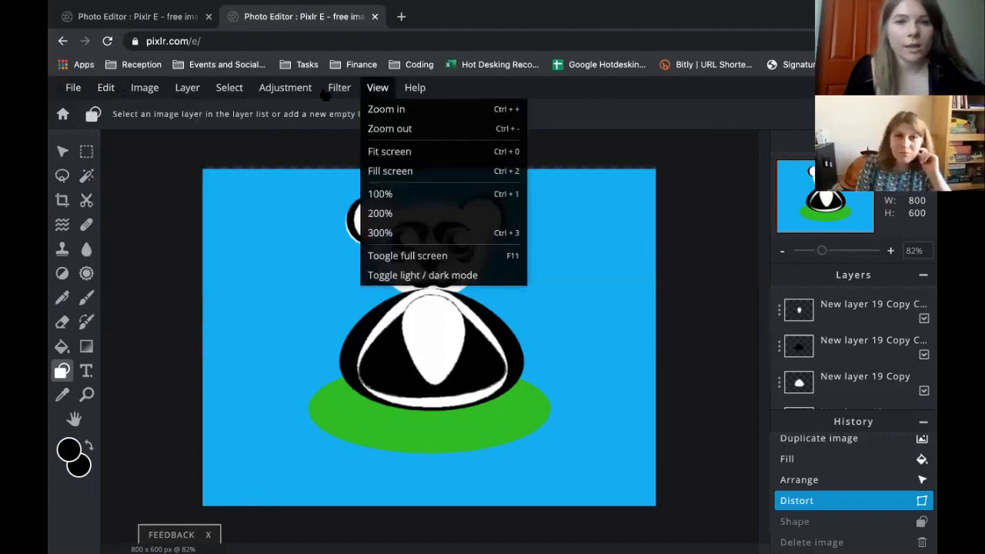
mouse_move(193, 88)
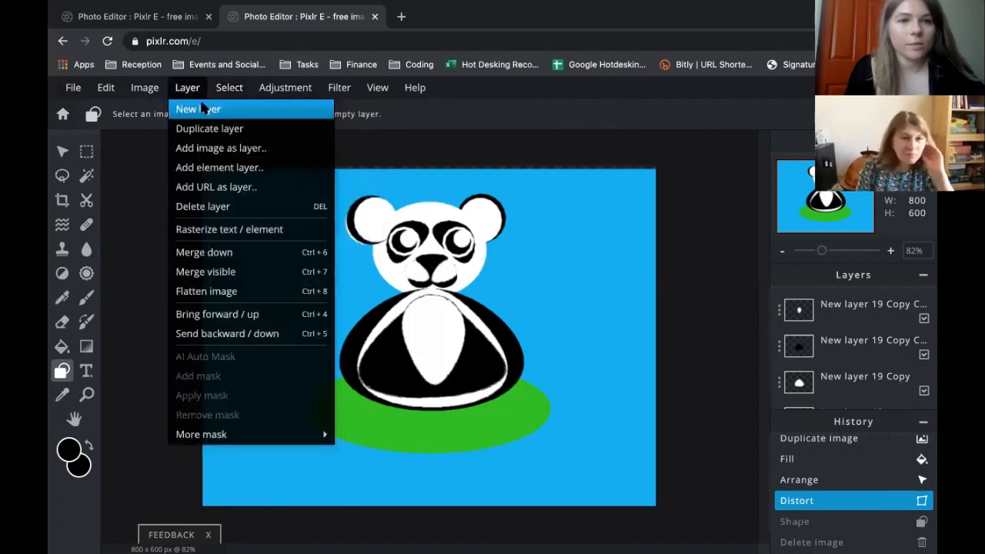
click(200, 108)
drag(524, 345, 520, 415)
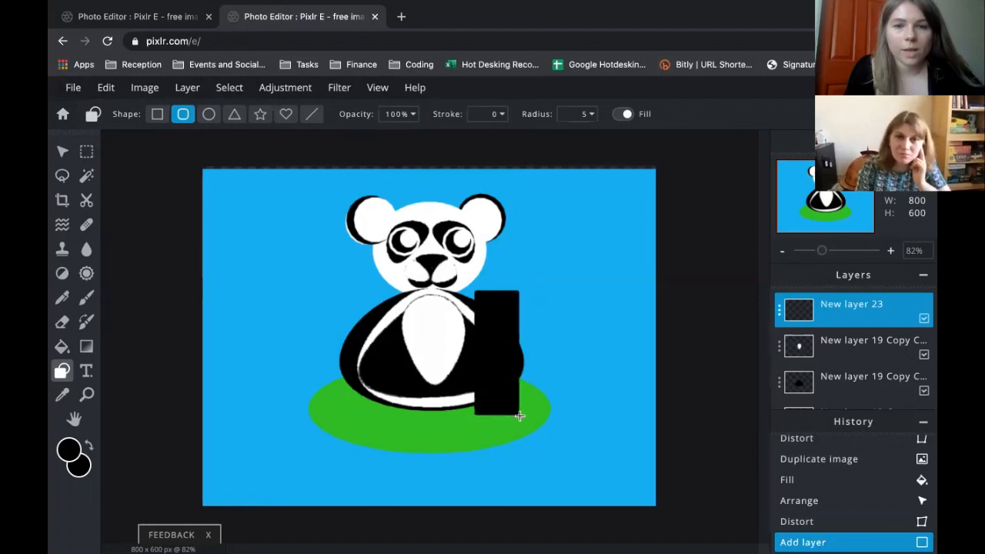
Set the rounded rectangle tool's corner radius to 45 and make the drawn black rectangle ready for arranging.
click(588, 115)
drag(486, 136, 530, 138)
click(672, 125)
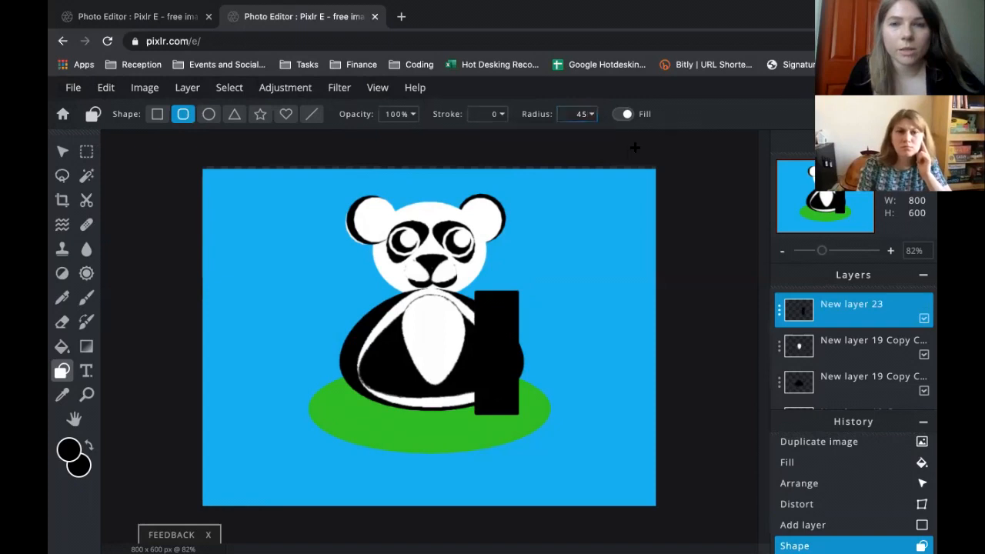
key(v)
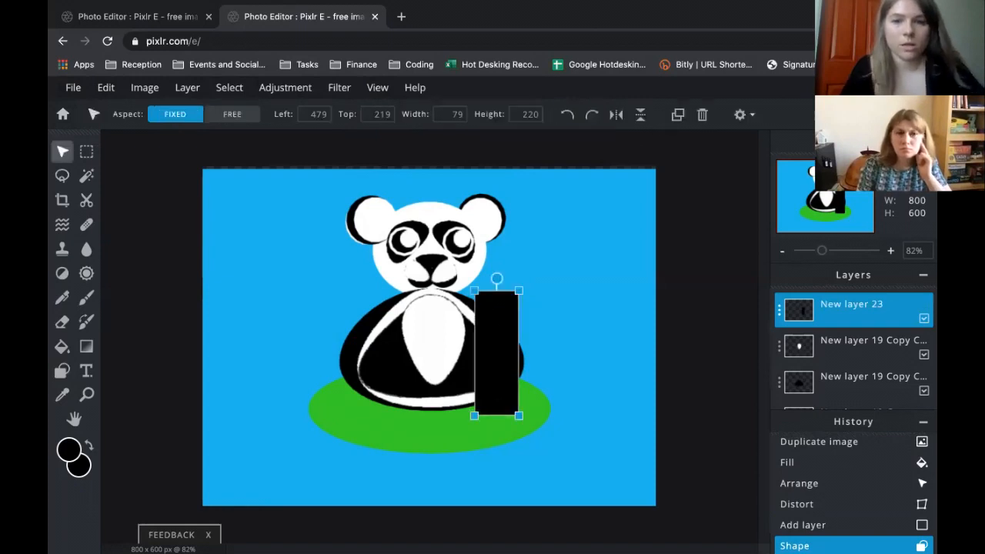
Delete the square-cornered black rectangle over the right side of the panda's body.
key(Delete)
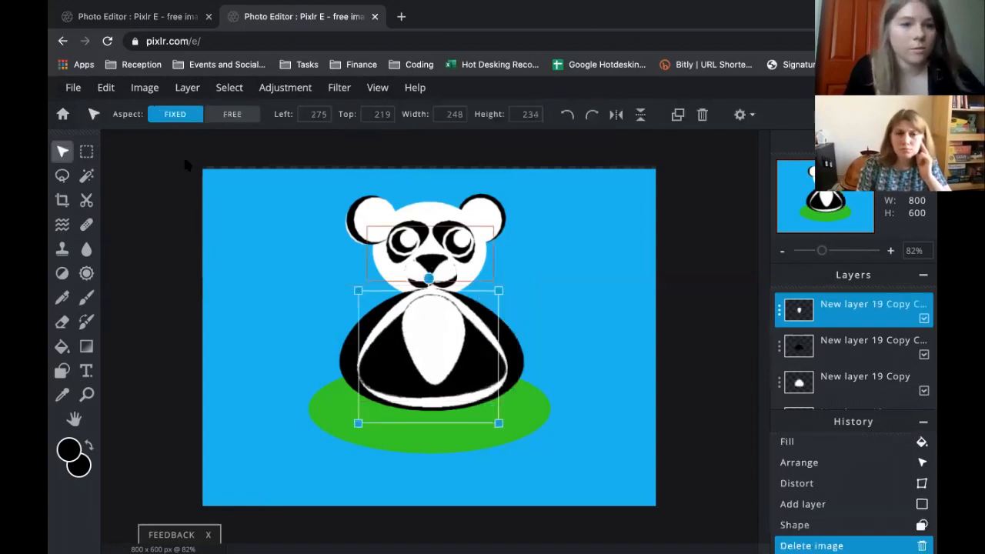
click(61, 371)
drag(503, 287, 536, 416)
click(591, 113)
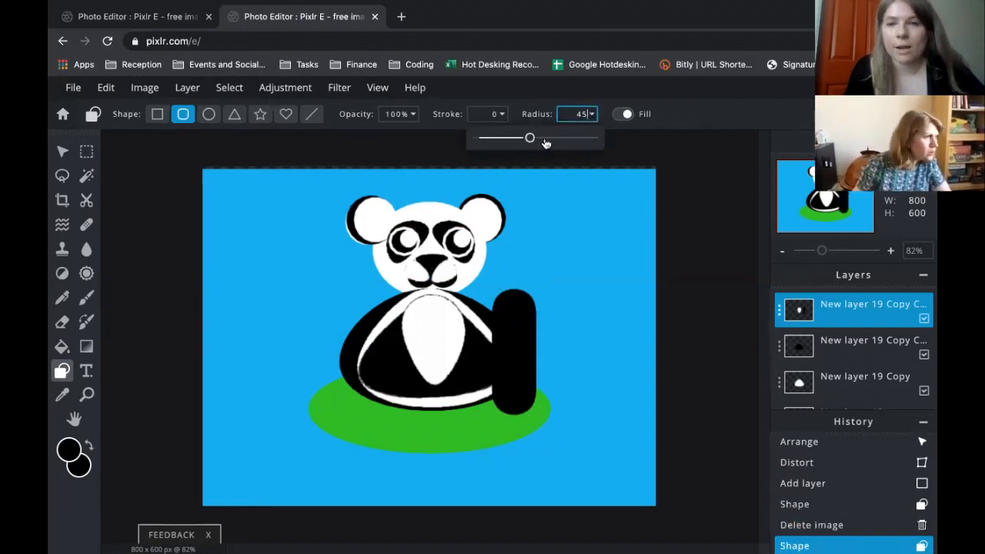
click(725, 116)
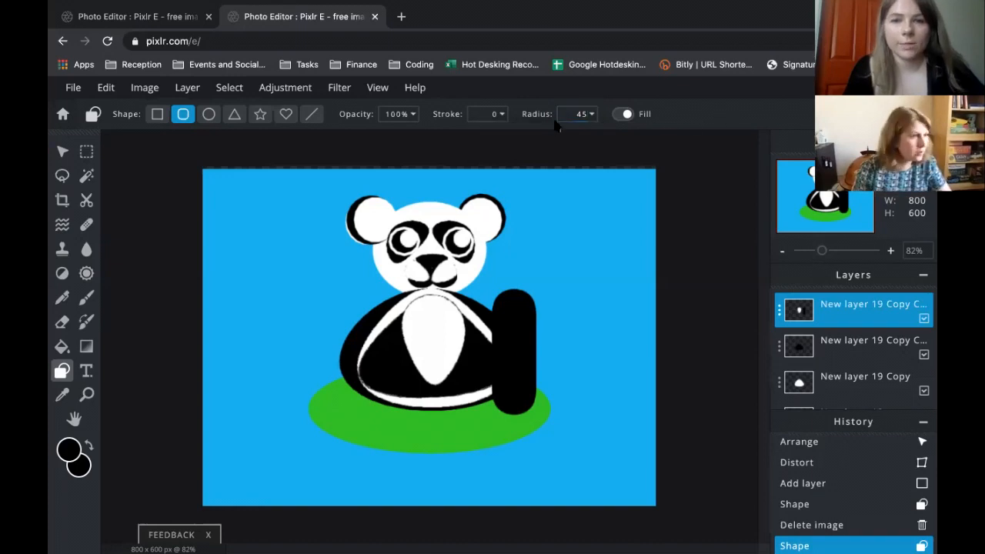
key(v)
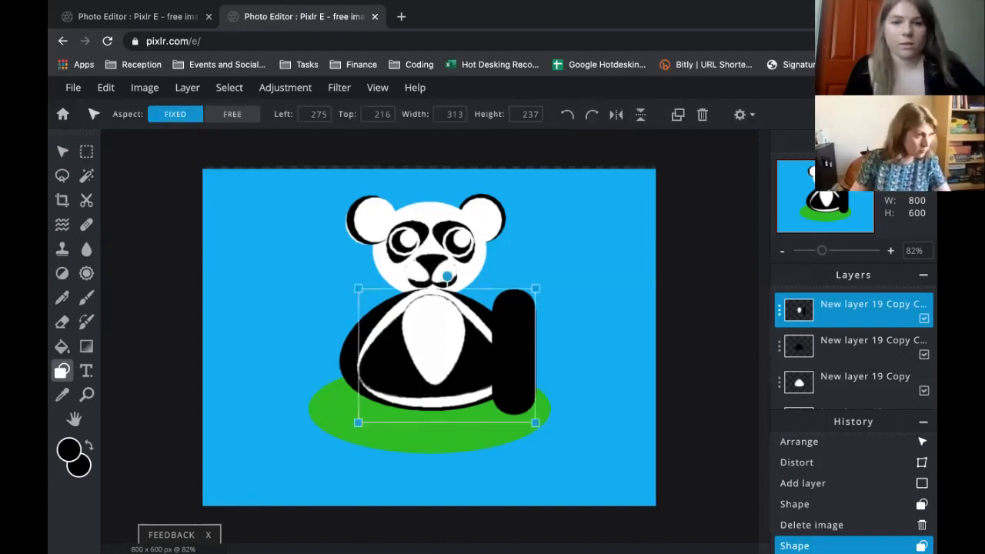
click(592, 301)
click(524, 343)
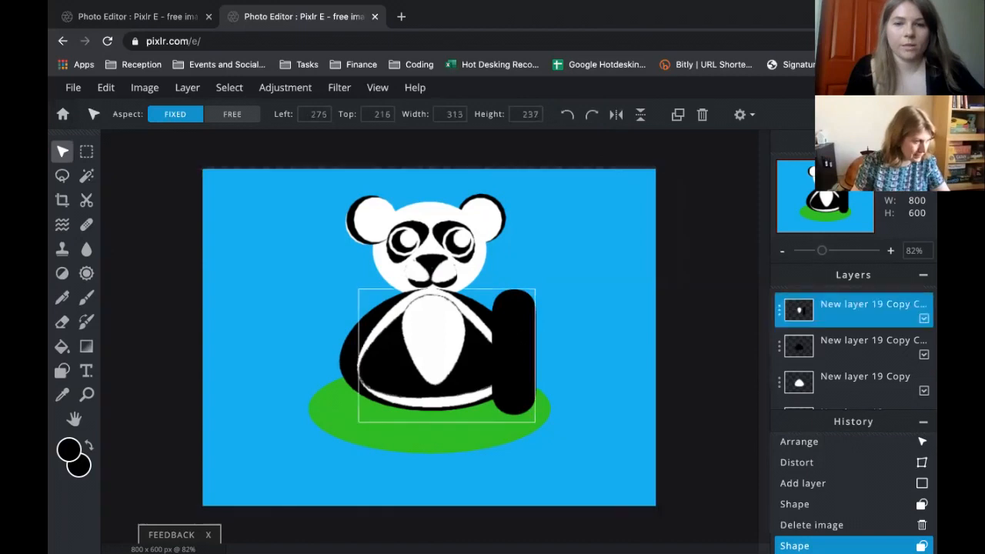
key(ctrl+z)
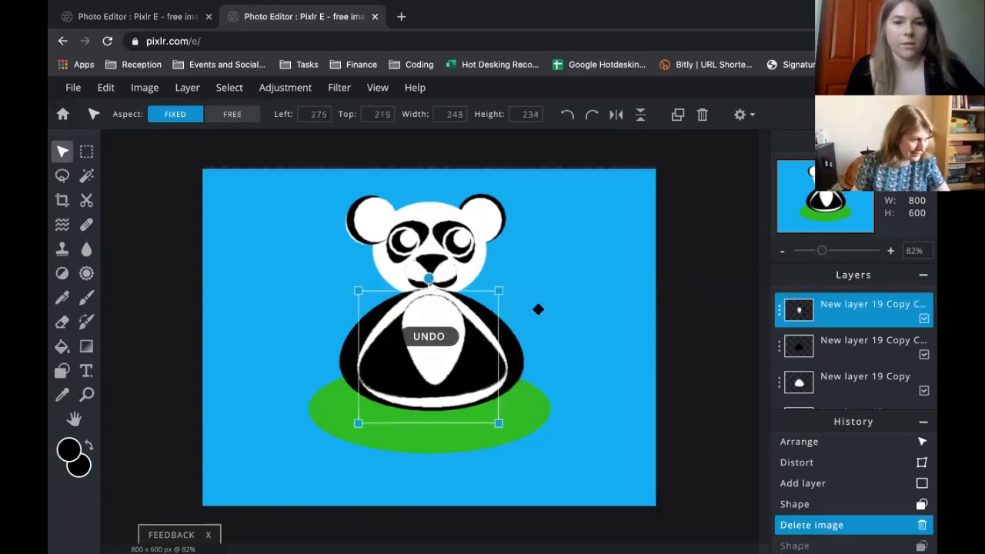
Add a new layer and draw a black rounded rectangle about 74 × 237 over the right side of the panda's body.
click(549, 254)
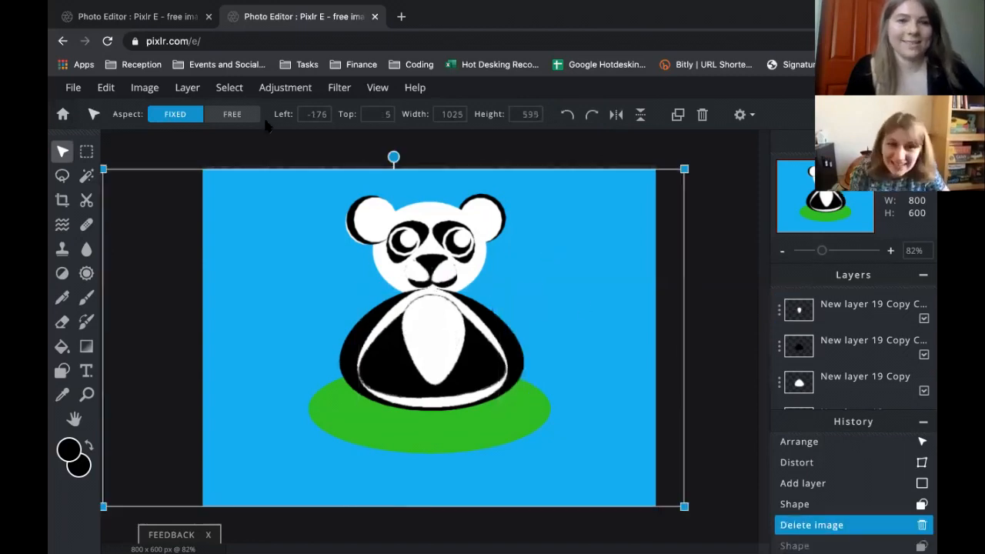
click(187, 87)
click(198, 109)
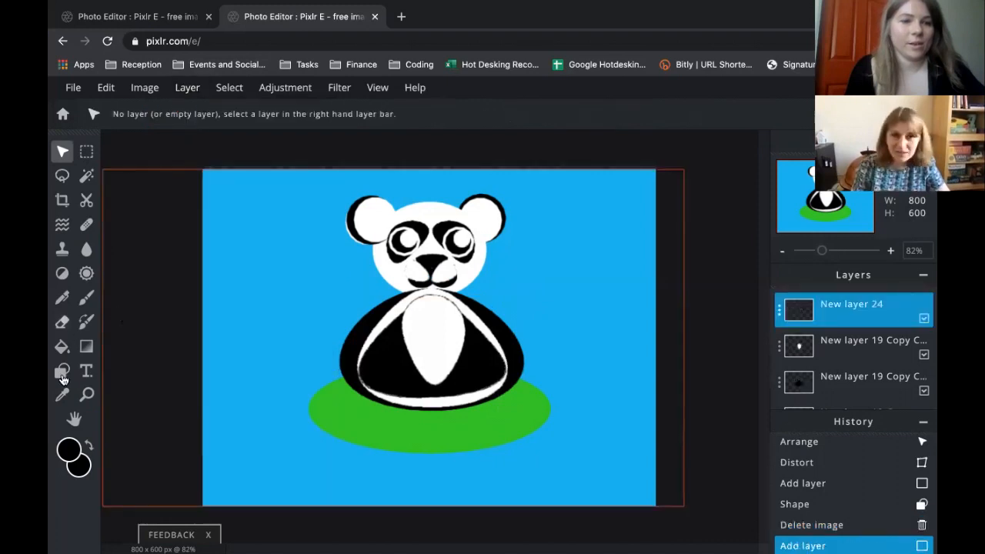
click(62, 371)
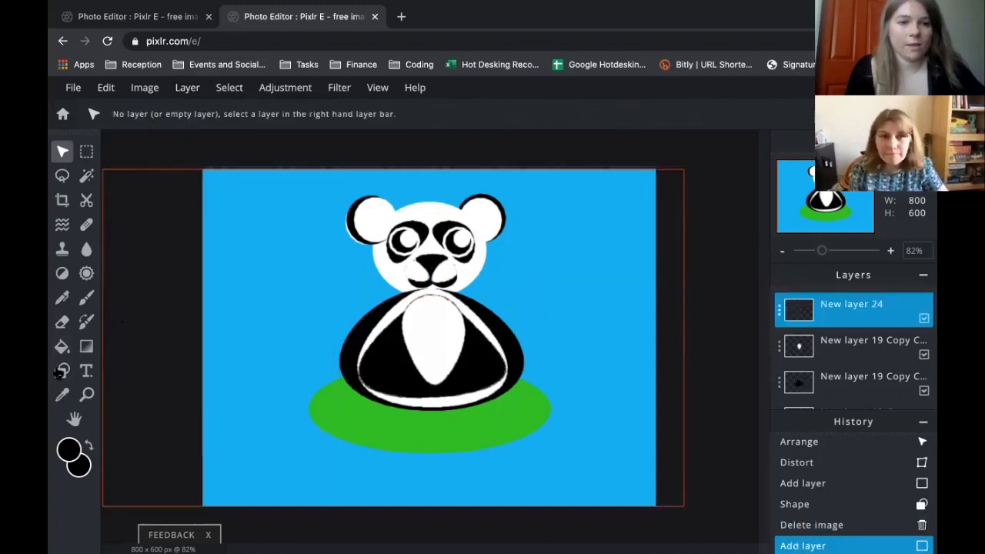
drag(493, 286, 535, 421)
Rotate the black rounded rectangle about 40° counterclockwise and move it up so it slopes from the panda's neck like an arm.
key(v)
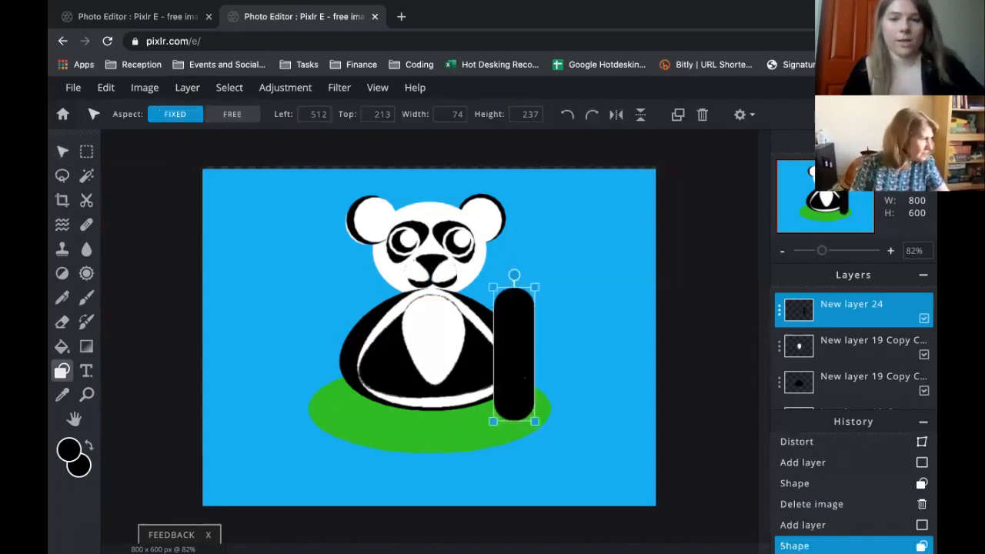
drag(514, 277, 437, 289)
drag(509, 340, 527, 321)
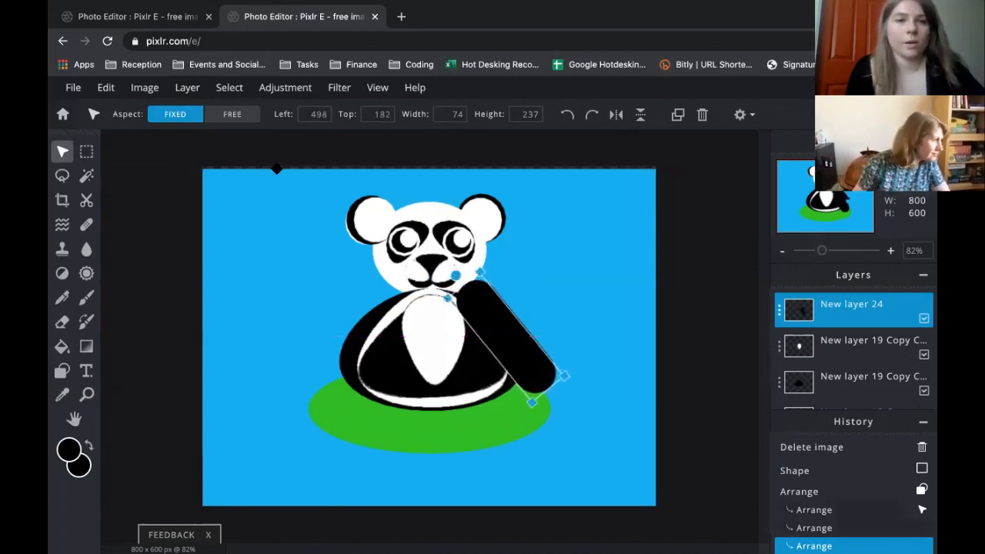
Free-distort the black arm into a curved, tapered shape with corners at about 426 × 204, 638 × 180, 489 × 313 and 593 × 382.
click(106, 87)
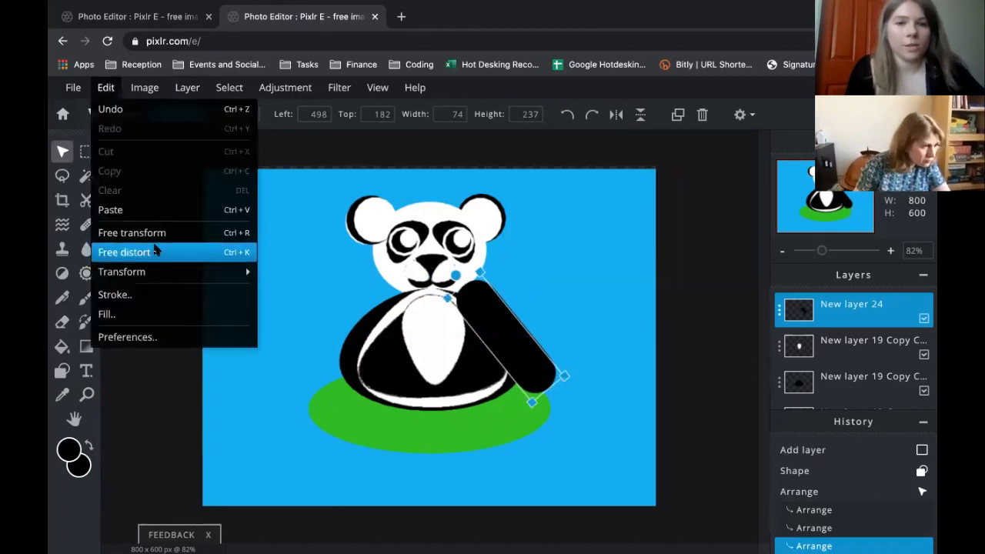
click(154, 252)
drag(454, 394, 497, 324)
drag(546, 284, 564, 270)
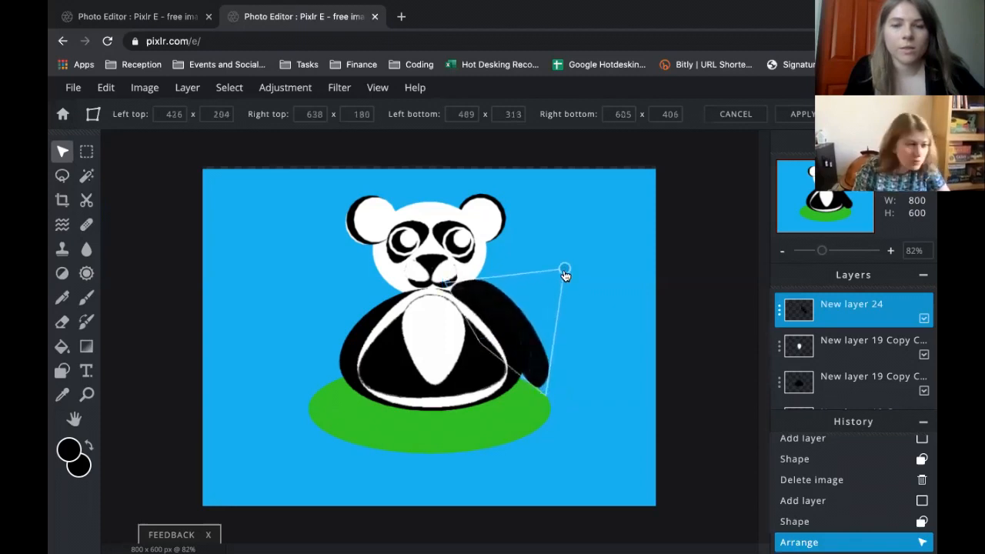
drag(544, 396, 538, 382)
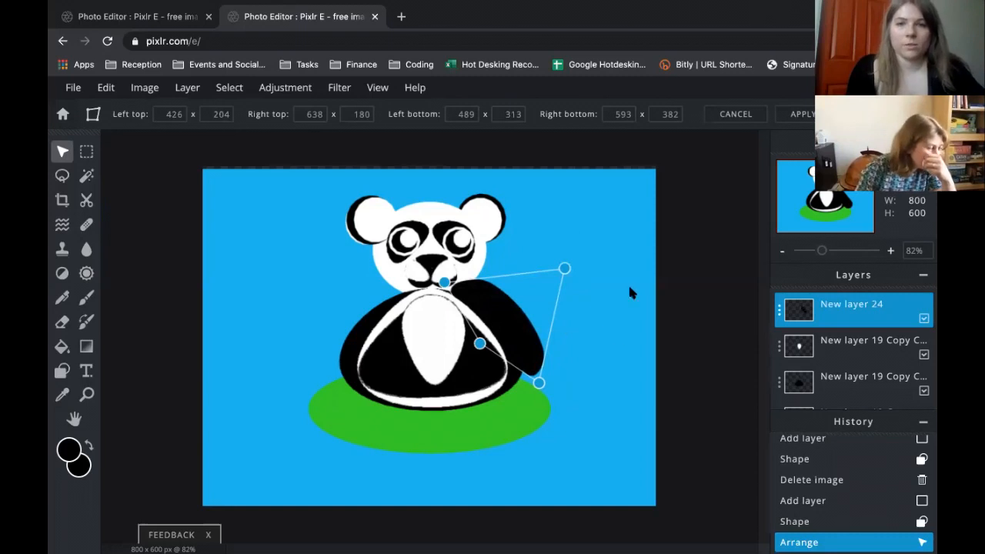
click(803, 114)
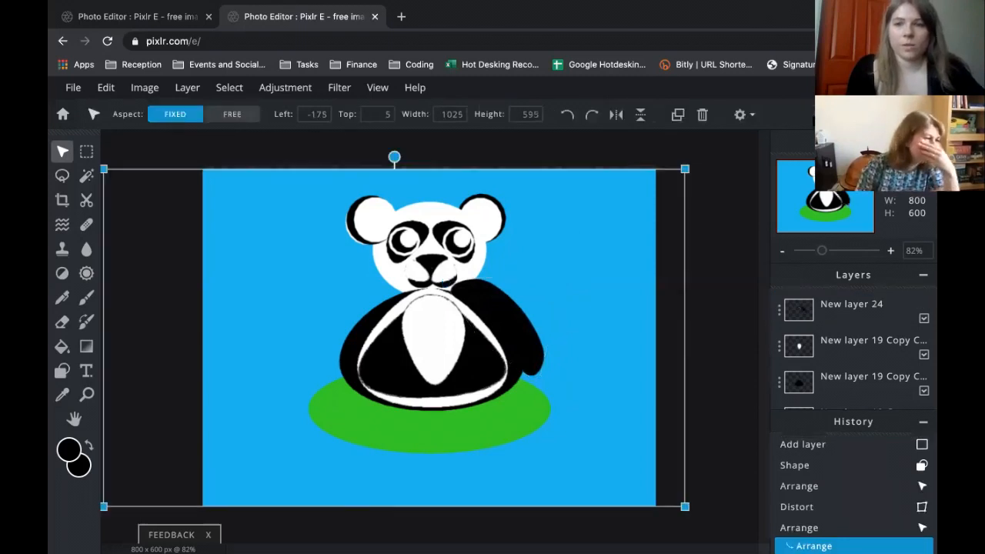
Duplicate the black arm, flip the copy horizontally and place it on the left side of the body at about 166 × 176.
click(519, 338)
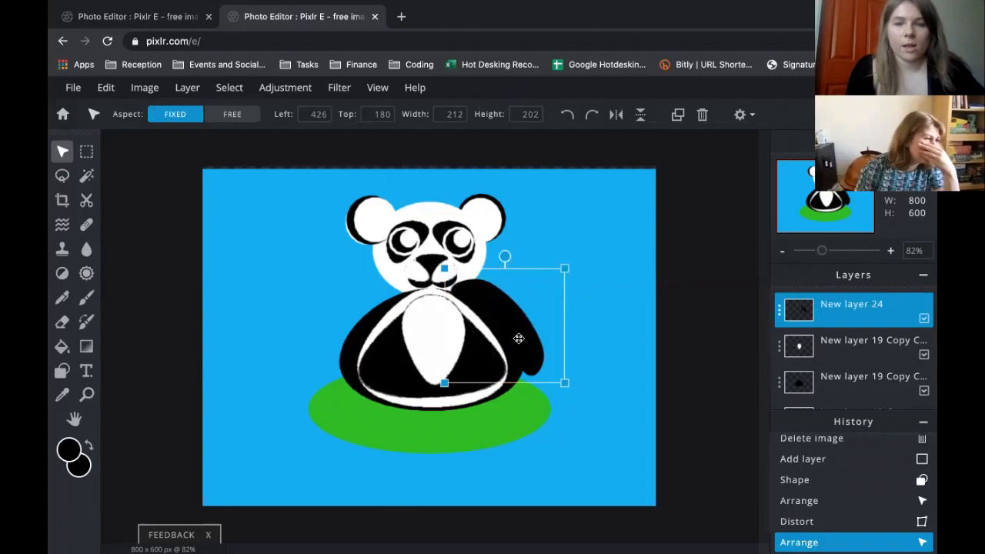
click(677, 115)
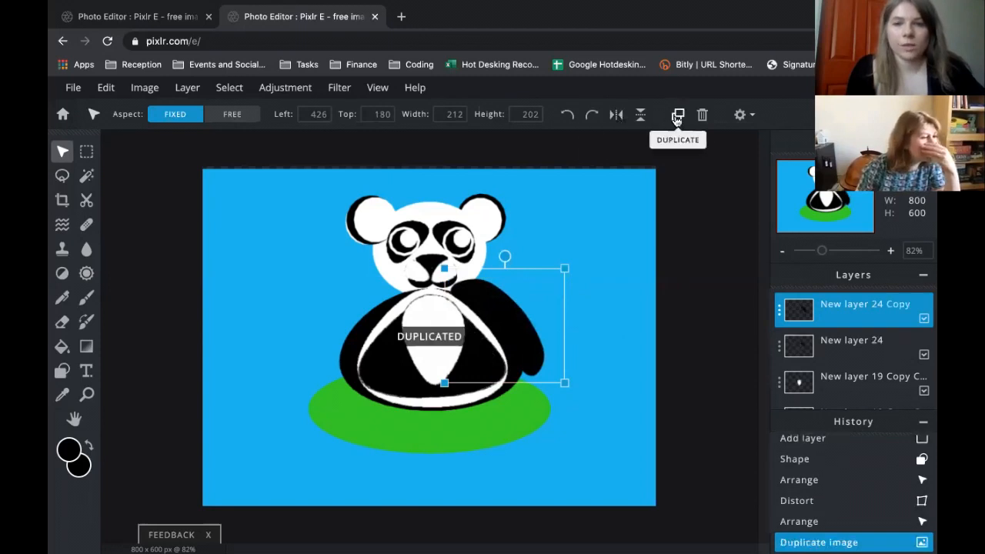
click(616, 116)
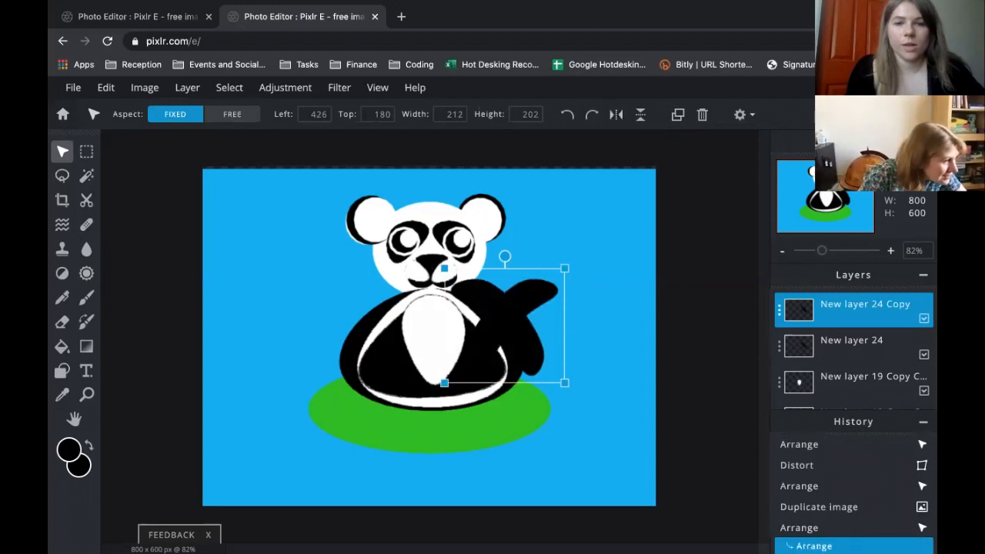
drag(408, 299, 266, 296)
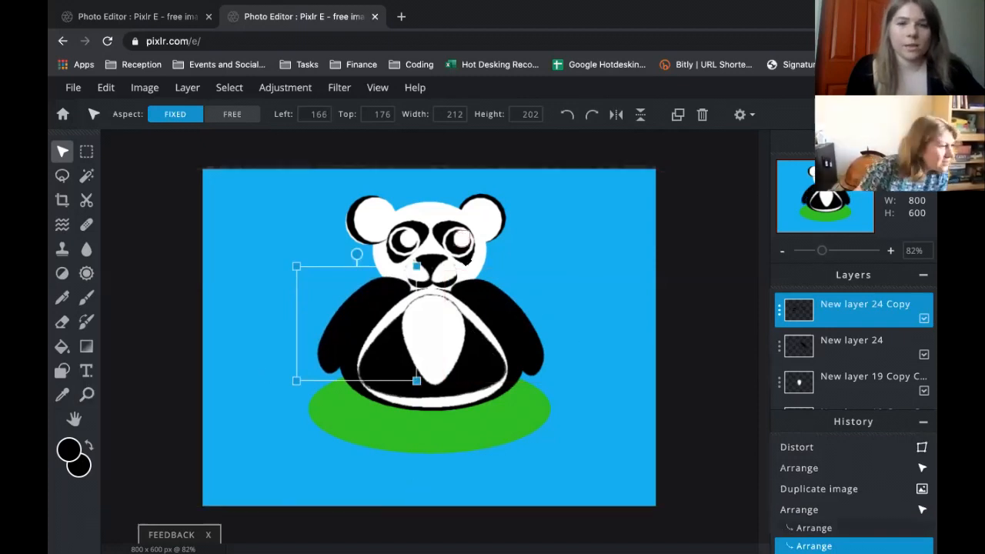
Move the left arm's layer, New layer 24 Copy, down the layer stack to just below the white head on Layer 3.
scroll(860, 331, down, 5)
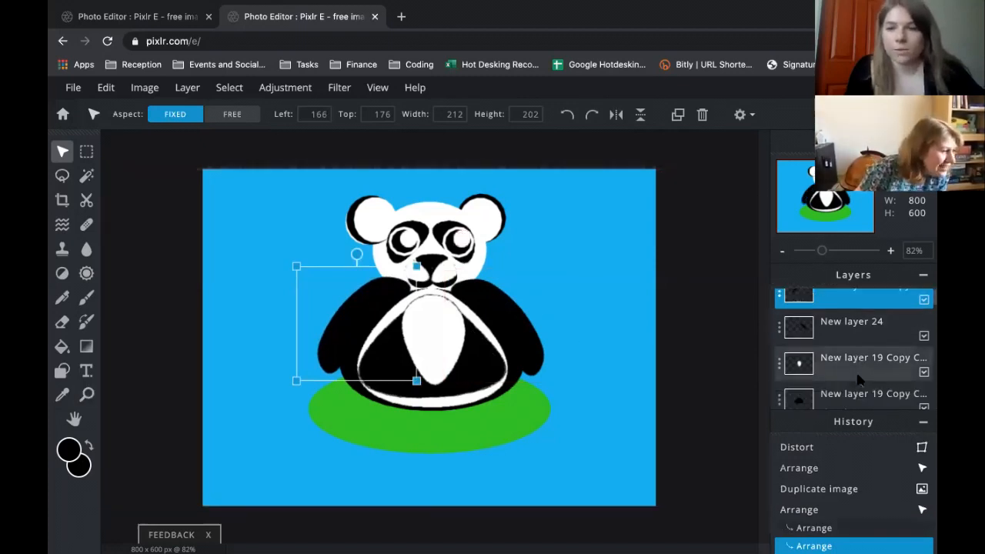
scroll(860, 381, up, 3)
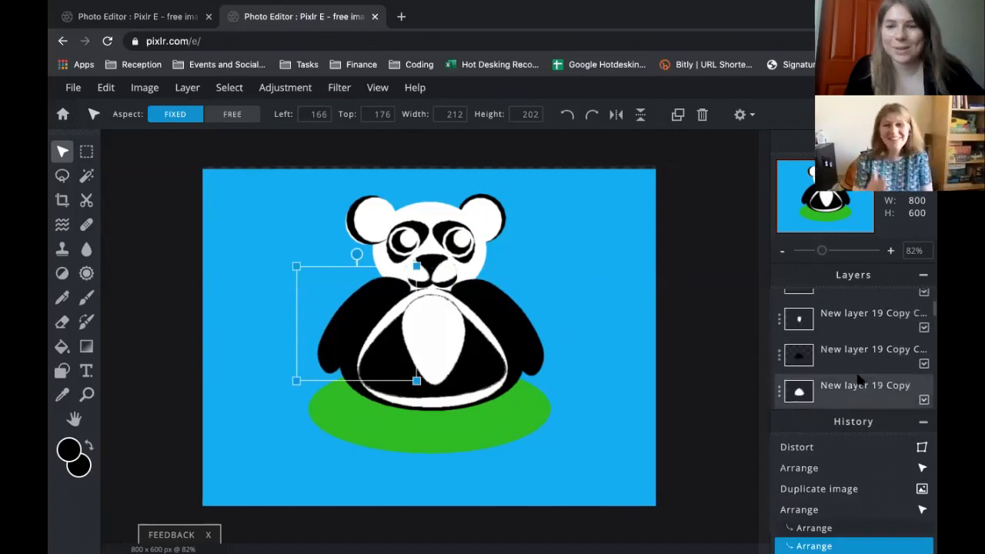
scroll(860, 381, down, 1)
scroll(858, 381, up, 2)
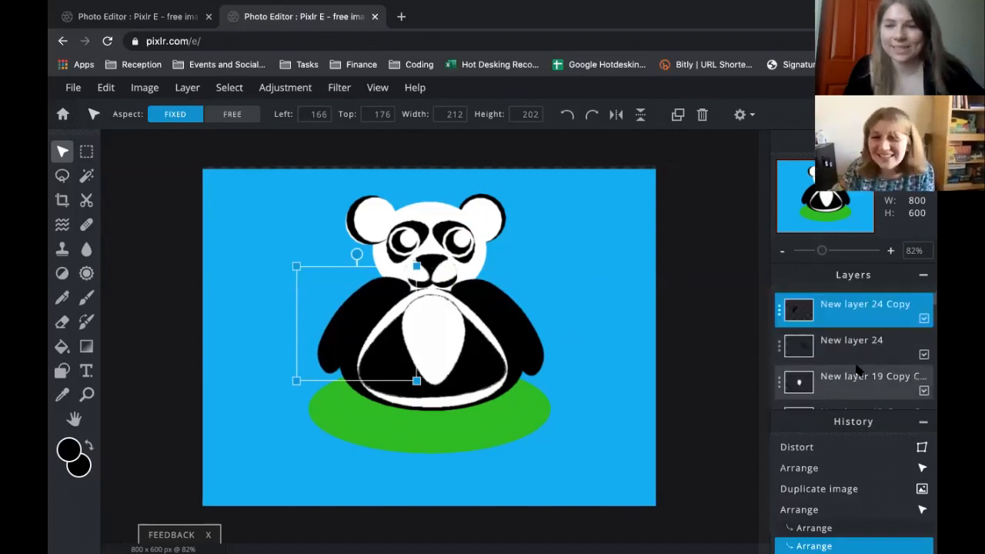
scroll(858, 383, down, 2)
scroll(859, 384, down, 8)
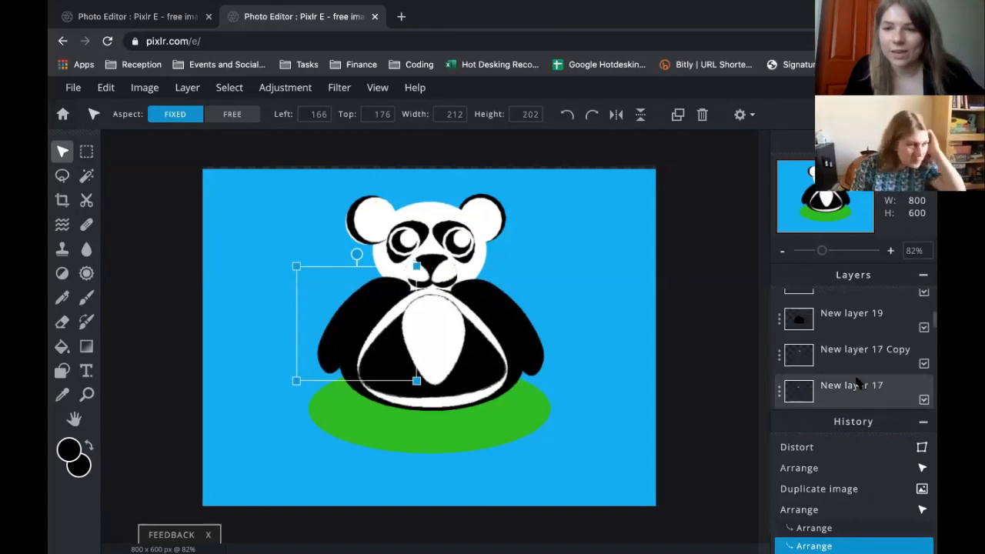
scroll(859, 384, down, 8)
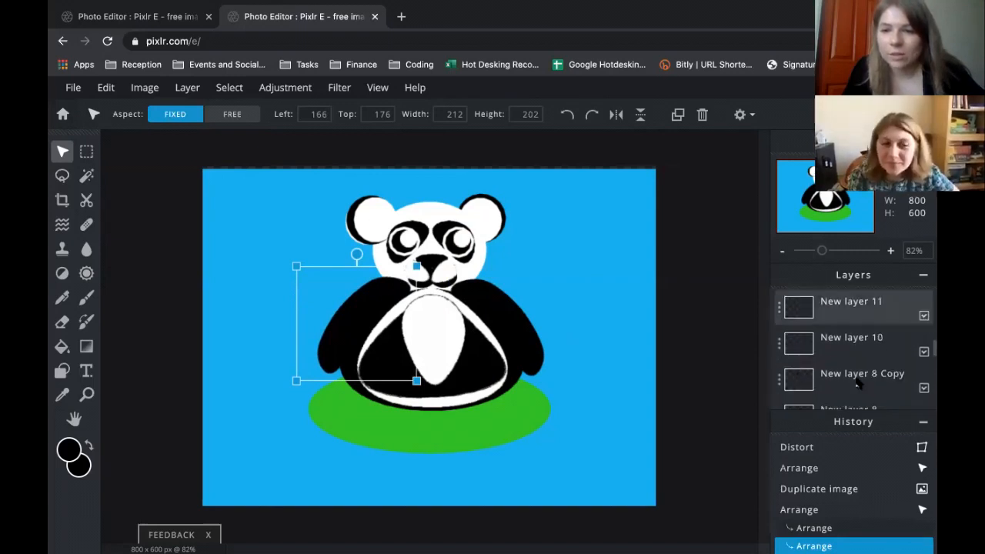
scroll(859, 383, down, 2)
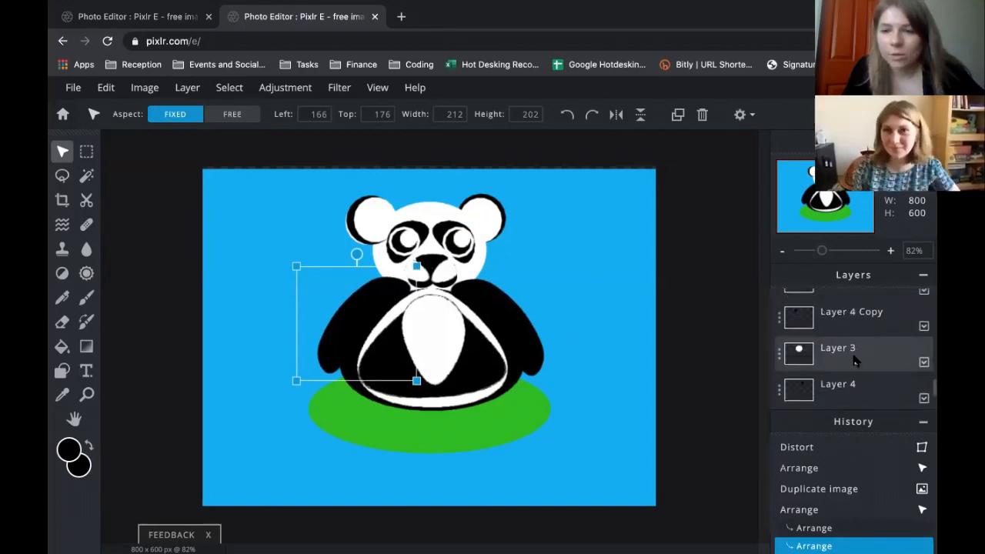
scroll(847, 398, down, 2)
scroll(847, 397, up, 15)
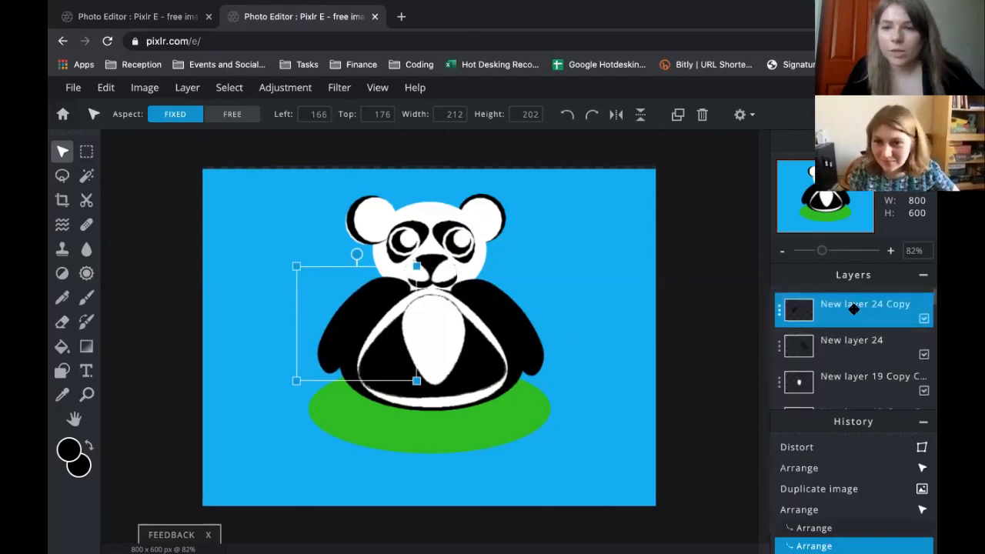
drag(853, 316, 837, 375)
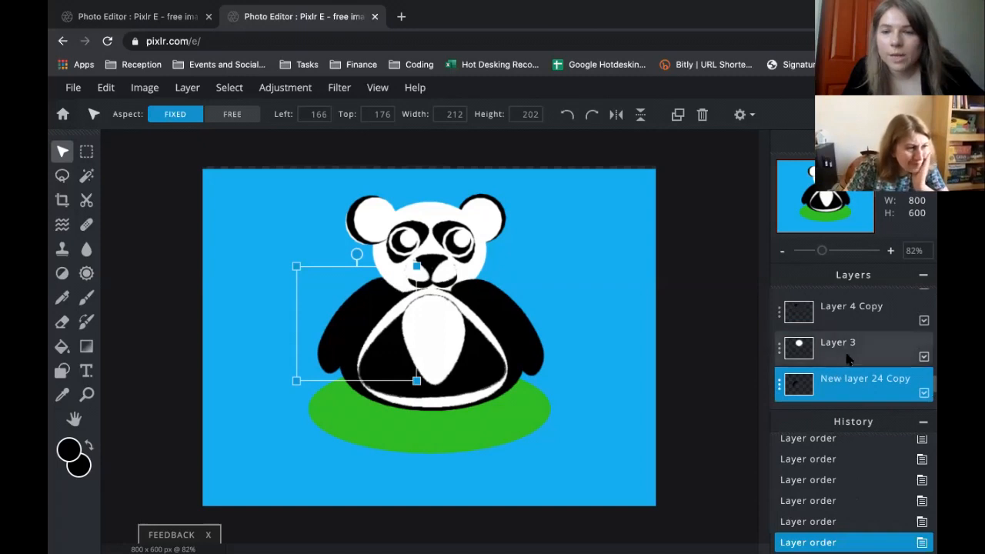
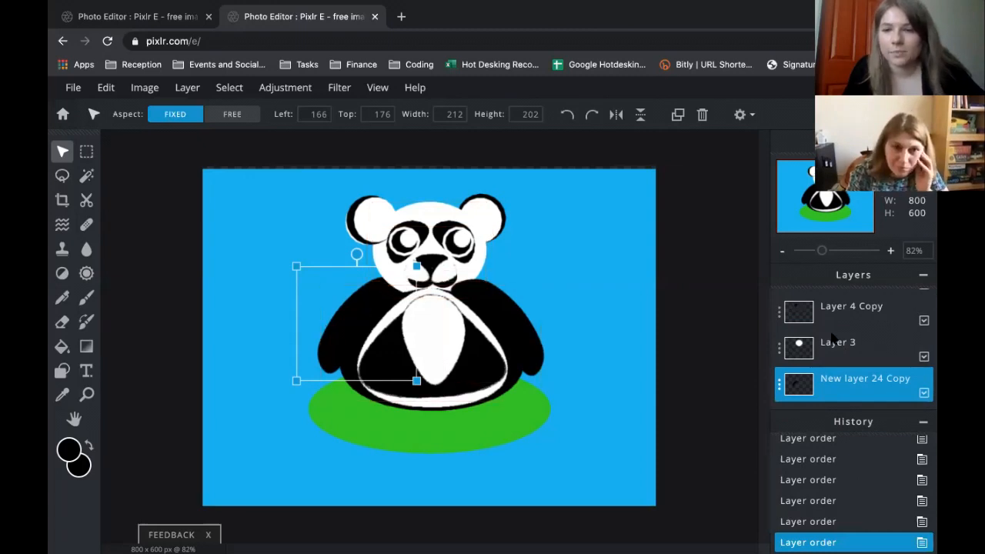
Move the right arm's layer, New layer 24, down the layer stack to between Layer 3 and New layer 24 Copy.
scroll(829, 316, up, 3)
drag(827, 311, 833, 389)
scroll(834, 390, down, 1)
drag(838, 323, 840, 382)
scroll(838, 381, down, 2)
drag(846, 310, 840, 376)
scroll(840, 376, down, 2)
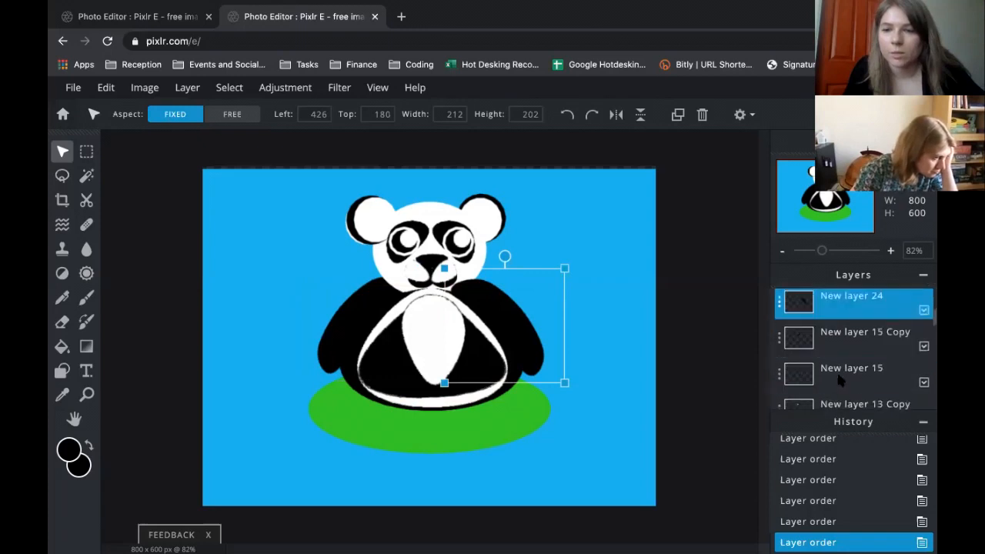
drag(849, 310, 847, 392)
scroll(846, 392, down, 2)
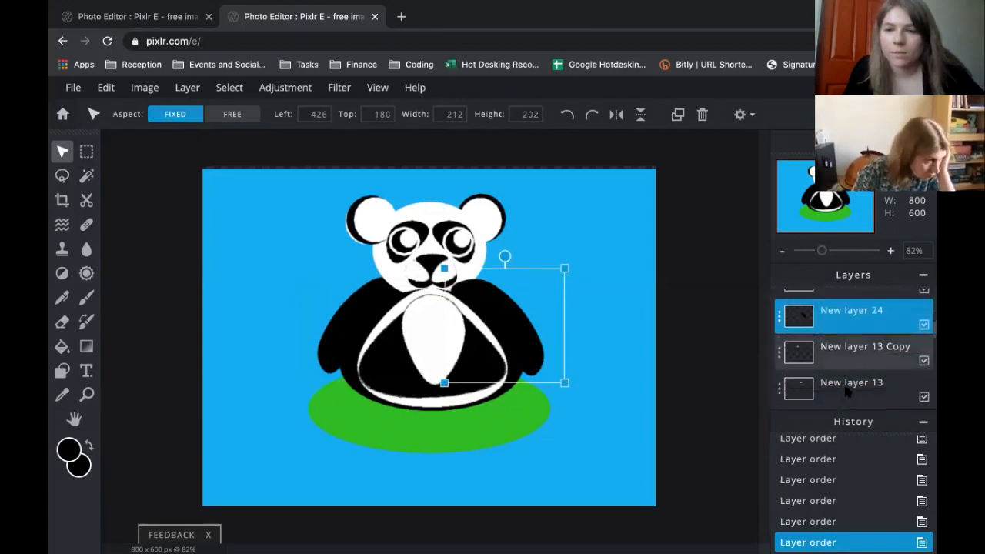
drag(860, 300, 858, 381)
scroll(858, 381, down, 2)
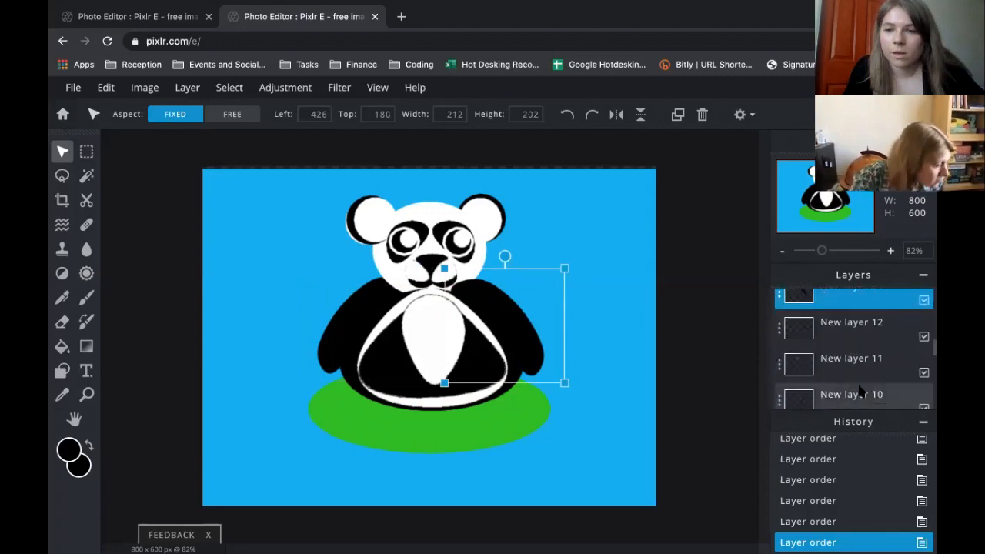
drag(857, 308, 854, 359)
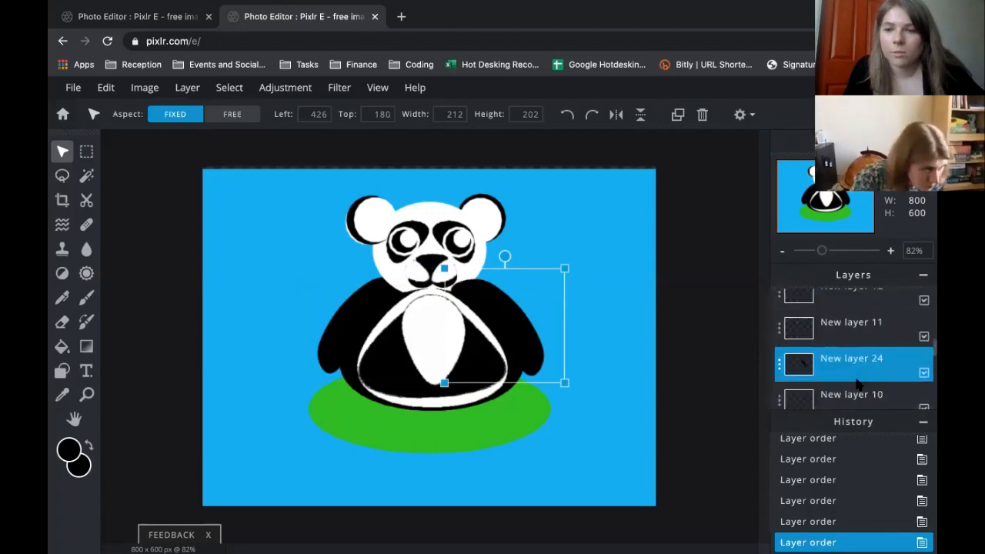
scroll(854, 359, down, 2)
drag(856, 304, 854, 360)
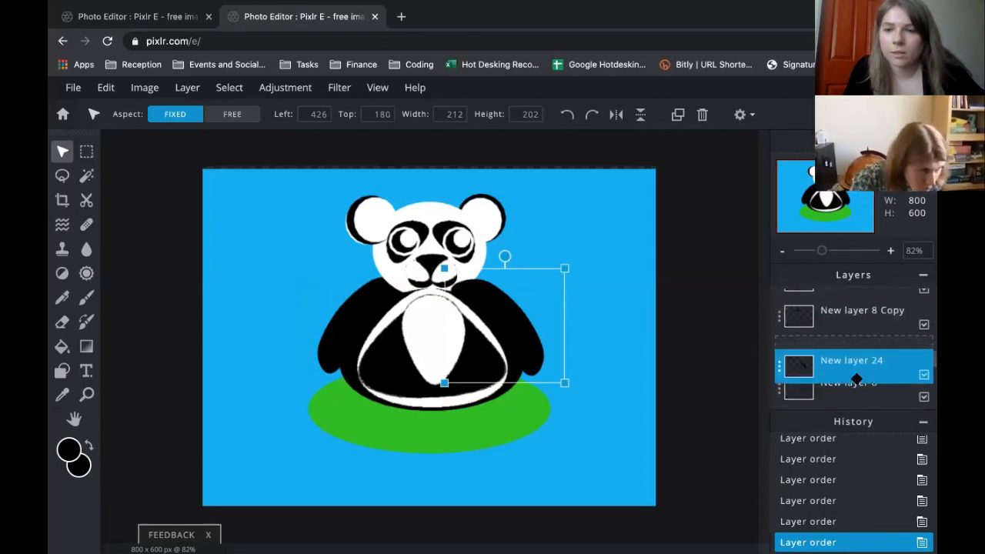
scroll(854, 360, down, 2)
drag(858, 296, 856, 375)
scroll(856, 375, down, 2)
drag(857, 316, 856, 378)
scroll(855, 315, down, 1)
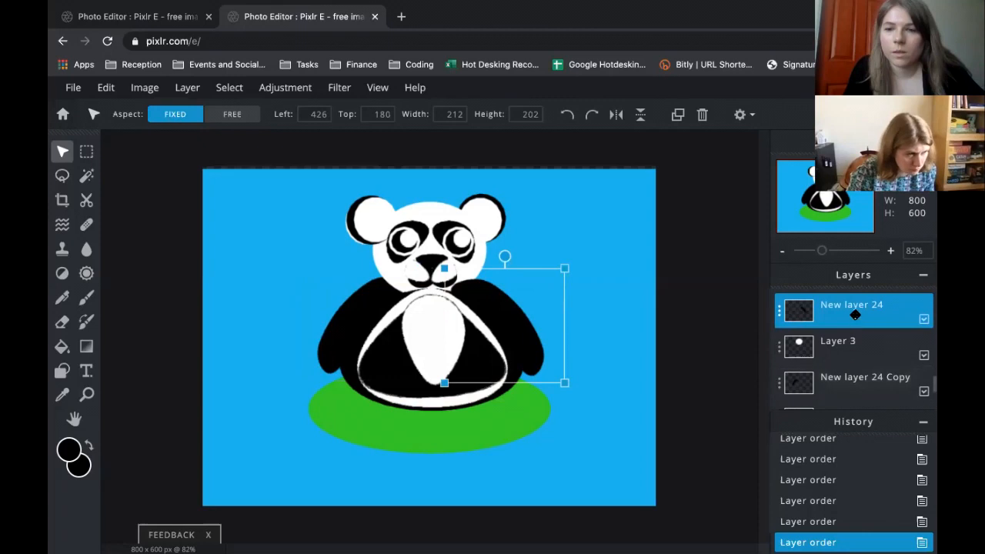
drag(855, 324, 852, 351)
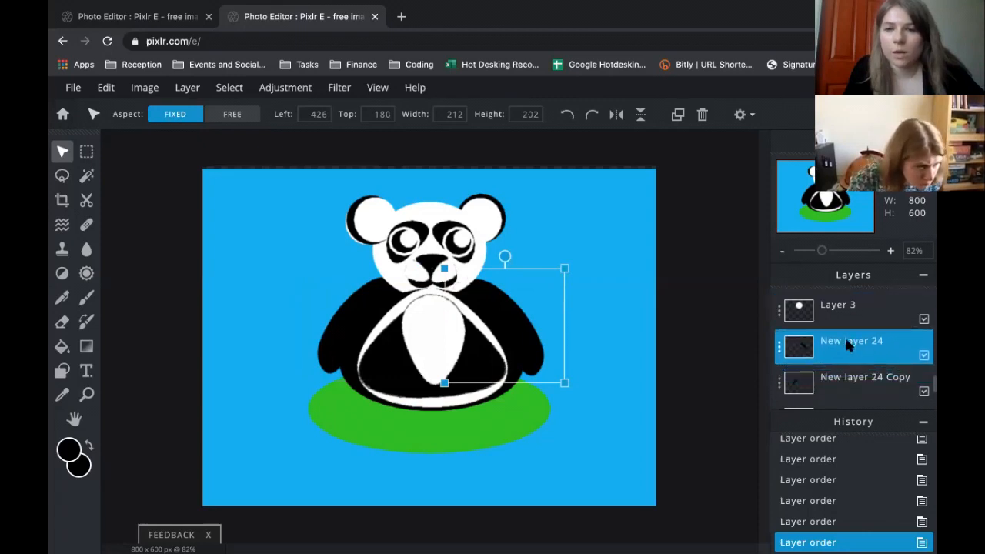
Move the small white chest's layer down the layer stack, past New layer 12 and New layer 11.
scroll(845, 336, up, 5)
mouse_move(840, 306)
mouse_down()
mouse_move(840, 387)
mouse_move(838, 365)
mouse_move(844, 377)
mouse_move(845, 308)
mouse_move(836, 387)
mouse_move(844, 323)
mouse_move(844, 396)
mouse_move(848, 309)
mouse_up()
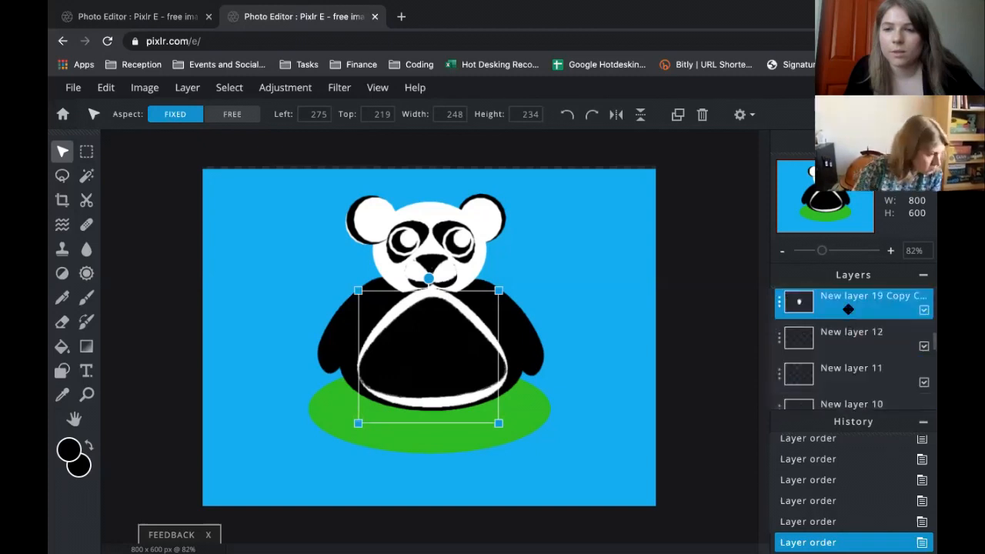
drag(851, 358, 846, 378)
scroll(845, 339, down, 1)
drag(845, 341, 847, 375)
scroll(846, 347, down, 1)
drag(844, 296, 846, 376)
scroll(846, 338, down, 2)
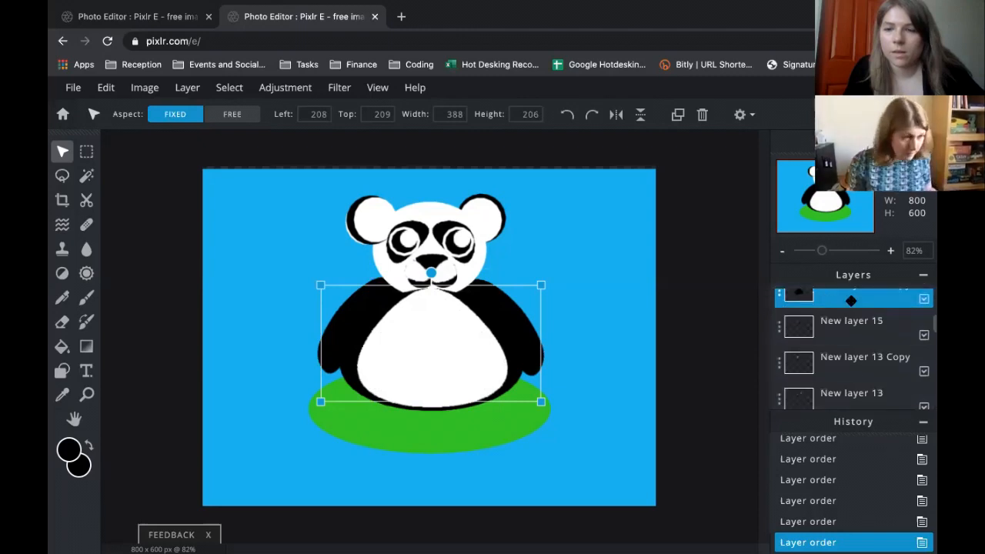
Move the black inner body's layer down the layer stack, past New layer 15, New layer 13 Copy and New layer 13.
drag(851, 302, 846, 355)
scroll(850, 331, down, 1)
drag(852, 314, 848, 378)
scroll(849, 384, down, 2)
drag(860, 296, 859, 382)
click(853, 341)
drag(855, 342, 839, 323)
scroll(856, 331, down, 2)
mouse_move(838, 362)
mouse_down()
mouse_move(839, 292)
mouse_move(841, 378)
mouse_up()
scroll(839, 369, down, 2)
drag(835, 321, 839, 384)
scroll(836, 362, up, 1)
scroll(838, 350, down, 3)
scroll(830, 343, up, 1)
drag(831, 318, 834, 376)
scroll(839, 368, down, 2)
scroll(846, 358, up, 1)
scroll(847, 363, down, 3)
scroll(846, 346, down, 5)
Restack the body layers directly below Layer 3, with the white chest above the black inner body and New layer 19 Copy underneath.
click(825, 343)
drag(826, 308, 824, 343)
scroll(823, 317, up, 1)
scroll(825, 317, down, 1)
mouse_move(827, 309)
mouse_down()
mouse_move(829, 330)
mouse_move(829, 308)
mouse_up()
scroll(828, 309, down, 2)
click(829, 348)
drag(830, 351, 830, 310)
scroll(830, 324, up, 2)
drag(828, 390, 832, 348)
scroll(832, 346, down, 1)
mouse_move(831, 311)
mouse_down()
mouse_move(831, 375)
mouse_move(840, 305)
mouse_up()
scroll(832, 374, down, 3)
scroll(844, 387, down, 1)
click(846, 382)
scroll(845, 379, down, 2)
drag(845, 382, 825, 312)
scroll(846, 314, up, 3)
scroll(825, 314, up, 2)
drag(824, 367, 829, 324)
click(829, 332)
scroll(829, 339, down, 2)
drag(829, 395, 829, 375)
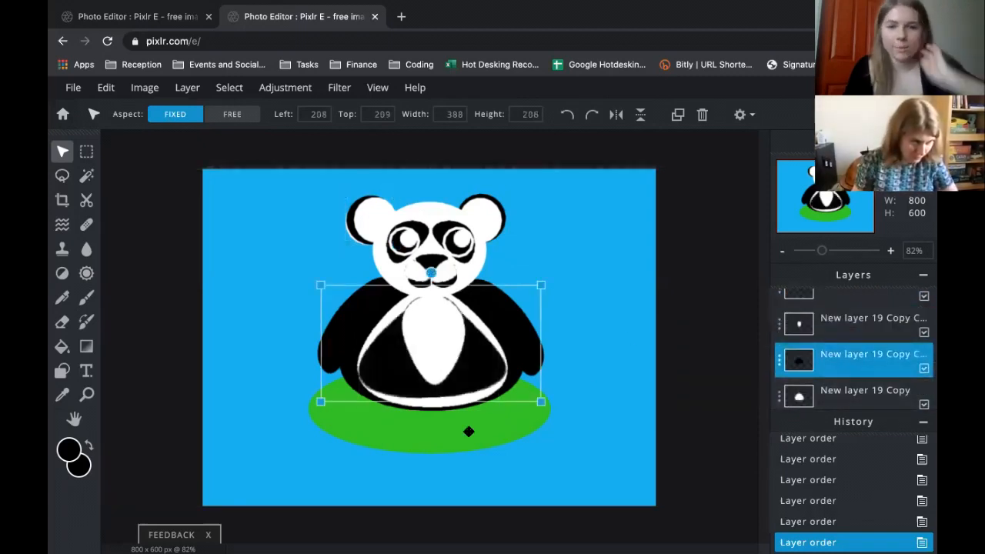
click(613, 377)
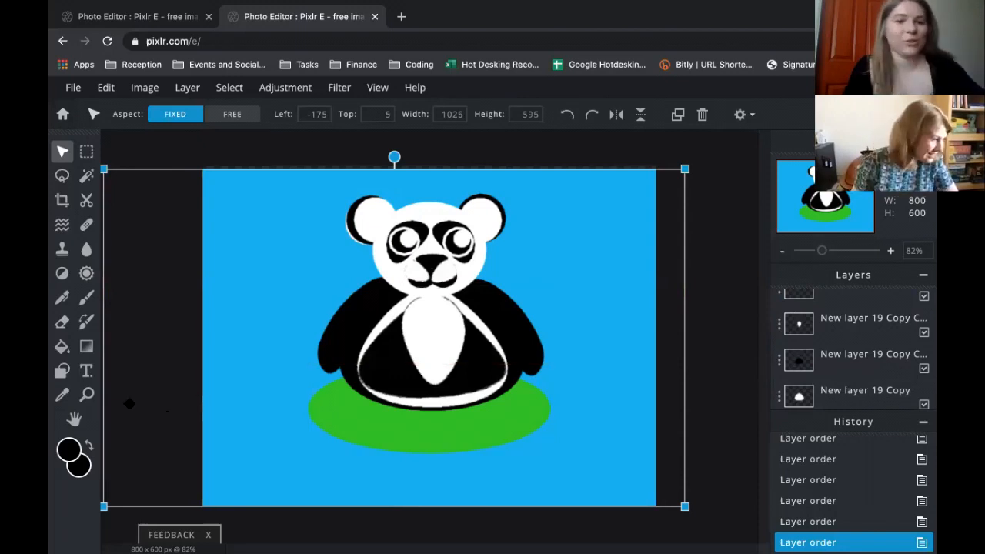
click(61, 374)
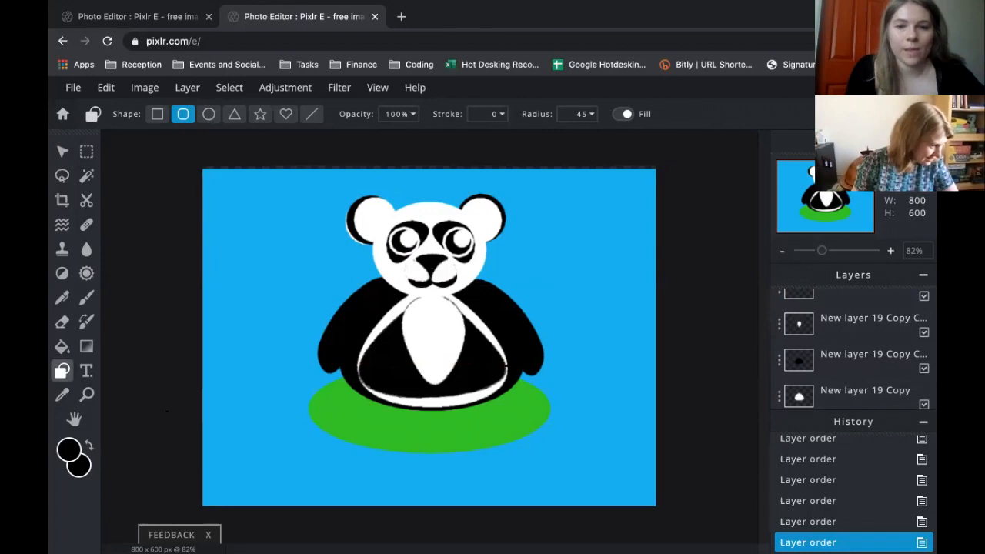
mouse_move(501, 366)
mouse_down()
mouse_move(580, 424)
mouse_move(565, 419)
mouse_up()
key(Delete)
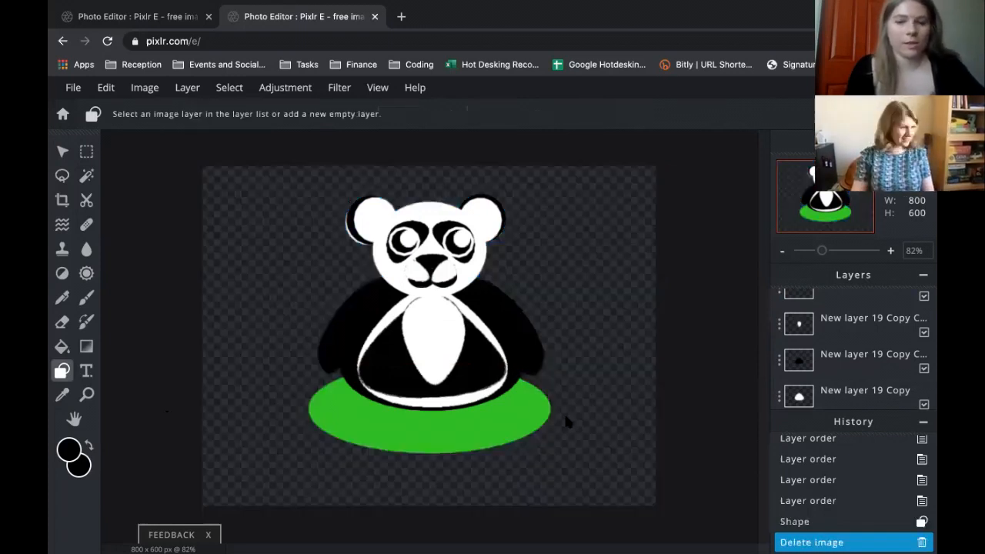
key(ctrl+z)
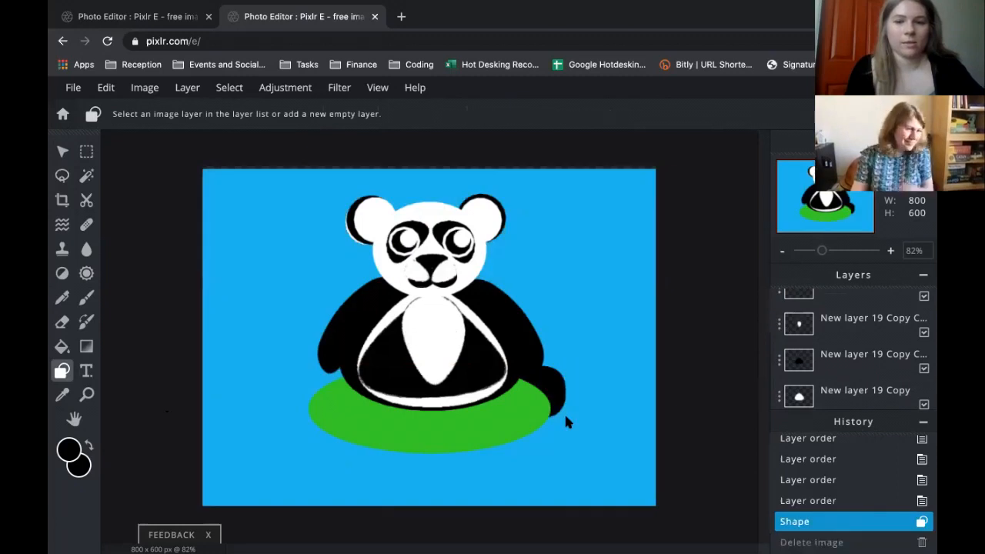
key(ctrl+z)
click(108, 91)
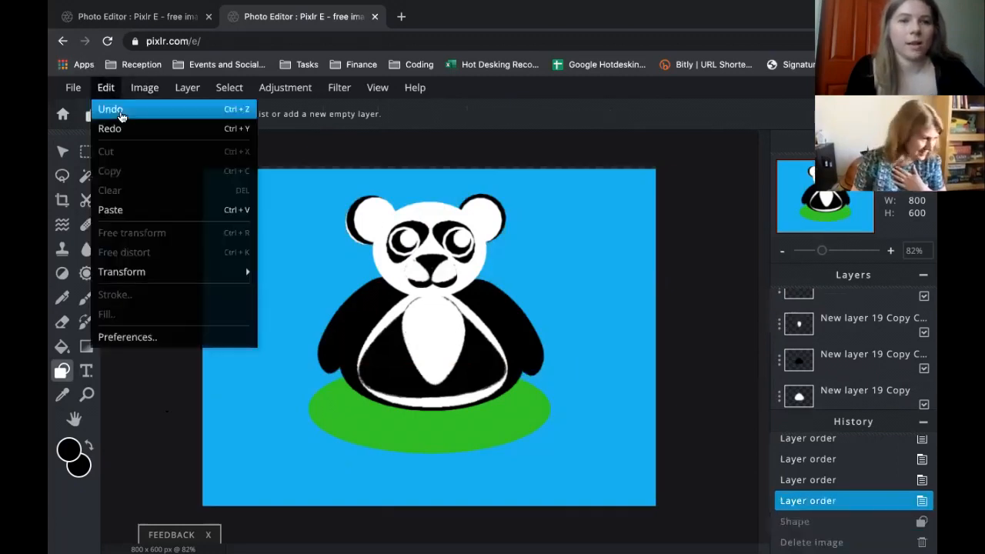
click(231, 91)
click(195, 89)
click(196, 91)
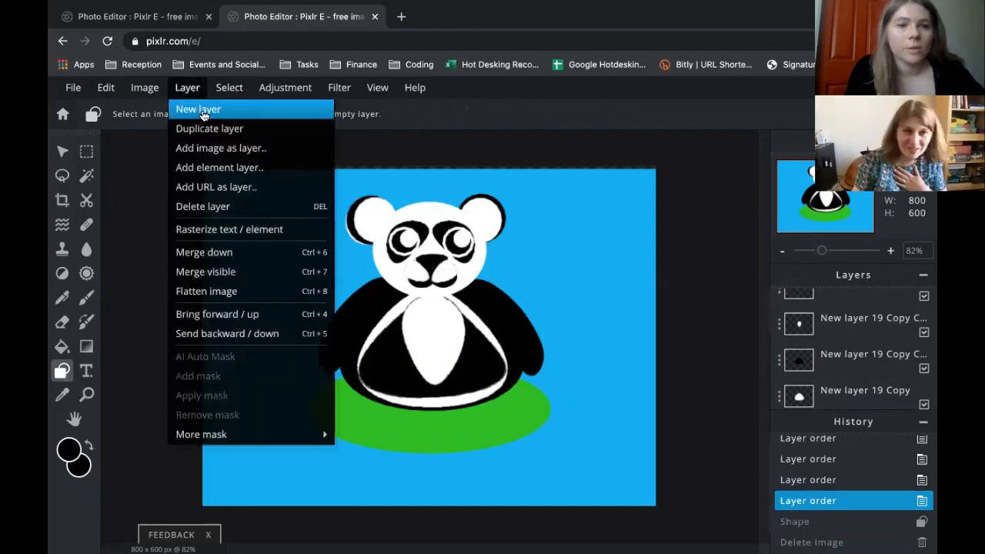
click(194, 110)
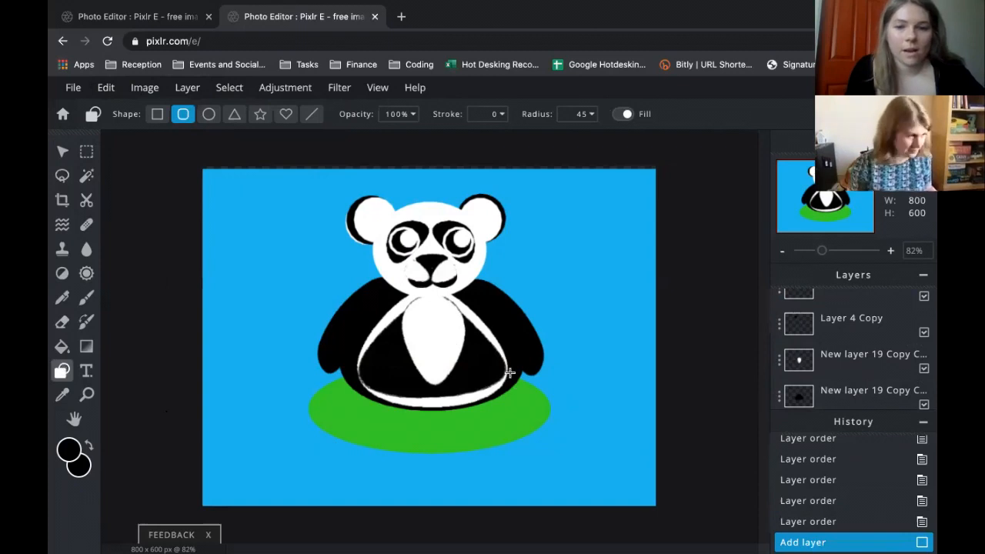
drag(573, 433, 561, 431)
key(Delete)
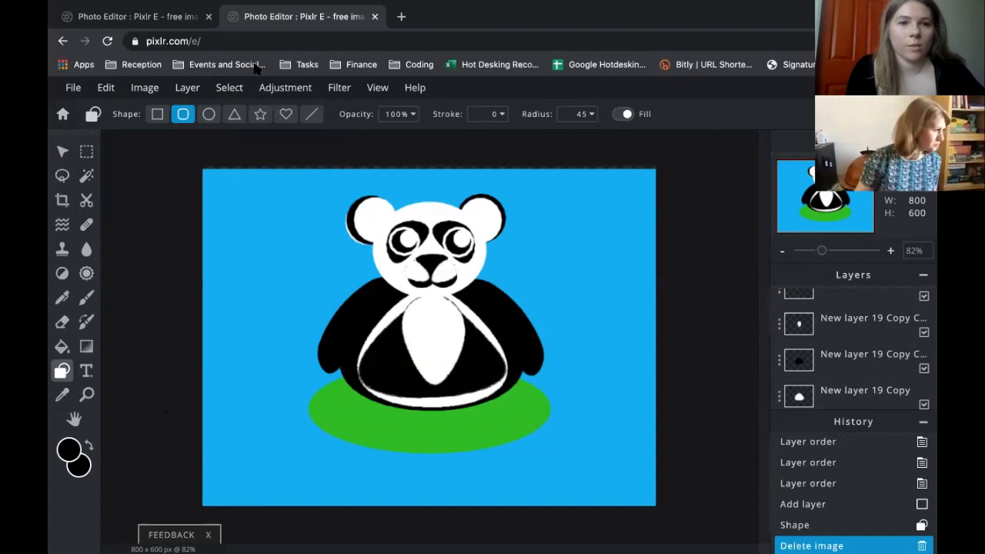
Draw a black circular foot at the body's lower right on a new layer, and place a duplicate at 209 × 342 on the left.
click(190, 88)
click(197, 109)
click(208, 114)
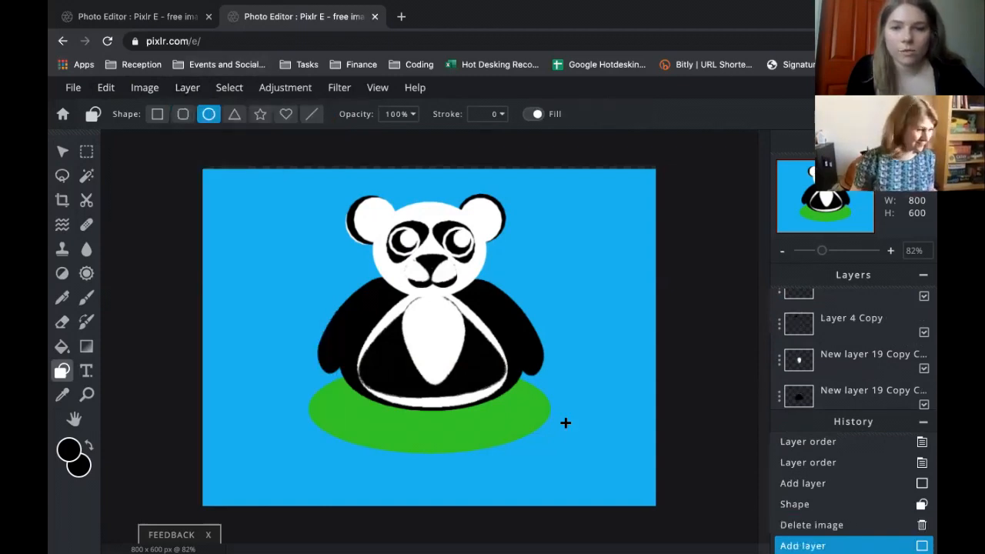
drag(566, 422, 351, 388)
key(v)
click(677, 114)
Set both the foreground and background colours to white, #FFFFFF.
click(68, 449)
click(367, 429)
click(606, 433)
click(77, 465)
click(344, 431)
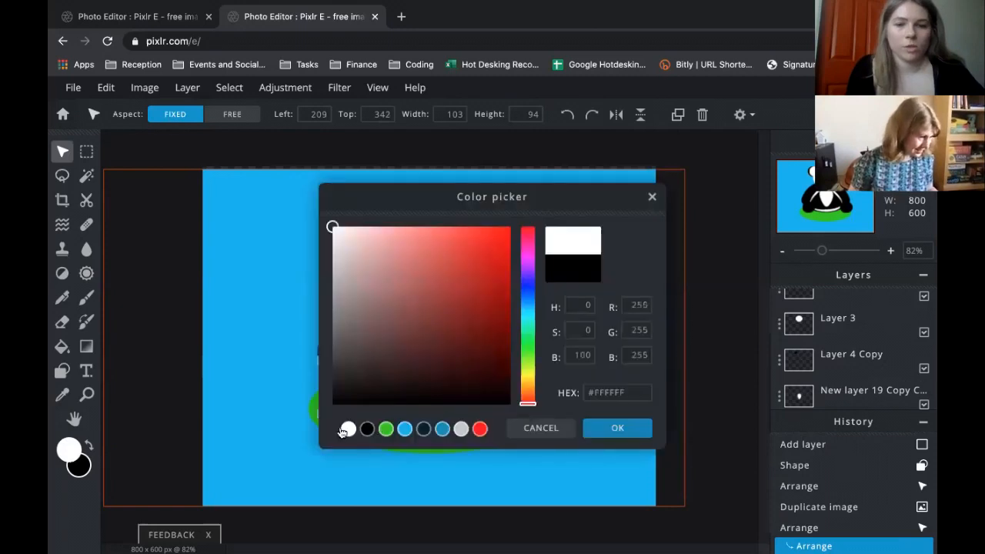
click(601, 428)
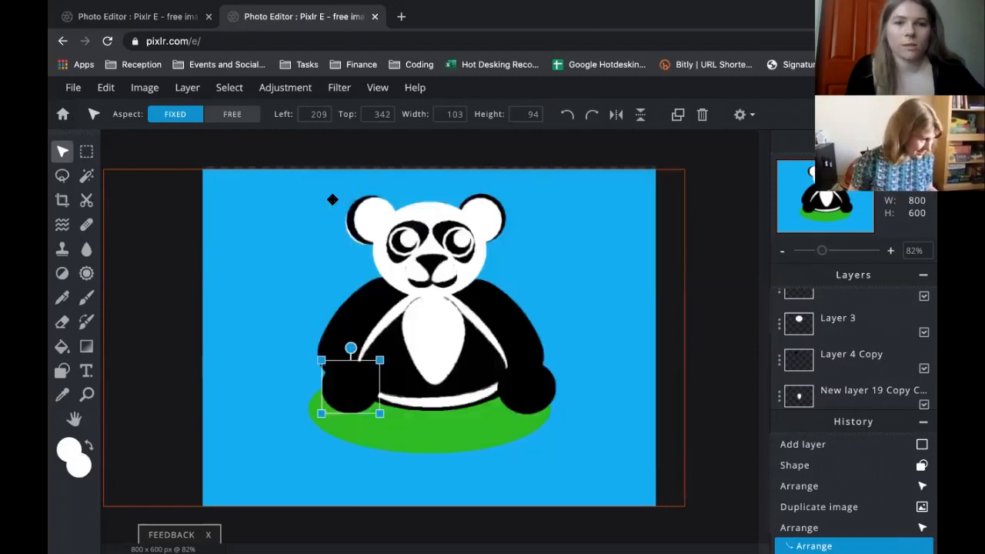
Draw a white circular pad about 70 × 63 on a new layer at 227 × 369 on the left foot, and duplicate it onto the right foot.
click(186, 88)
click(197, 109)
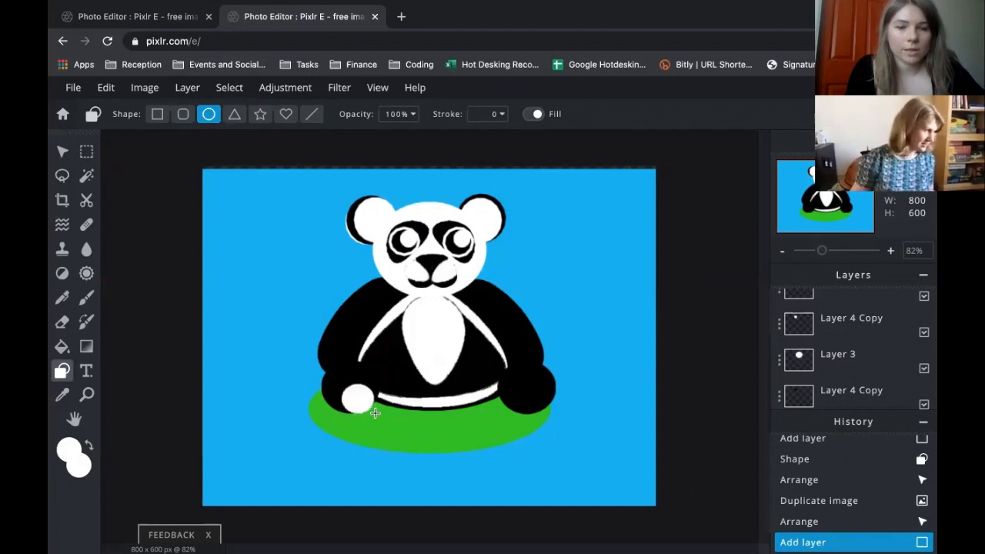
drag(375, 413, 353, 396)
key(v)
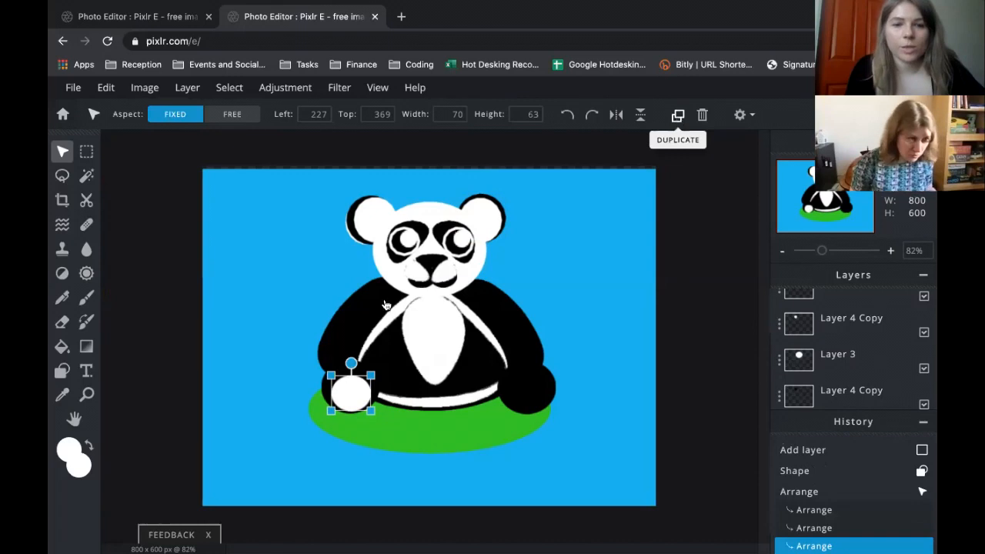
click(678, 115)
drag(354, 388, 531, 387)
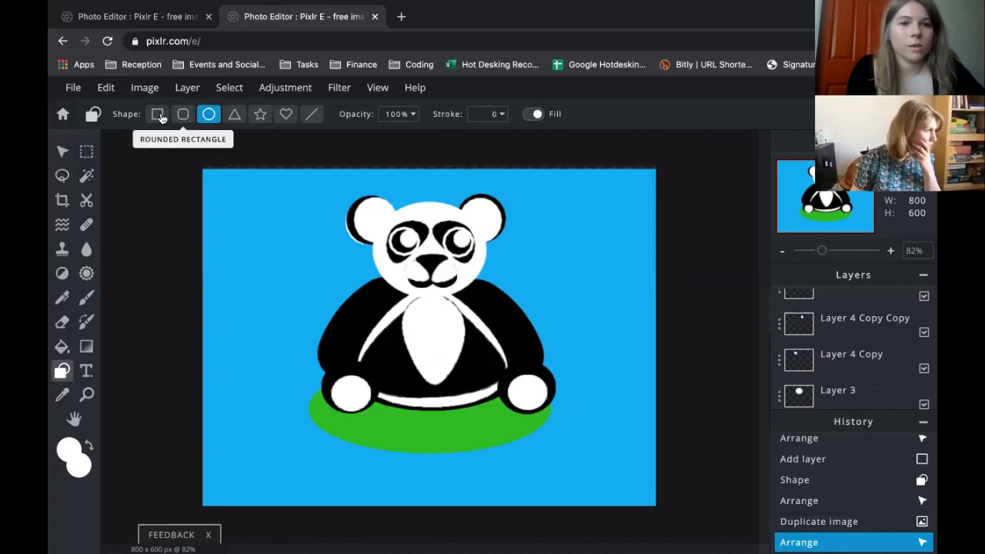
click(183, 114)
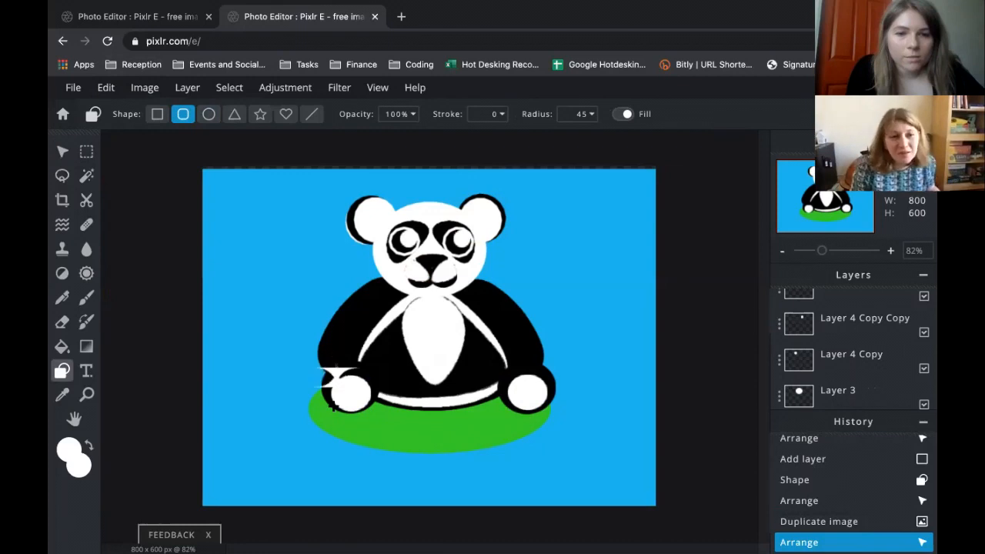
drag(332, 406, 313, 416)
drag(316, 413, 316, 414)
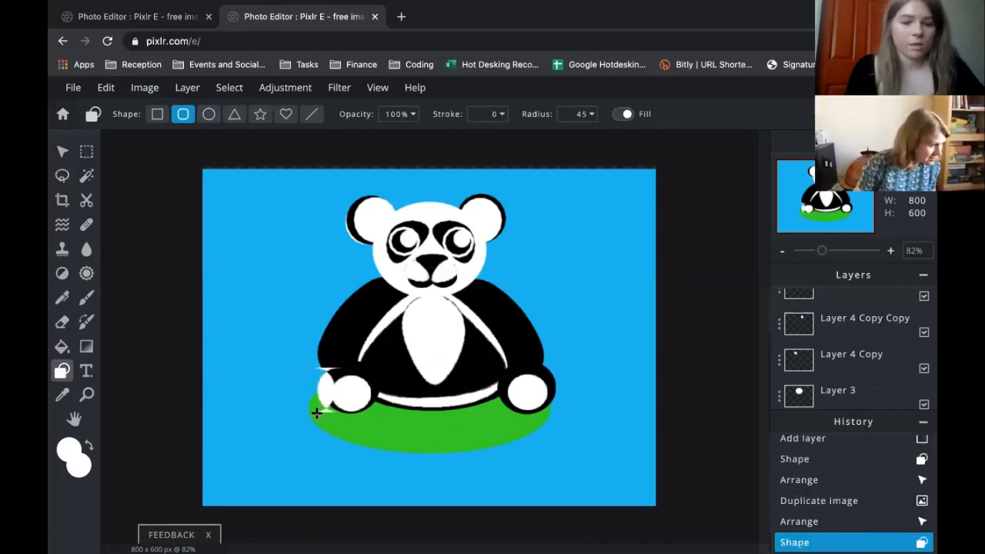
key(ctrl+z)
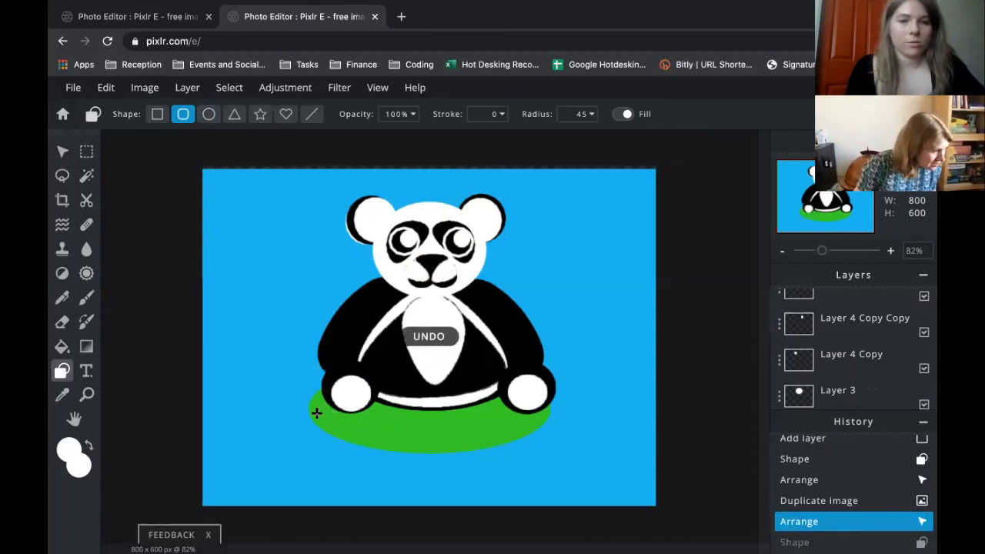
Draw a white rounded-rectangle toe about 10 × 26 with radius 10 on a new layer, placed at 228 × 353 above the left foot pad.
click(591, 114)
drag(530, 140, 490, 142)
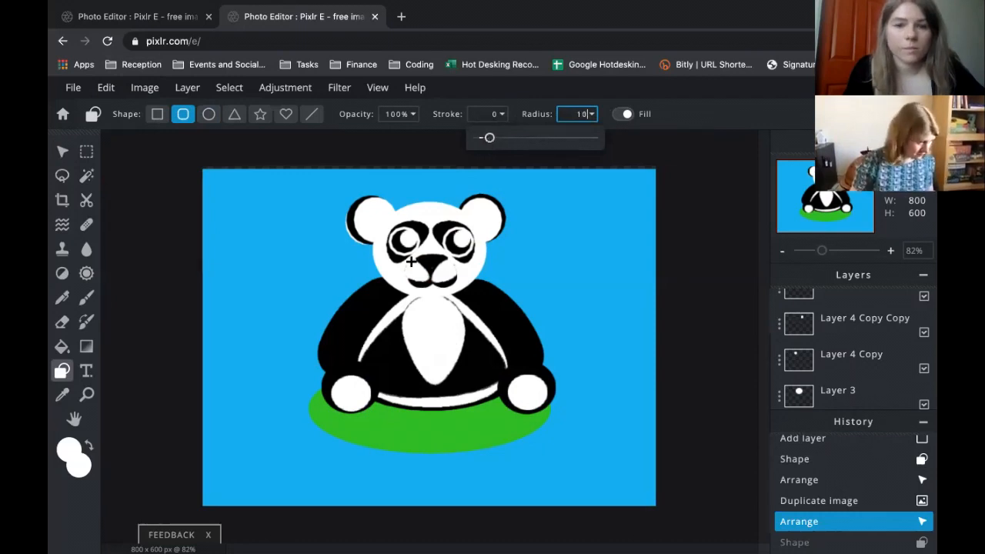
click(187, 89)
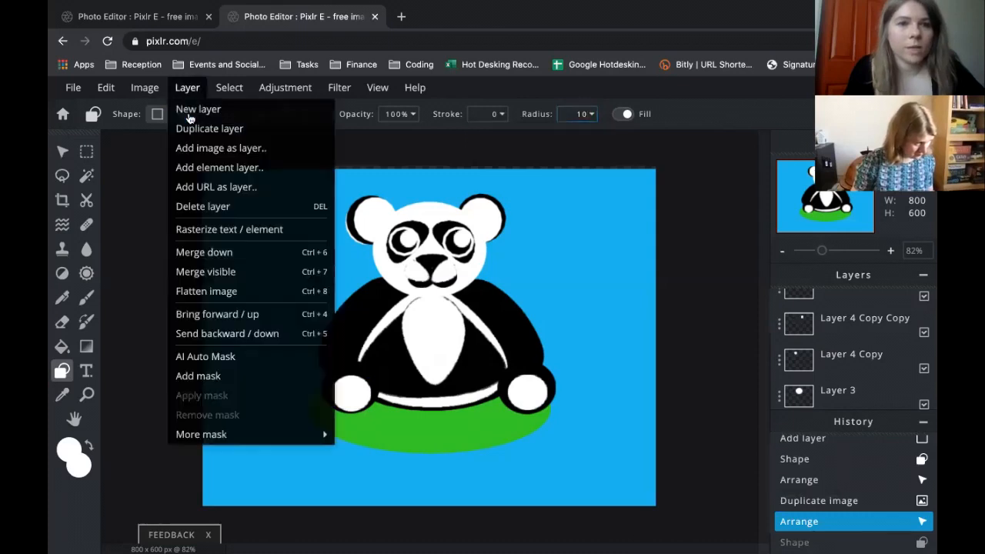
click(196, 106)
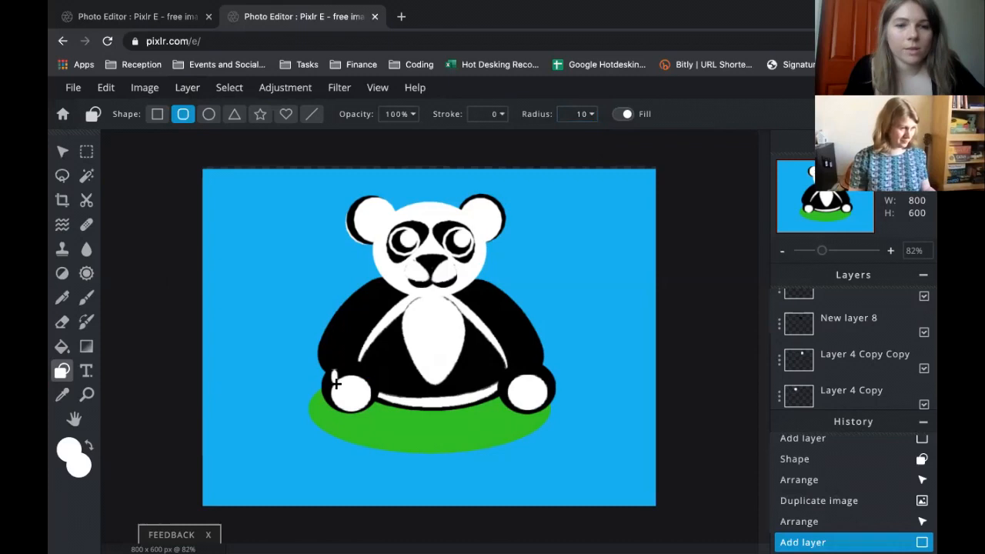
drag(337, 384, 334, 374)
key(v)
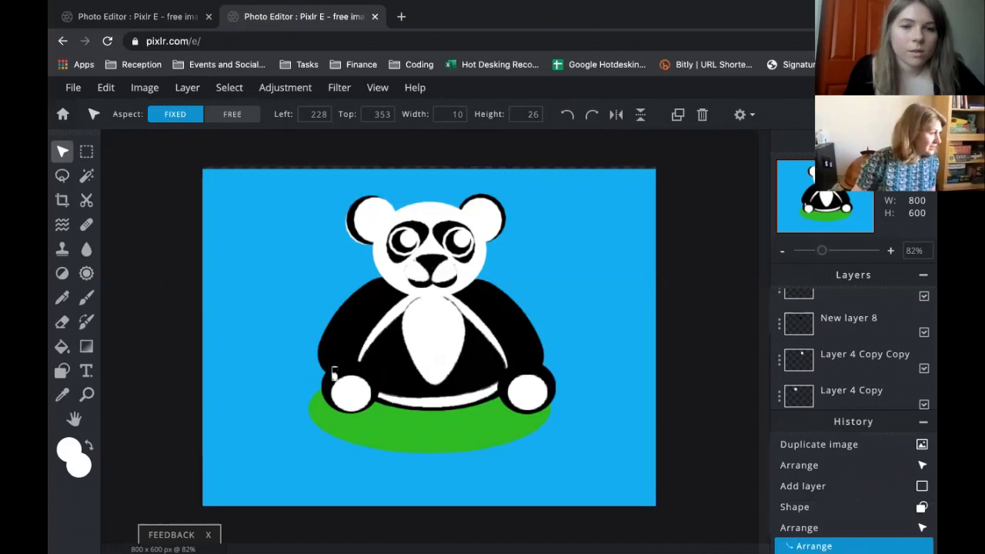
Duplicate the white toe twice and place the copies on the left foot at 251 × 347 and 274 × 351.
click(678, 114)
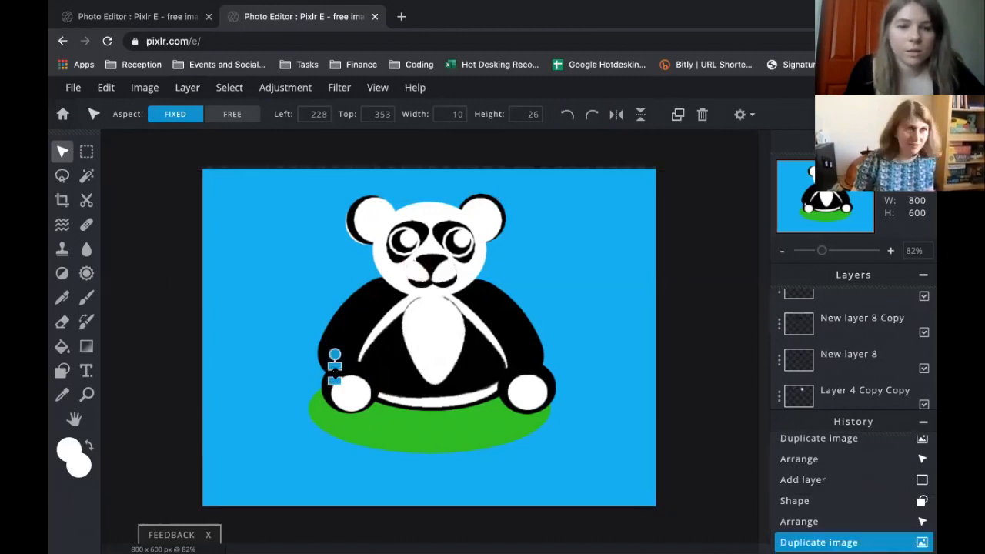
drag(652, 193, 665, 190)
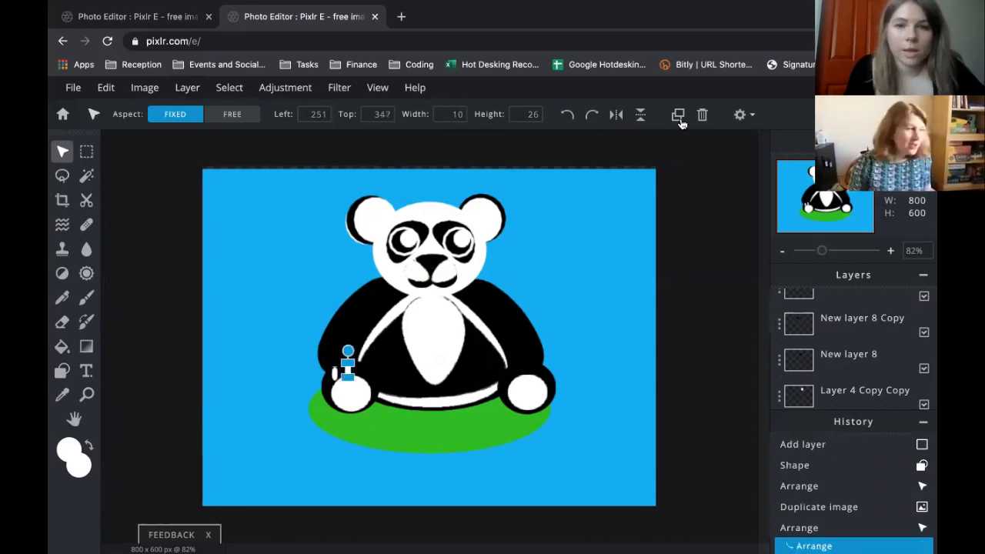
click(678, 115)
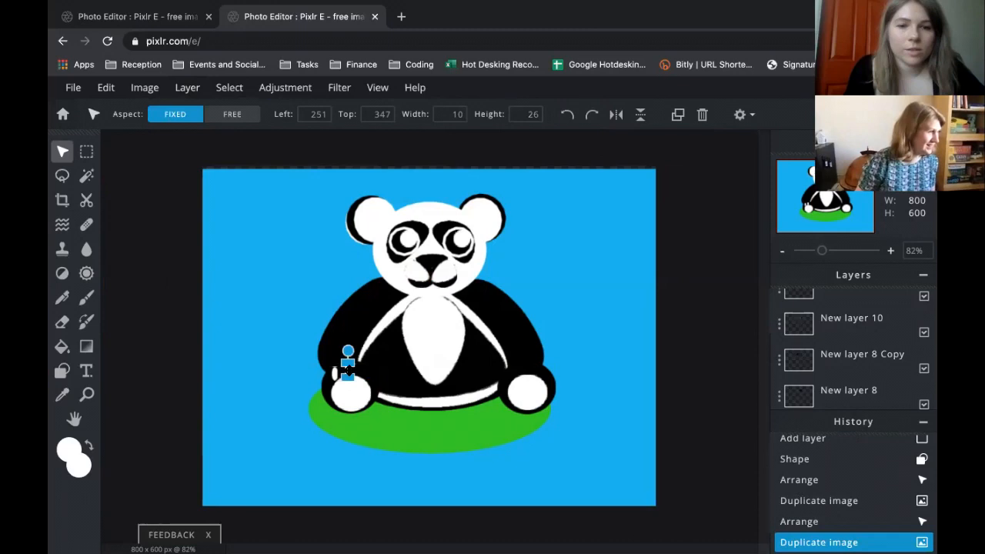
drag(352, 371, 362, 373)
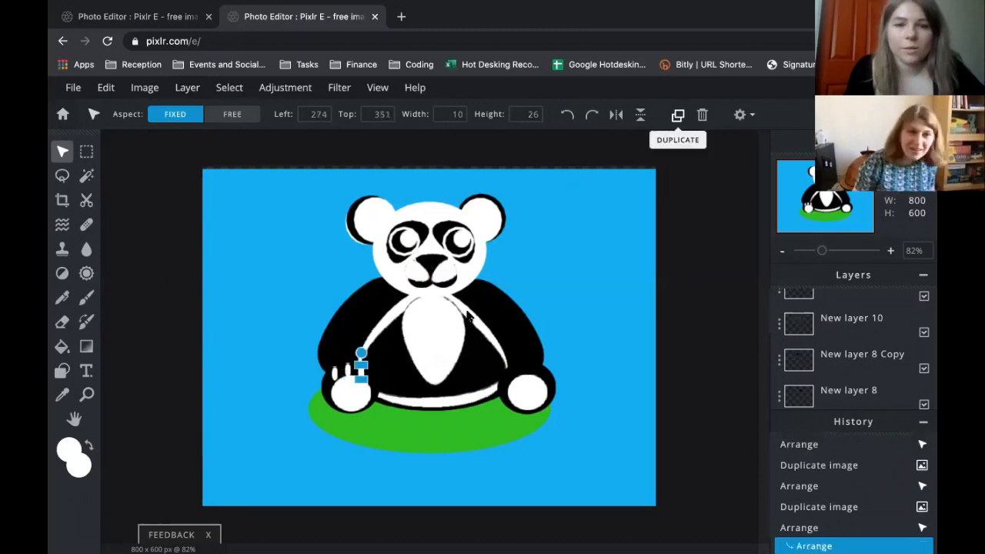
Add three toe duplicates above the right foot pad, with the outer ones at 544 × 353 and 591 × 354 and one between them.
click(678, 115)
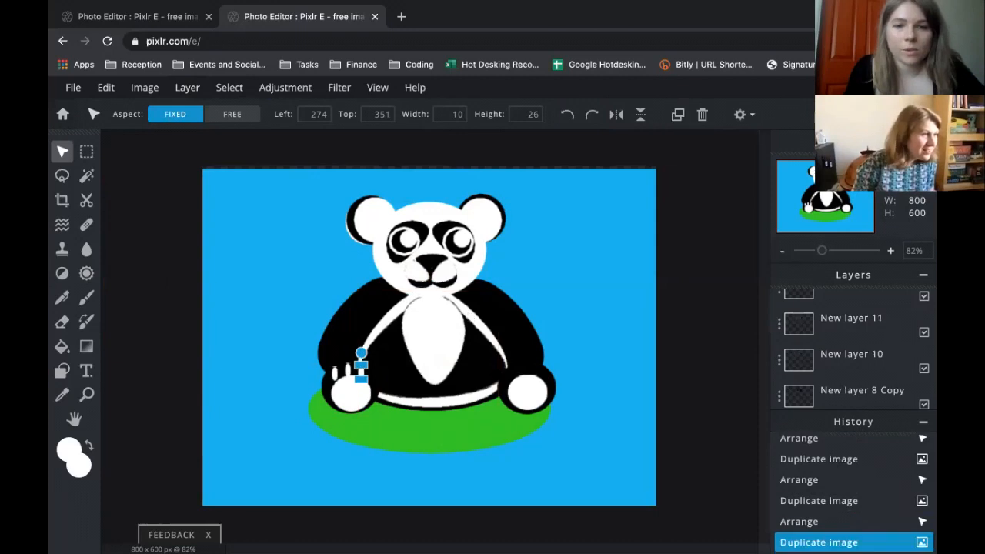
drag(362, 372, 514, 370)
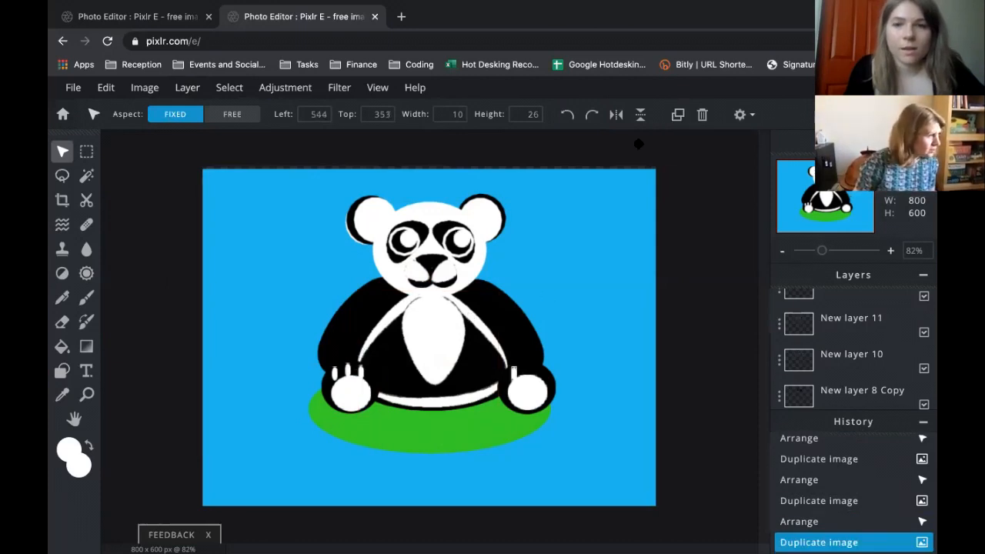
click(677, 115)
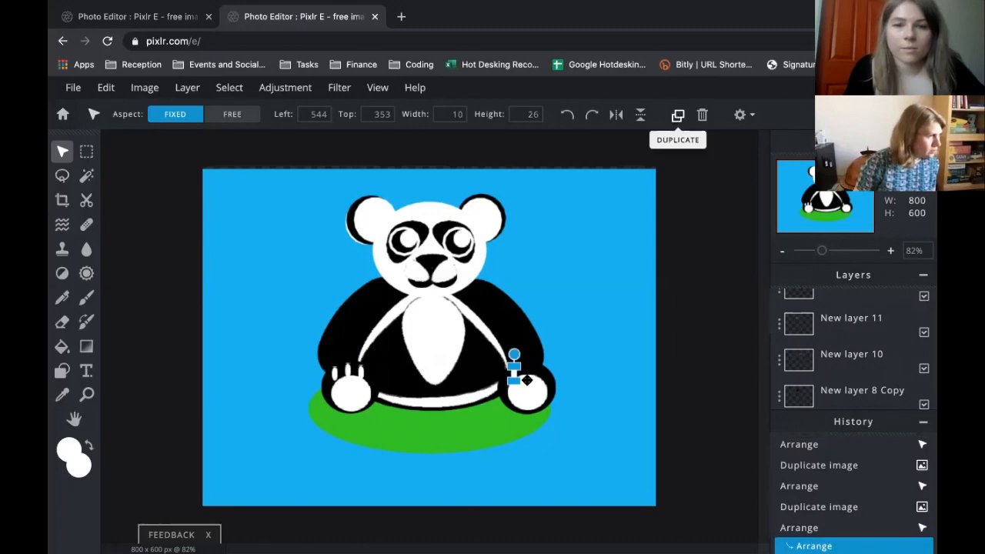
mouse_move(527, 380)
mouse_down()
mouse_move(528, 369)
mouse_move(541, 376)
mouse_up()
click(678, 115)
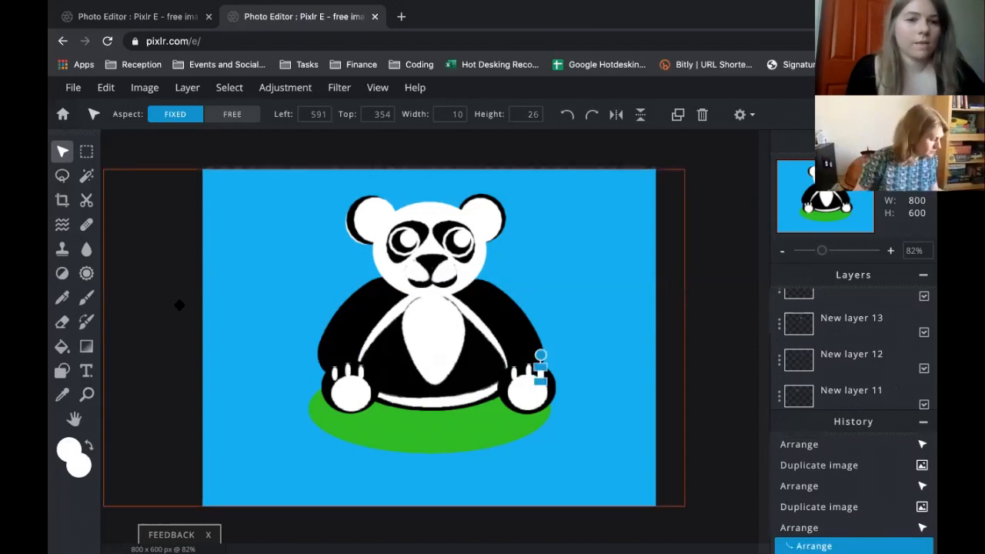
click(710, 296)
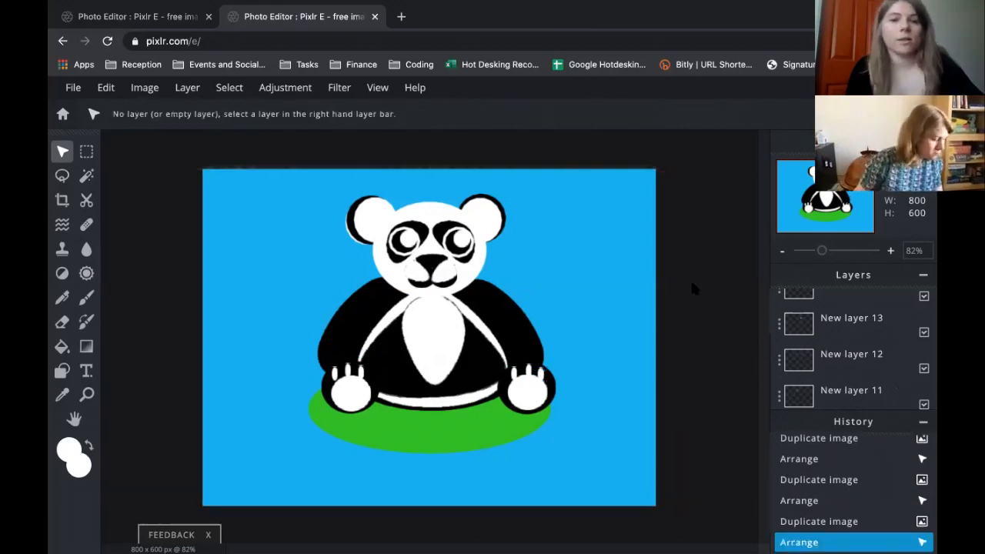
Add a text layer reading "Smile! :)" and move it onto the blue background beside the panda's head.
click(85, 373)
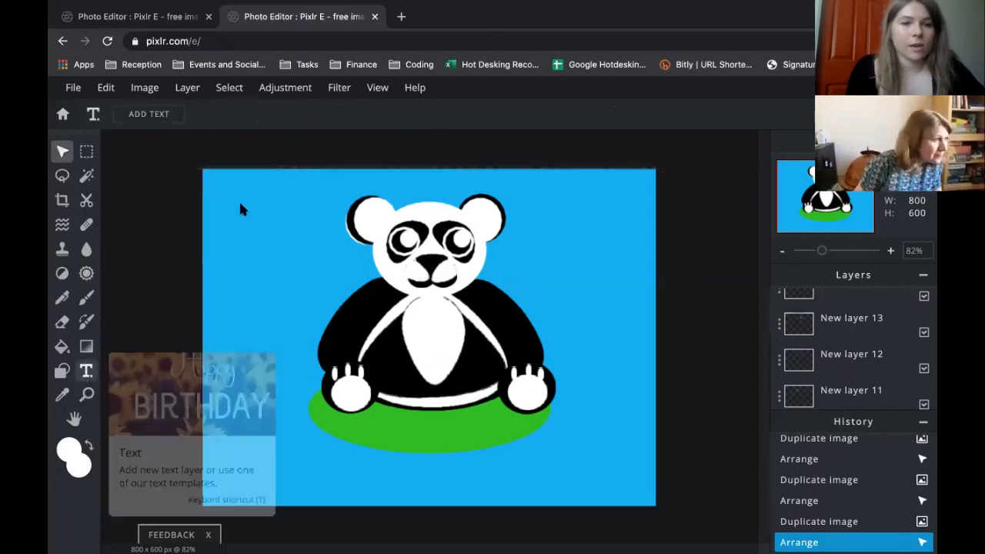
click(265, 261)
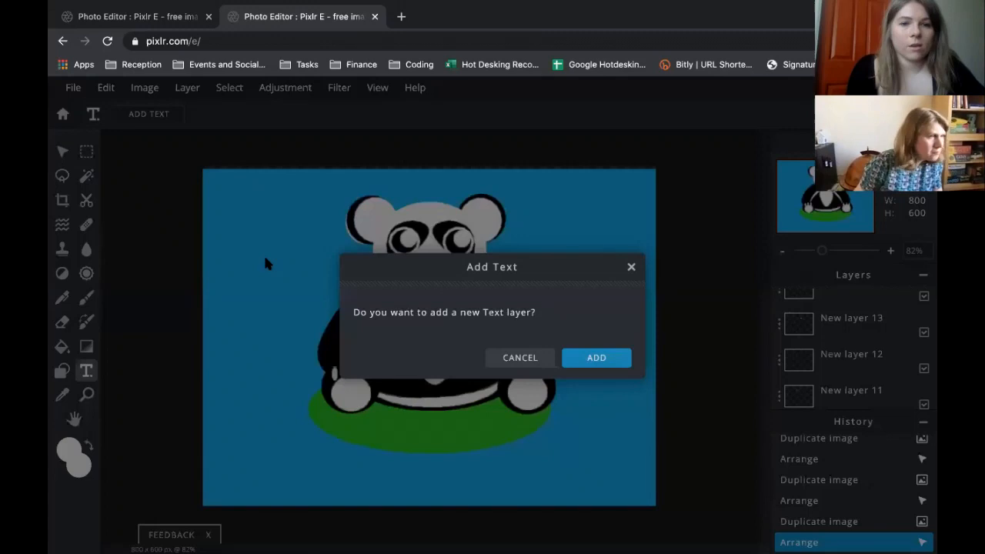
click(608, 357)
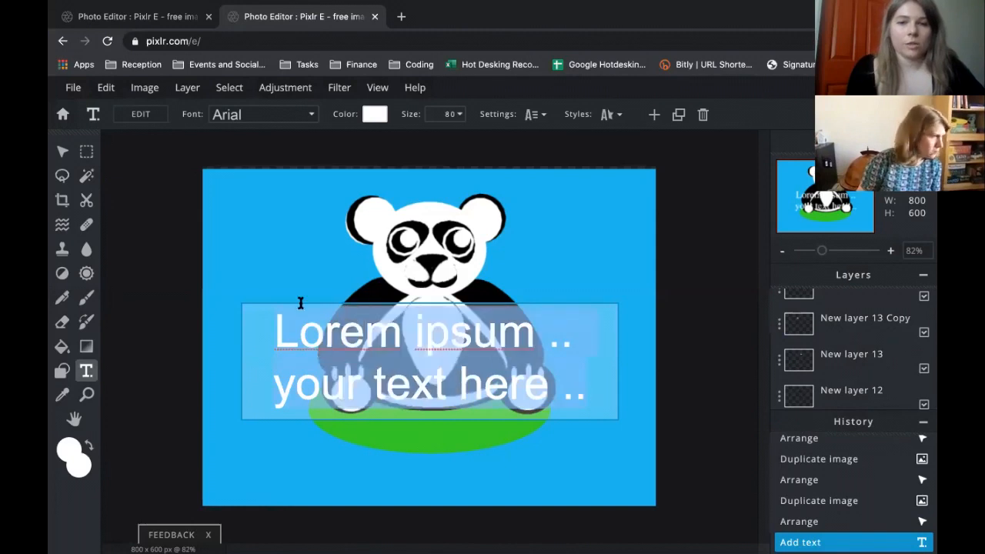
key(BackSpace)
text(Smile! :))
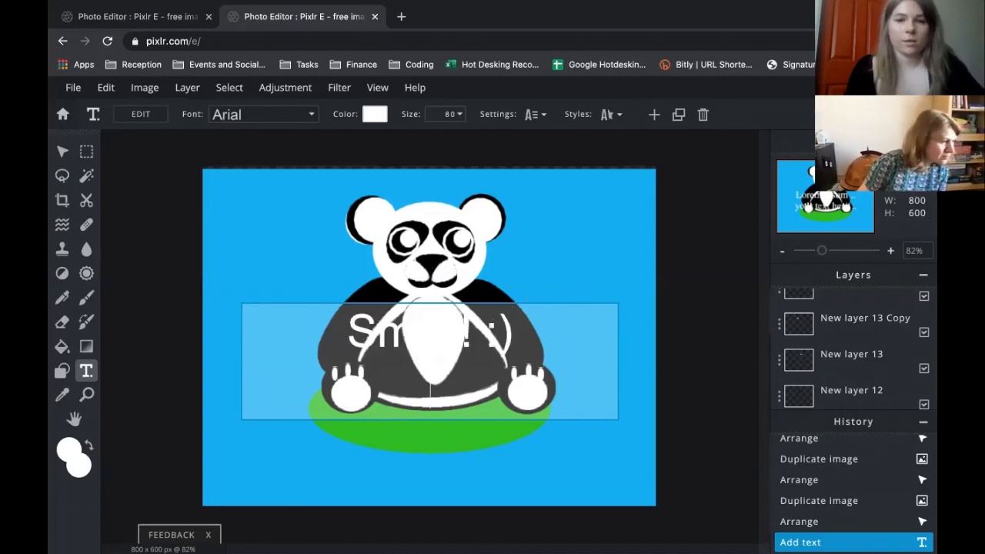
click(561, 325)
drag(561, 305, 418, 234)
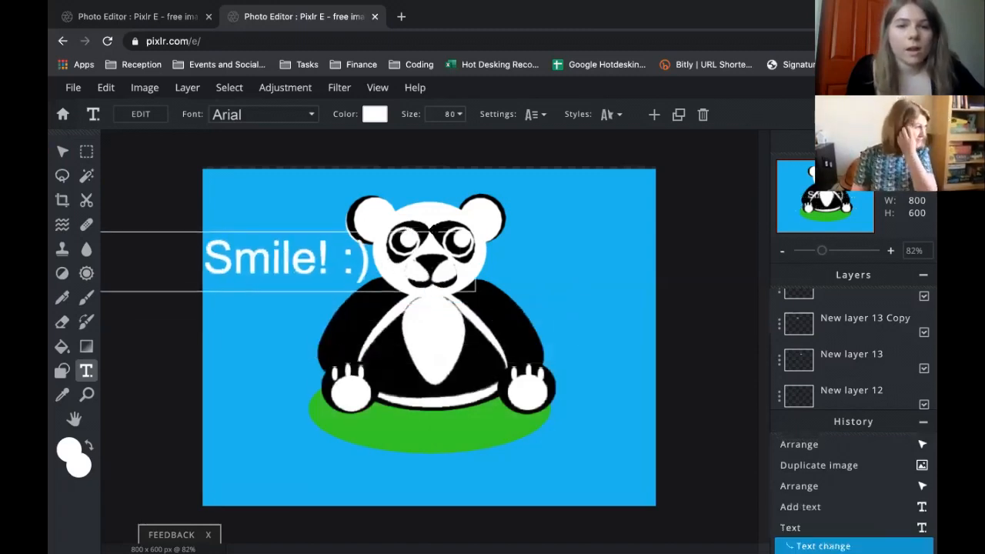
click(248, 255)
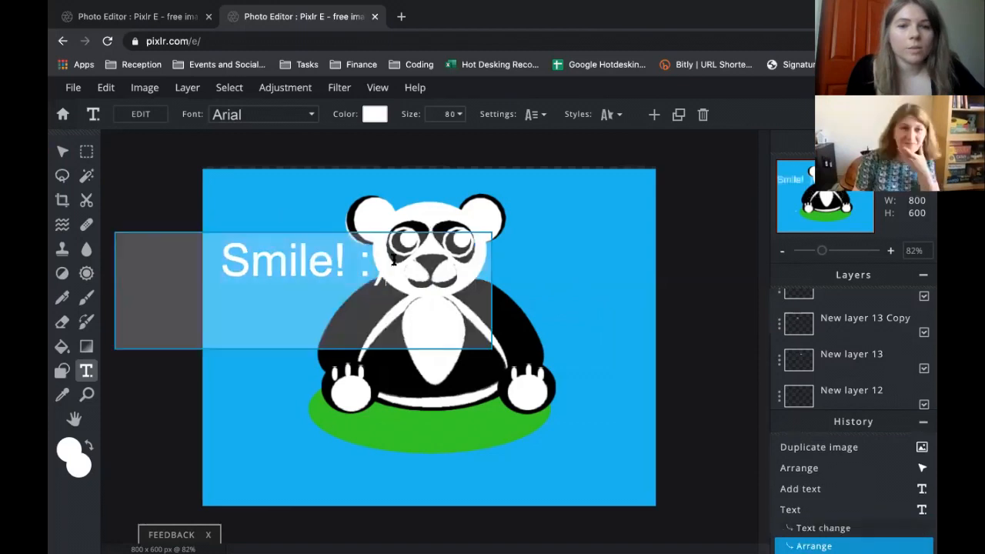
Set the "Smile! :)" text to the Adios Amigos font at size 95.
click(461, 116)
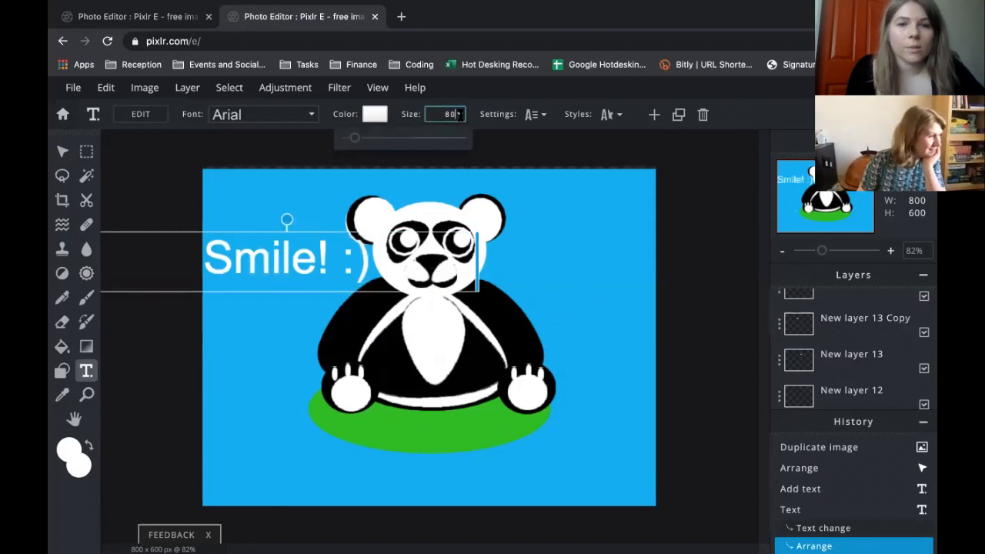
mouse_move(354, 140)
mouse_down()
mouse_move(346, 136)
mouse_move(353, 141)
mouse_up()
click(314, 115)
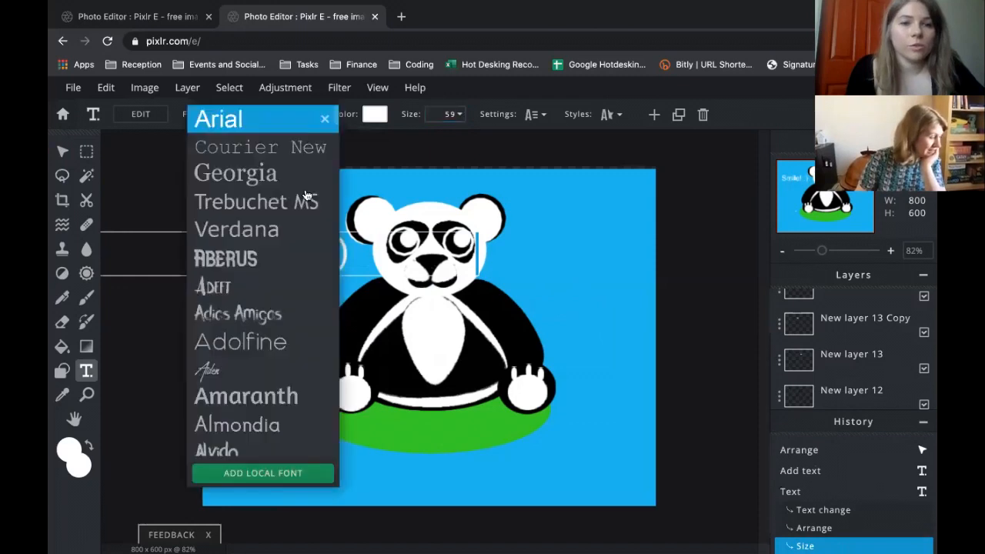
click(275, 315)
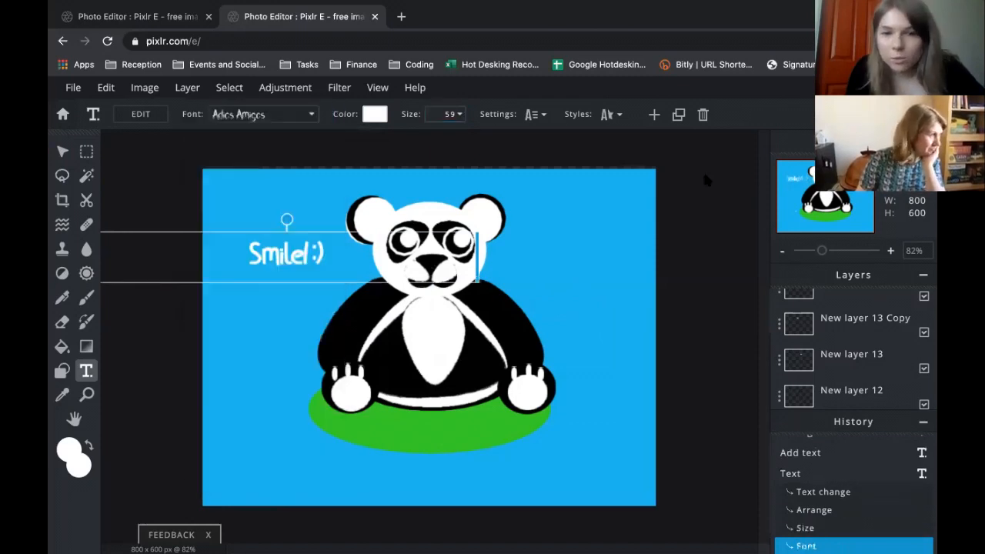
click(456, 114)
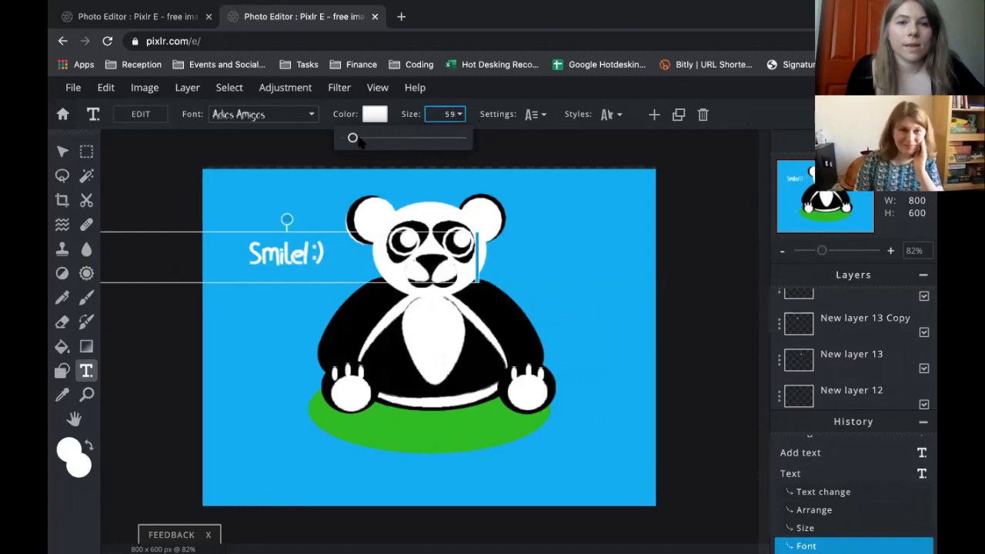
mouse_move(352, 139)
mouse_down()
mouse_move(370, 141)
mouse_move(356, 137)
mouse_up()
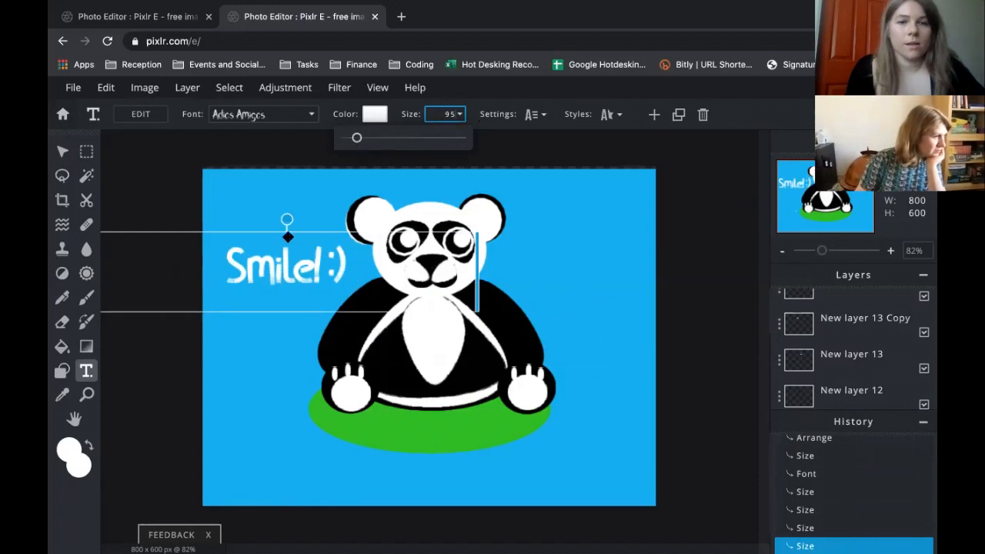
click(288, 228)
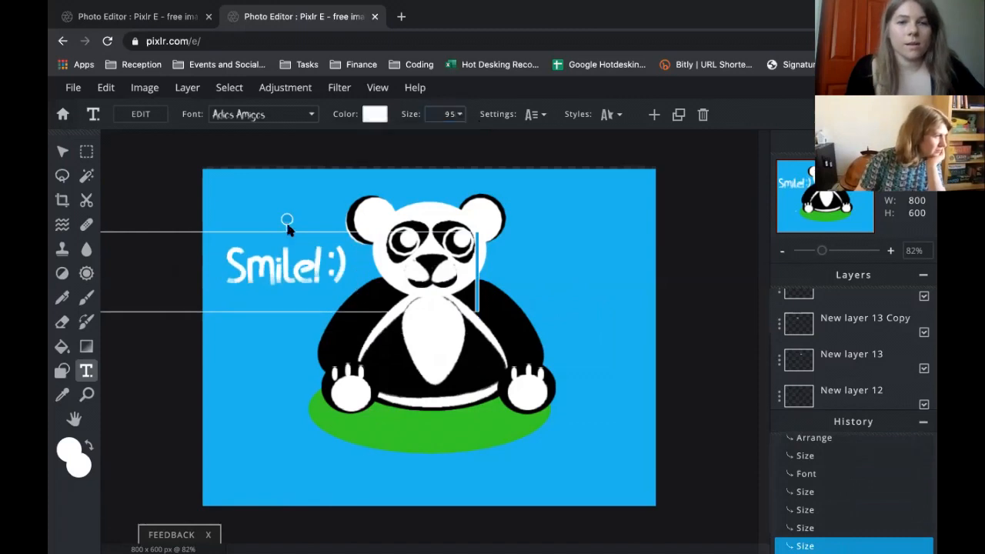
click(615, 246)
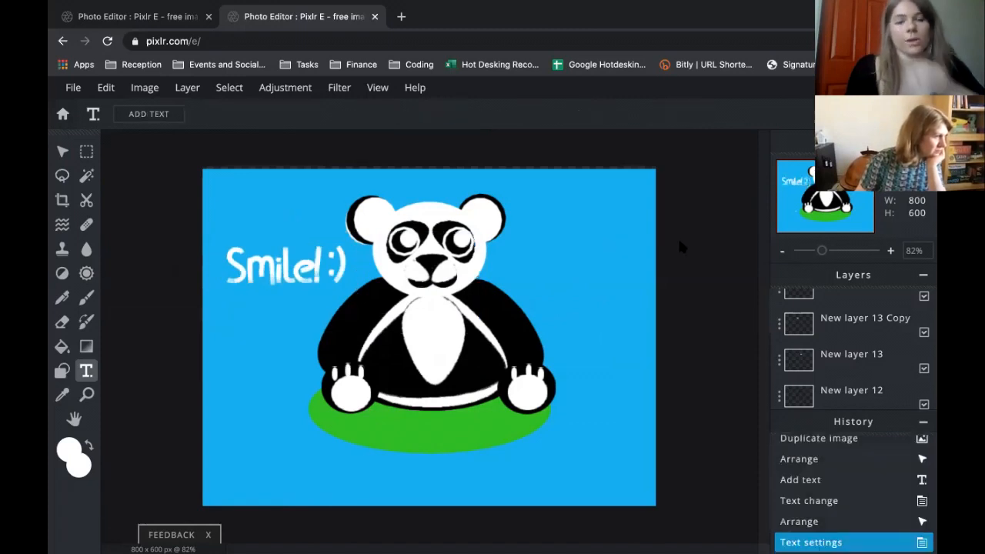
Review the save options for the image, including the PNG file type, and close them without downloading.
click(74, 90)
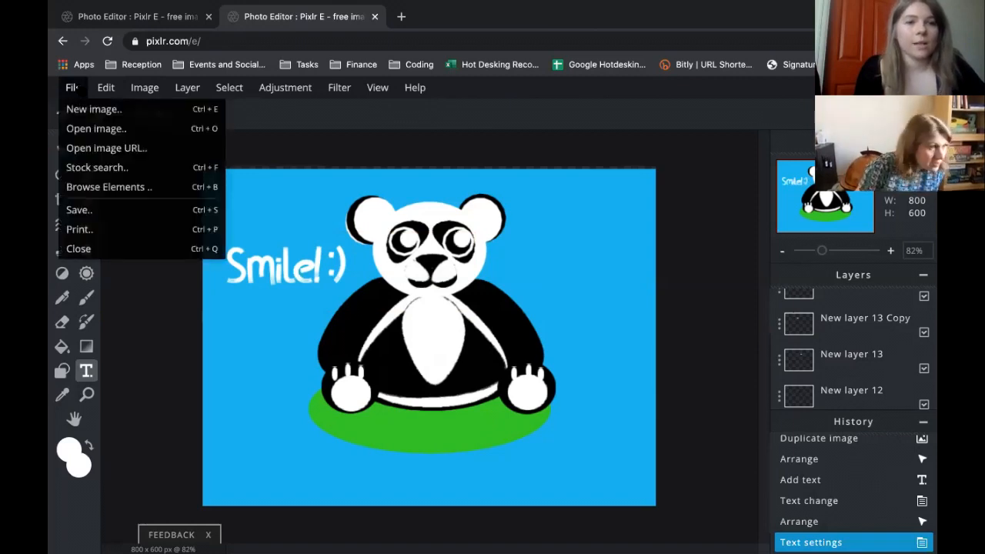
click(115, 211)
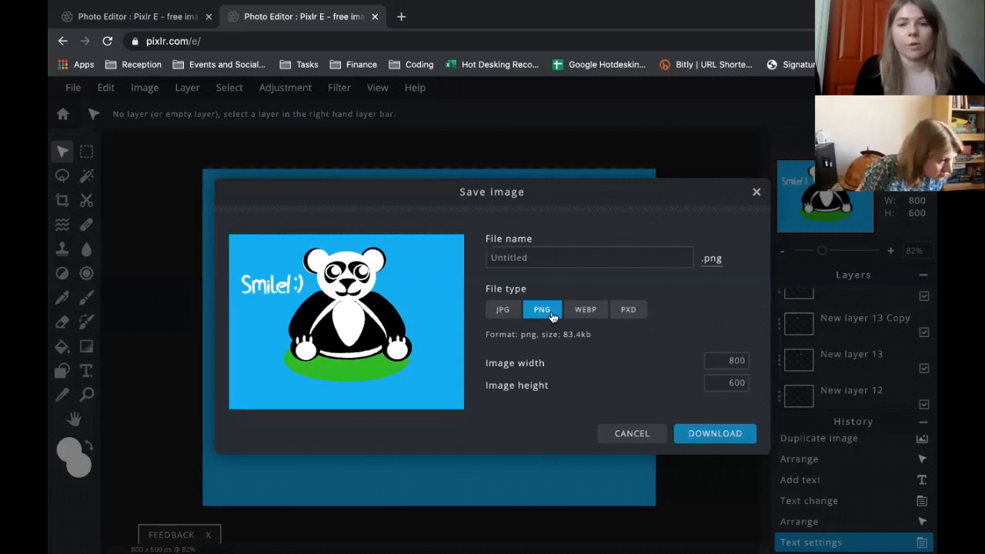
click(754, 193)
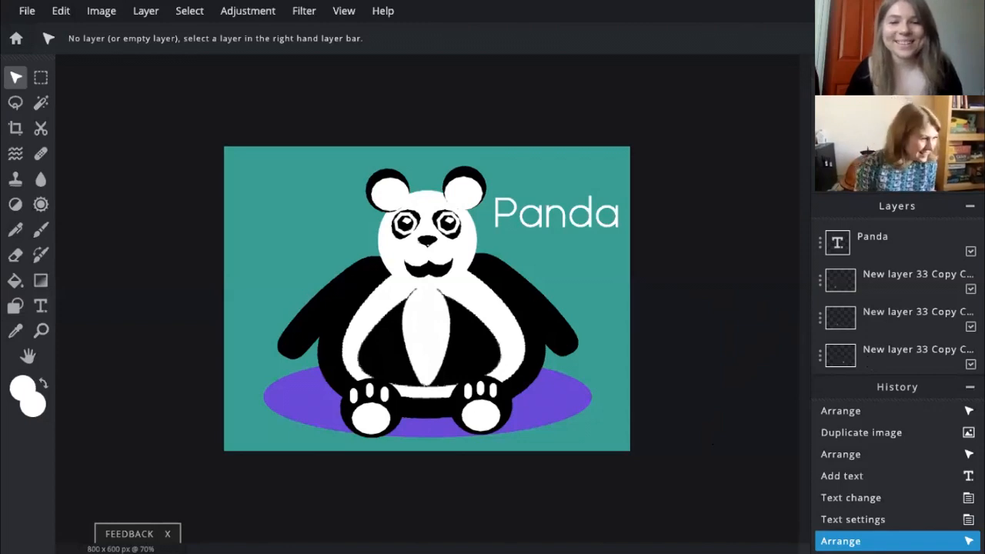
Undo the last adjustment of the white cheek shape above the panda's mouth and deselect the shape.
click(564, 219)
click(597, 310)
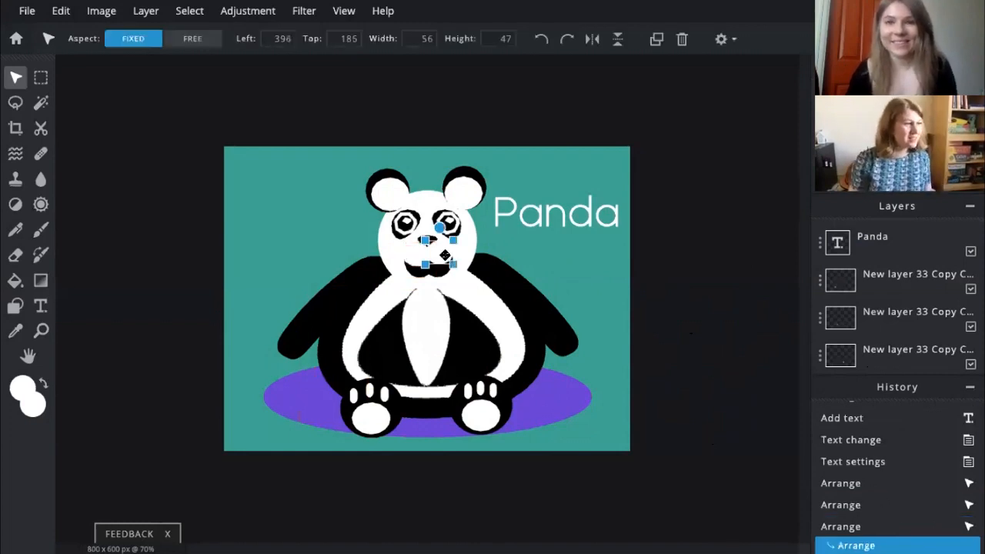
scroll(448, 258, up, 4)
scroll(449, 258, down, 1)
key(ctrl+z)
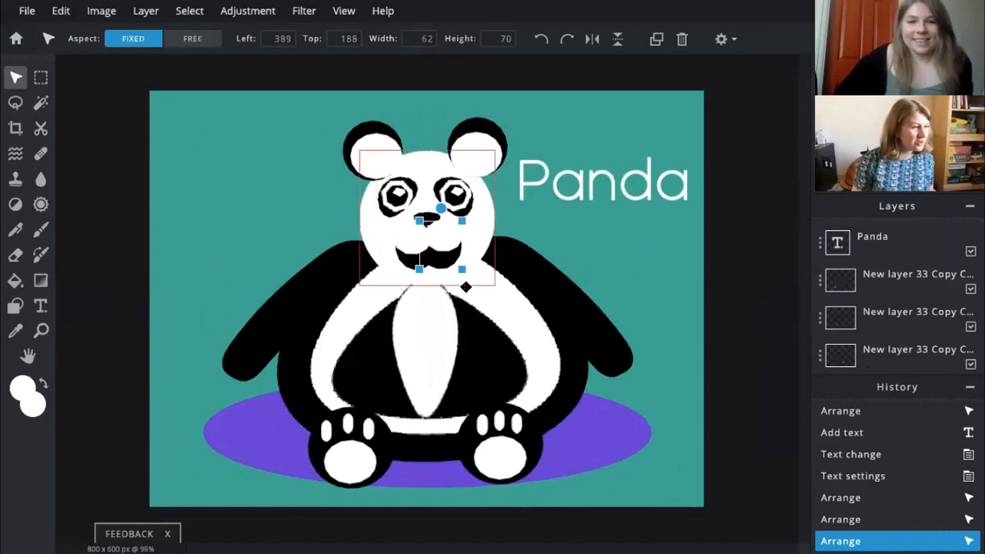
click(666, 300)
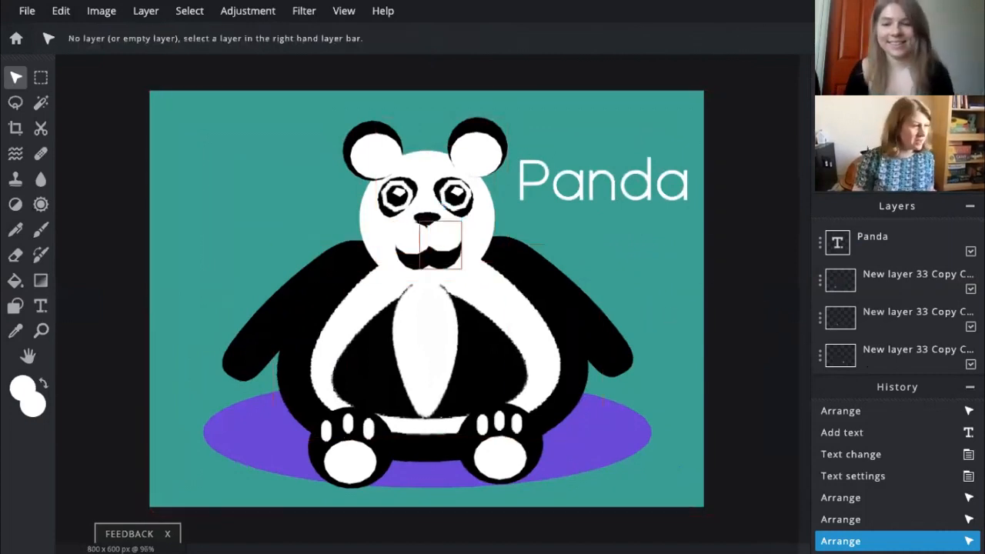